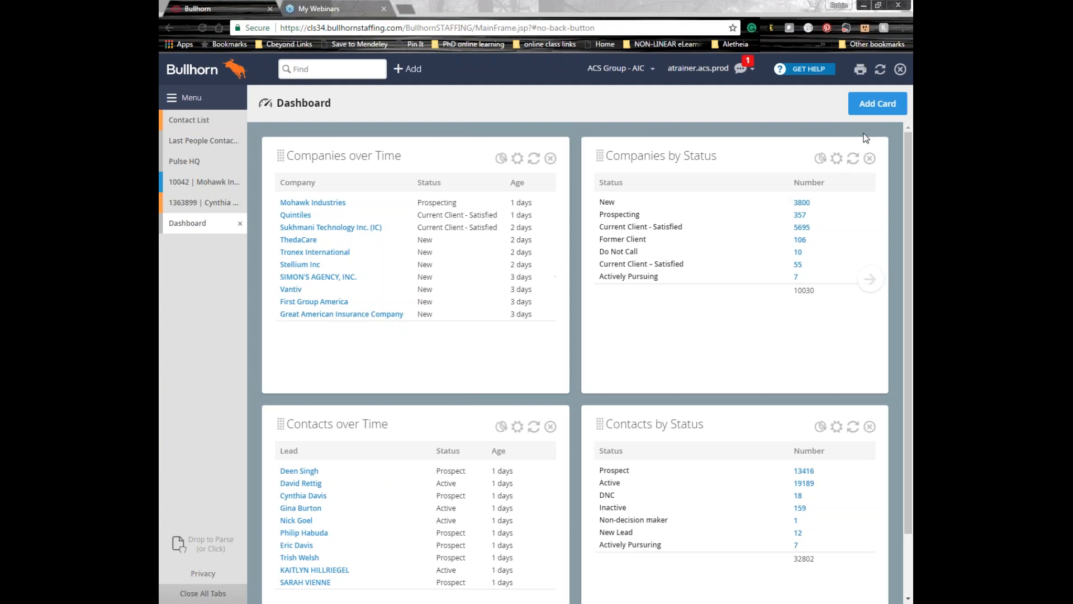
Add the Starts & Ends card from the Placements category to the dashboard
{"action": "left_click", "coordinate": [874, 104]}
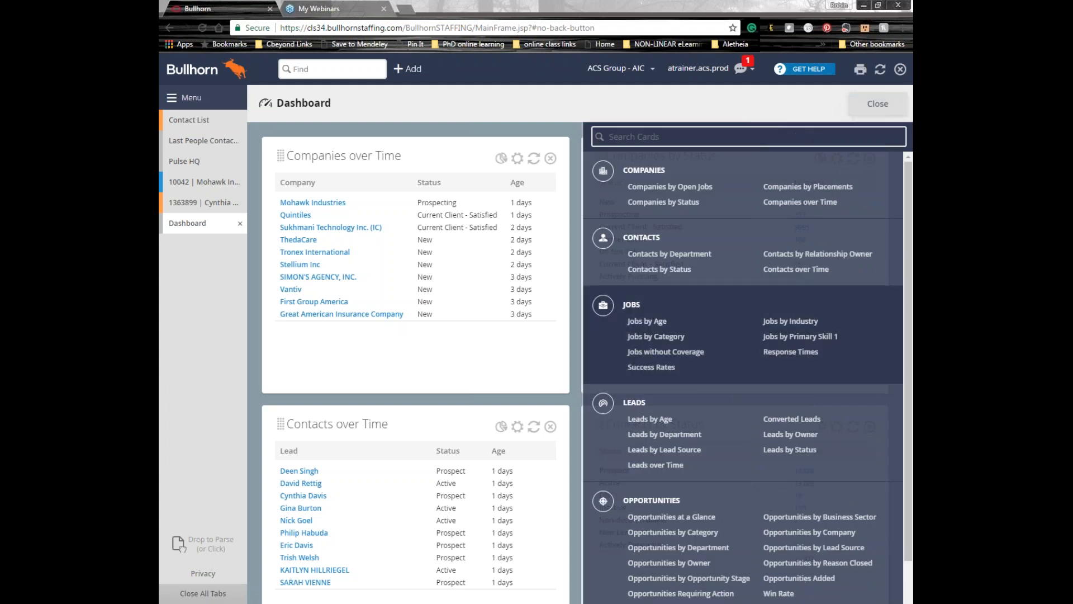
{"action": "scroll", "coordinate": [828, 336], "scroll_direction": "down", "scroll_amount": 1}
{"action": "scroll", "coordinate": [823, 335], "scroll_direction": "down", "scroll_amount": 1}
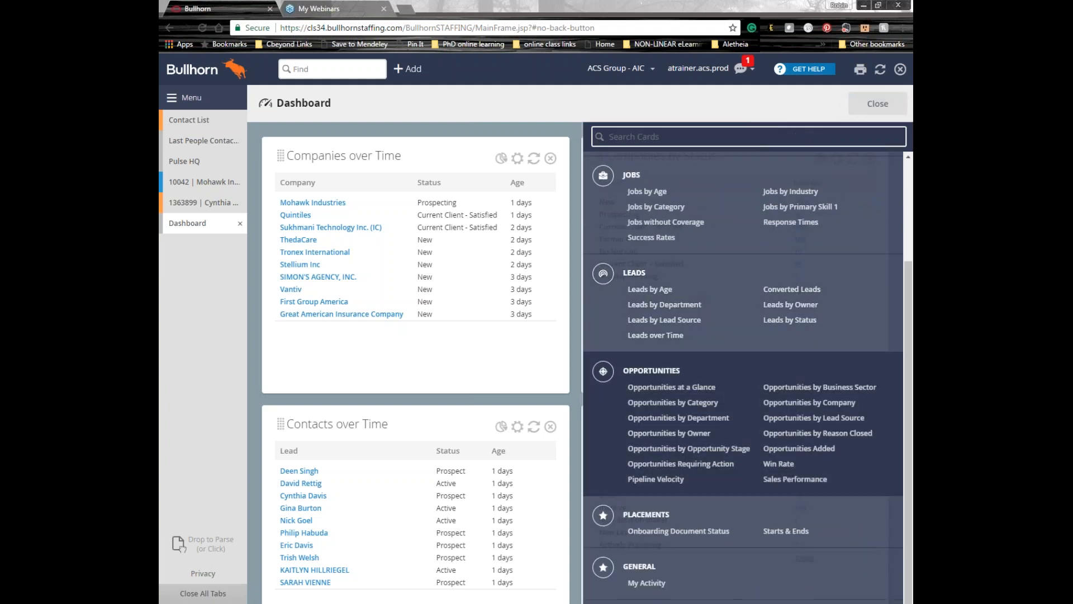
{"action": "left_click", "coordinate": [799, 534]}
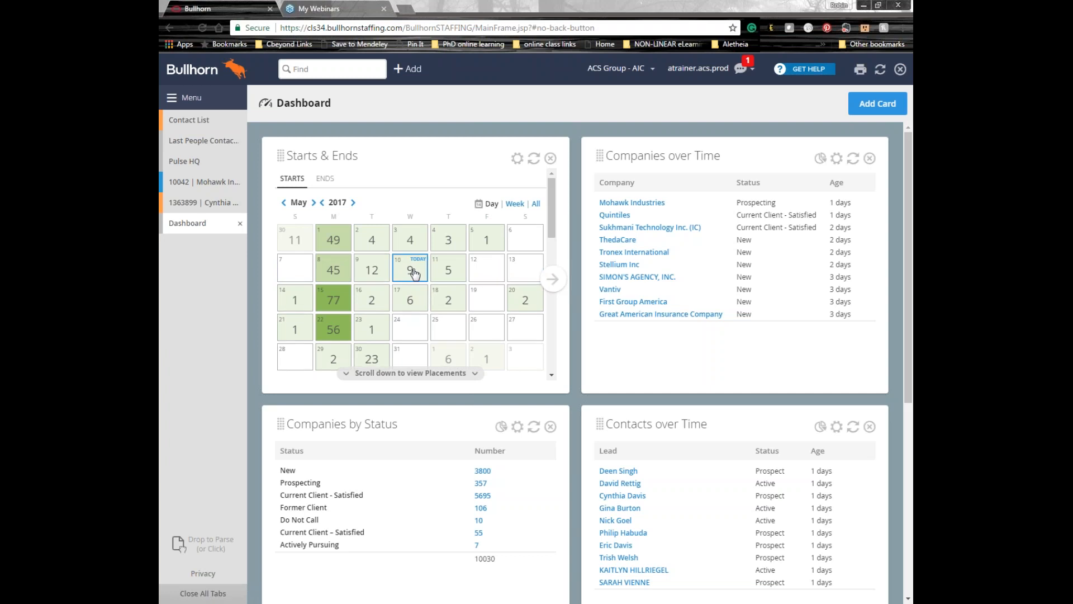
Review the placements starting and the placements ending on May 10, 2017 in the Starts & Ends card
{"action": "left_click_drag", "start_coordinate": [551, 212], "coordinate": [547, 254]}
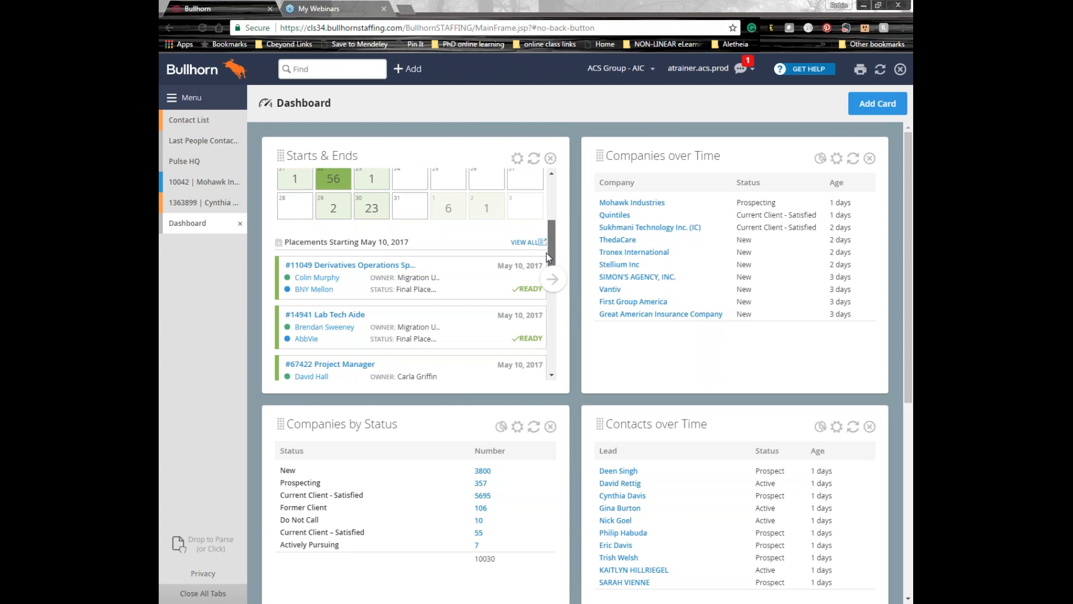
{"action": "left_click_drag", "start_coordinate": [547, 257], "coordinate": [314, 218]}
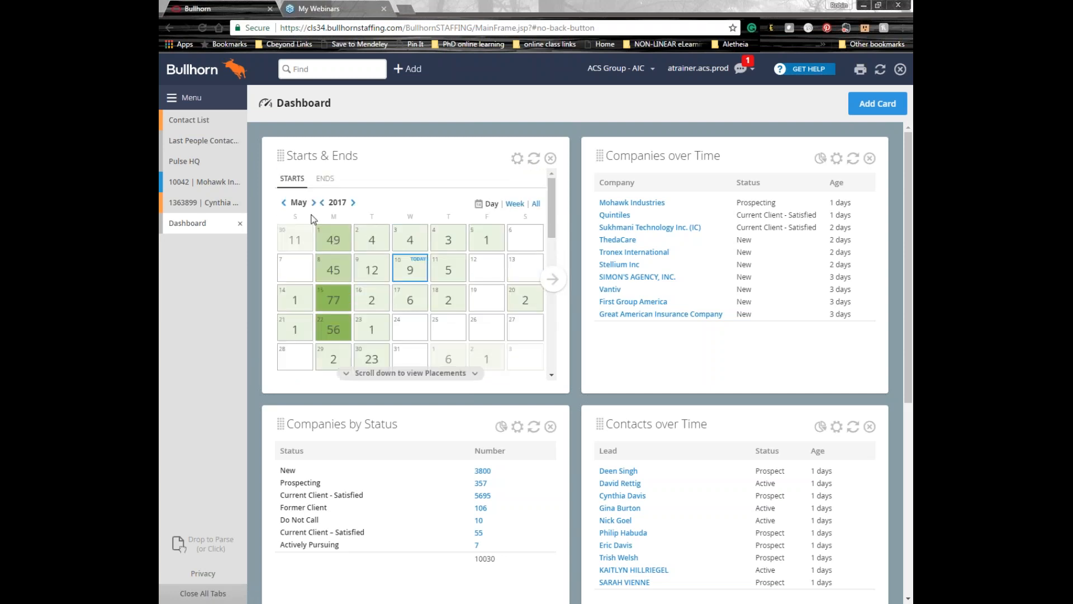
{"action": "left_click", "coordinate": [324, 179]}
{"action": "left_click", "coordinate": [407, 267]}
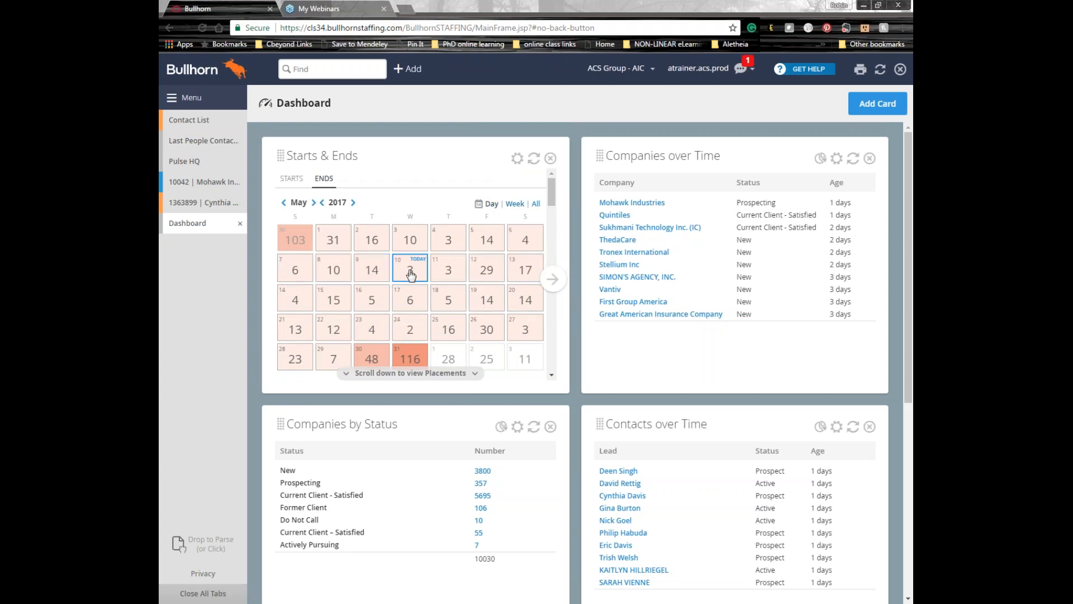
{"action": "left_click_drag", "start_coordinate": [553, 217], "coordinate": [545, 309]}
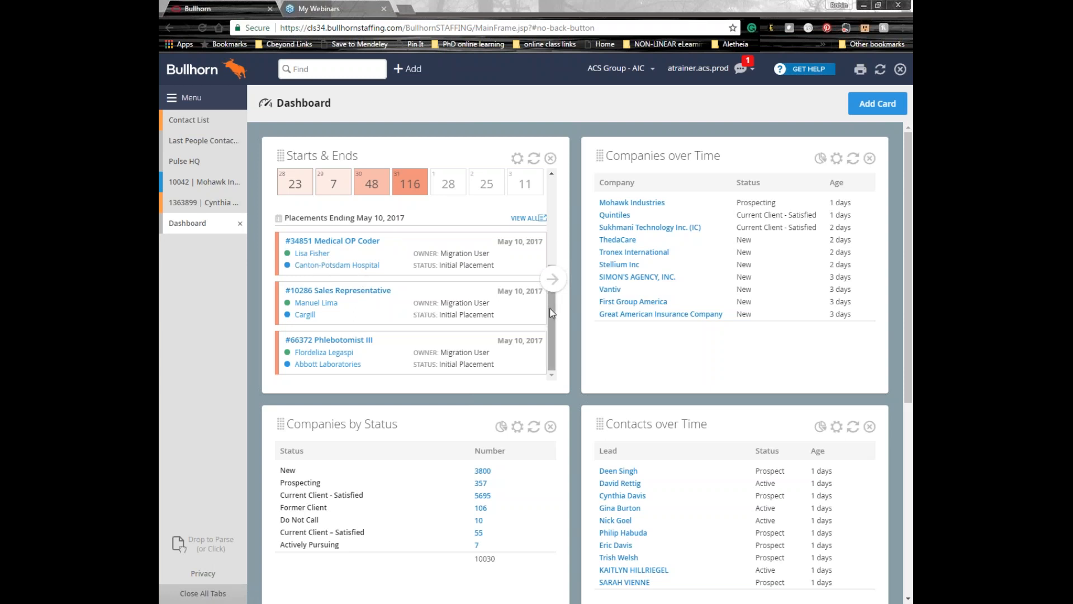
{"action": "left_click_drag", "start_coordinate": [551, 313], "coordinate": [532, 211]}
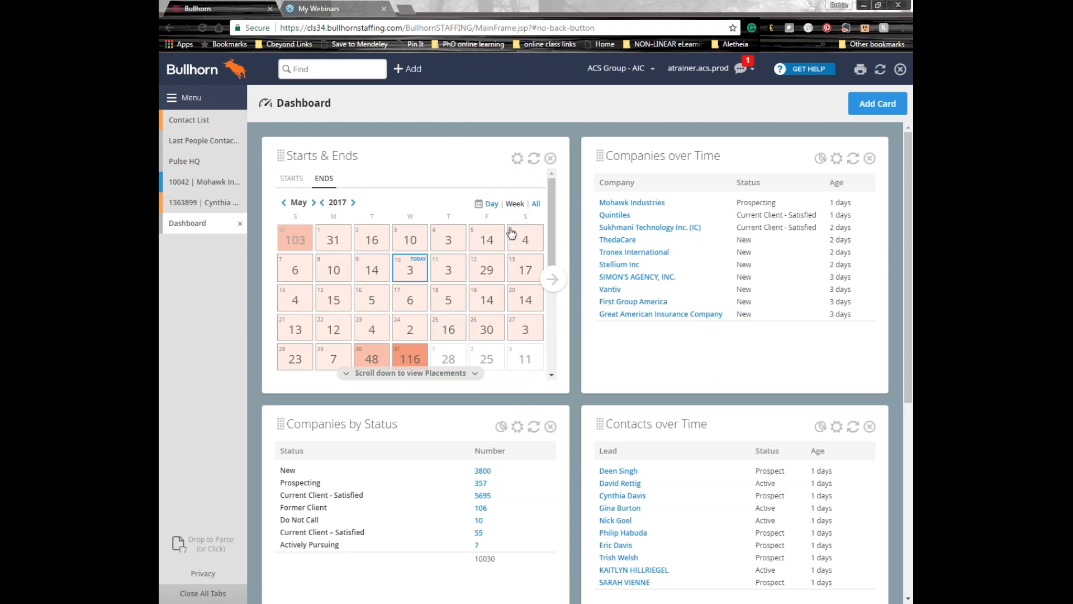
Open the full list of placements ending in the week of May 14 to May 20, 2017 and select the first two
{"action": "left_click", "coordinate": [409, 302]}
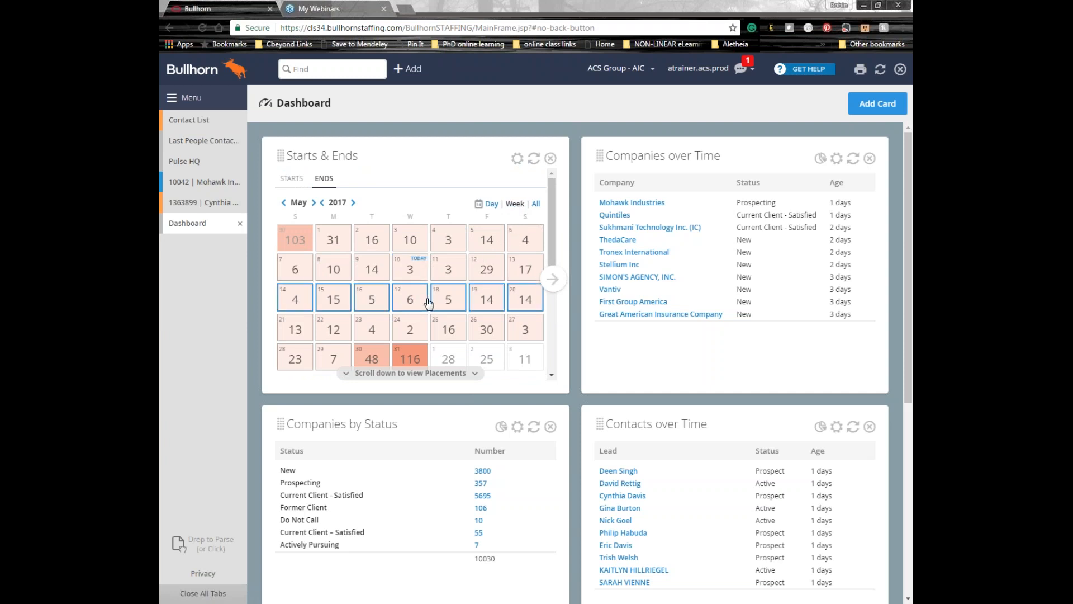
{"action": "left_click_drag", "start_coordinate": [552, 199], "coordinate": [552, 230]}
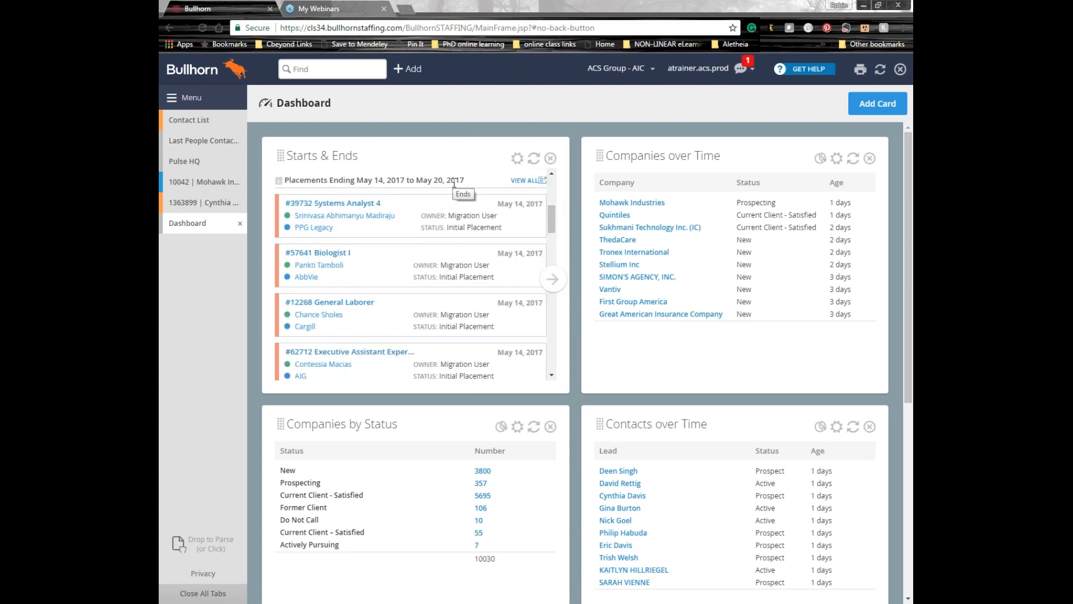
{"action": "left_click", "coordinate": [542, 186]}
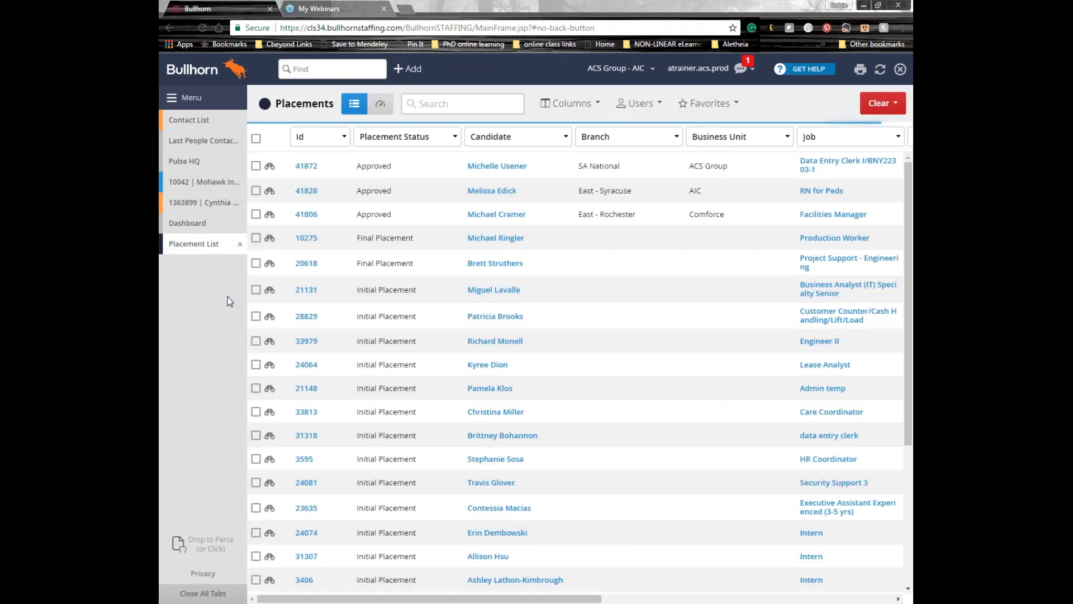
{"action": "left_click", "coordinate": [255, 166]}
{"action": "left_click", "coordinate": [256, 190]}
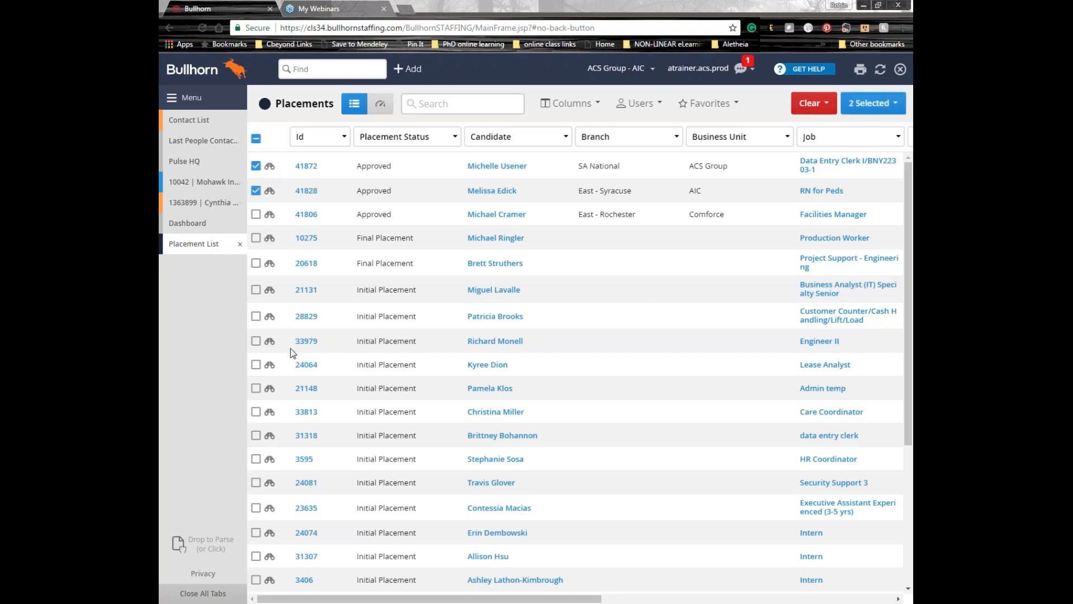
Return to the Dashboard and check the Starts and Ends views of the Starts & Ends card
{"action": "left_click", "coordinate": [188, 224]}
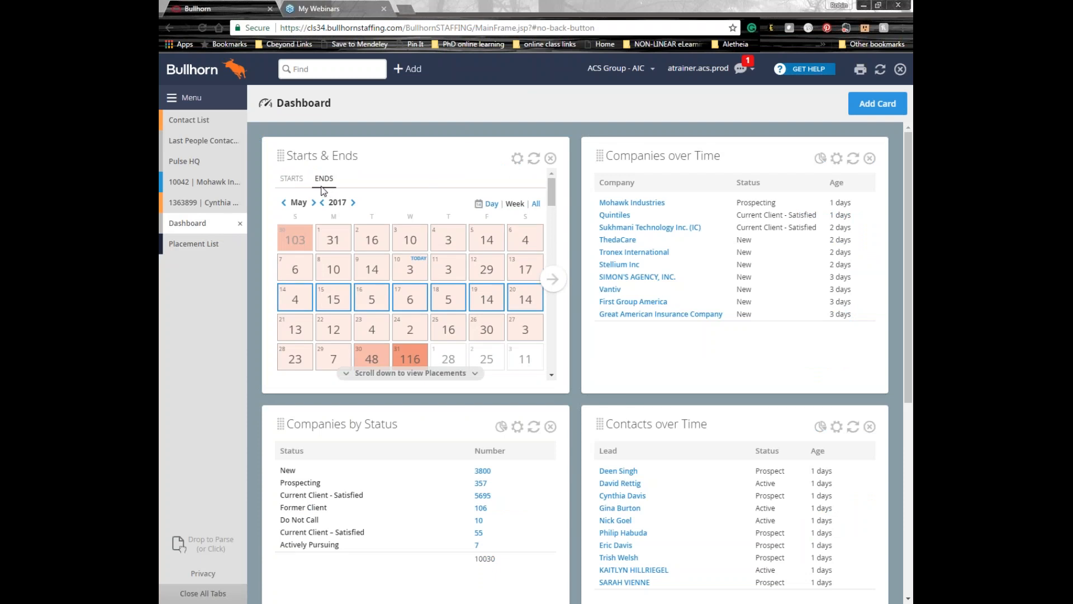
{"action": "left_click", "coordinate": [293, 180]}
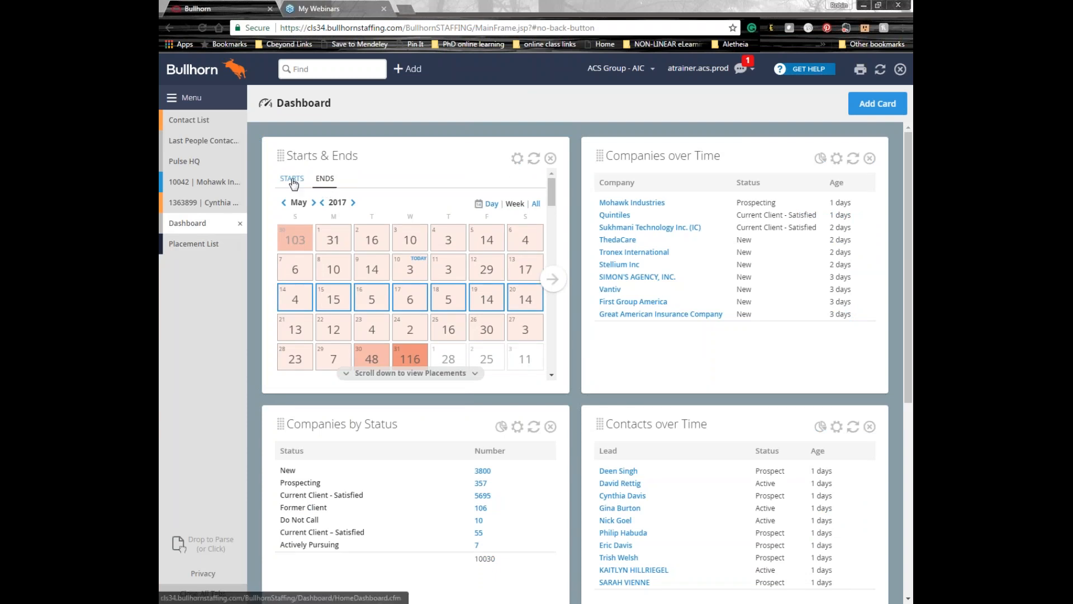
{"action": "left_click", "coordinate": [325, 179]}
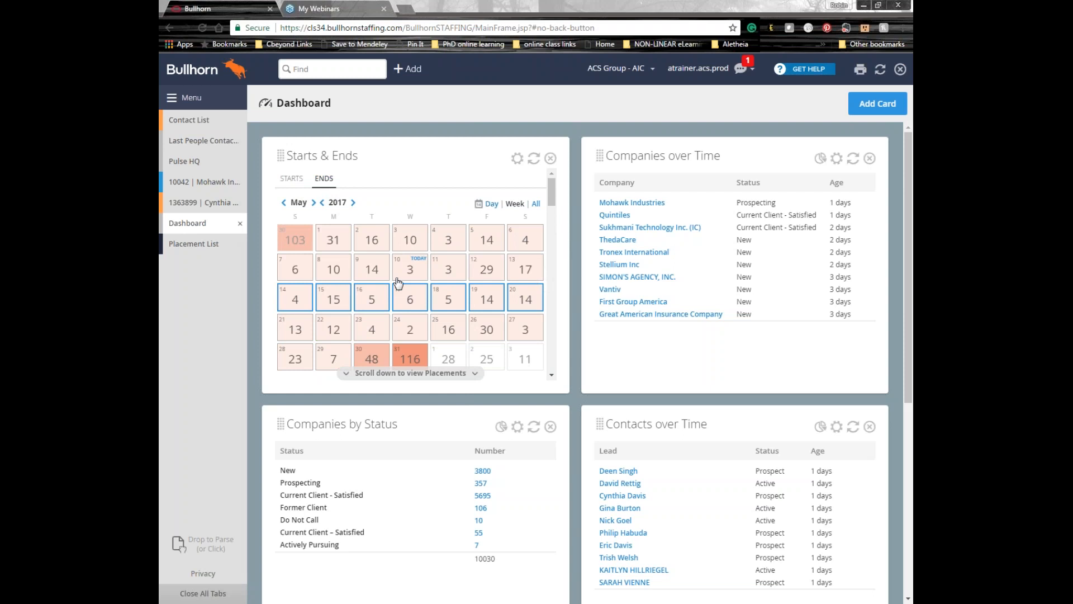
Review the Starts & Ends card's filter options, including the Department choices, and apply the configuration with All Jobs selected
{"action": "left_click", "coordinate": [517, 160]}
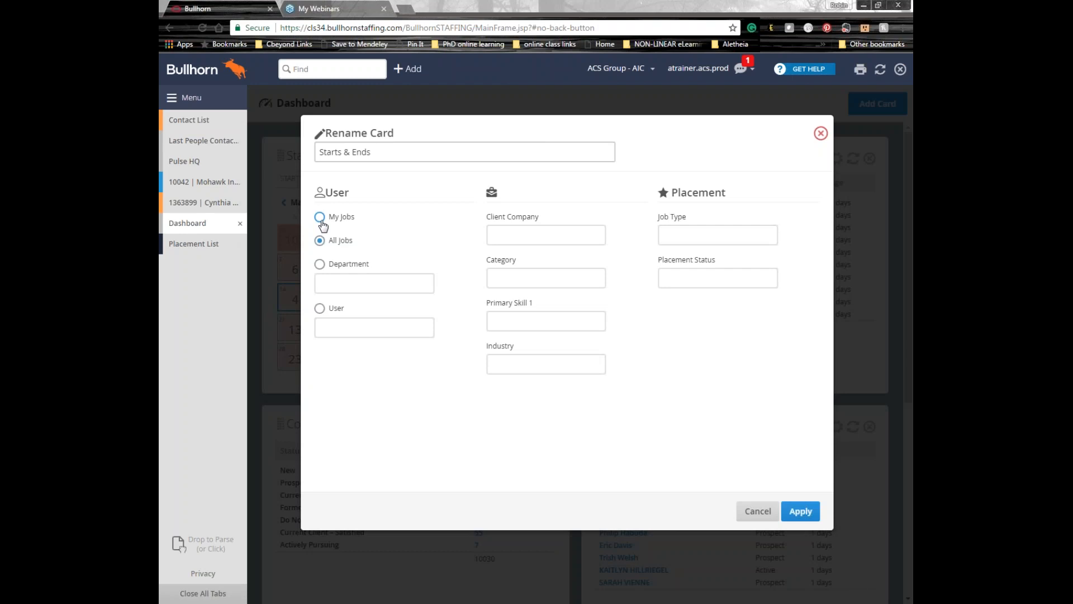
{"action": "left_click", "coordinate": [321, 242]}
{"action": "left_click", "coordinate": [325, 283]}
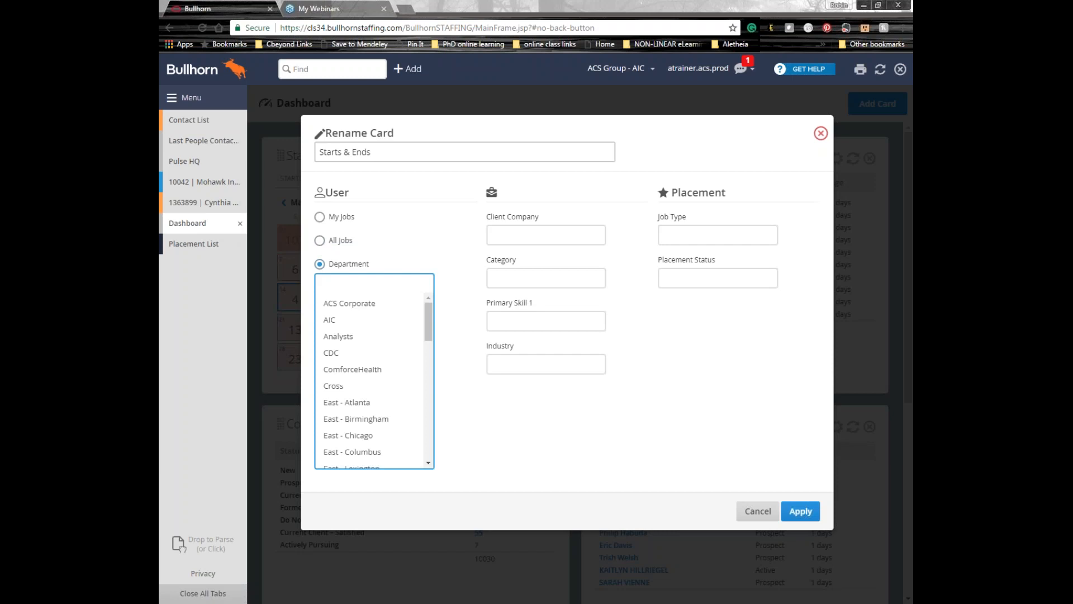
{"action": "left_click", "coordinate": [428, 240]}
{"action": "left_click", "coordinate": [320, 241]}
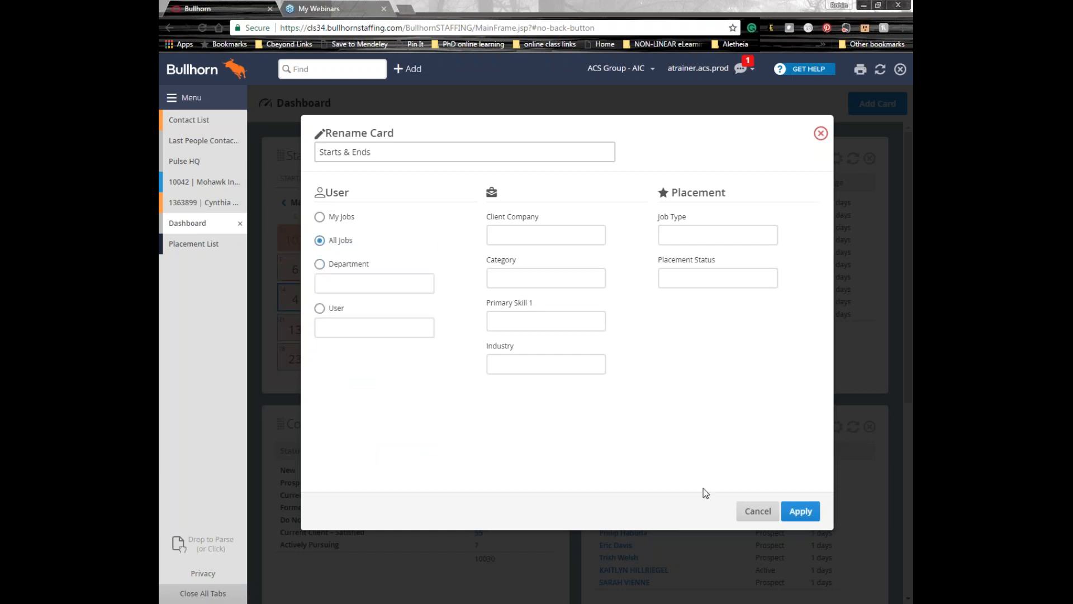
{"action": "left_click", "coordinate": [799, 511]}
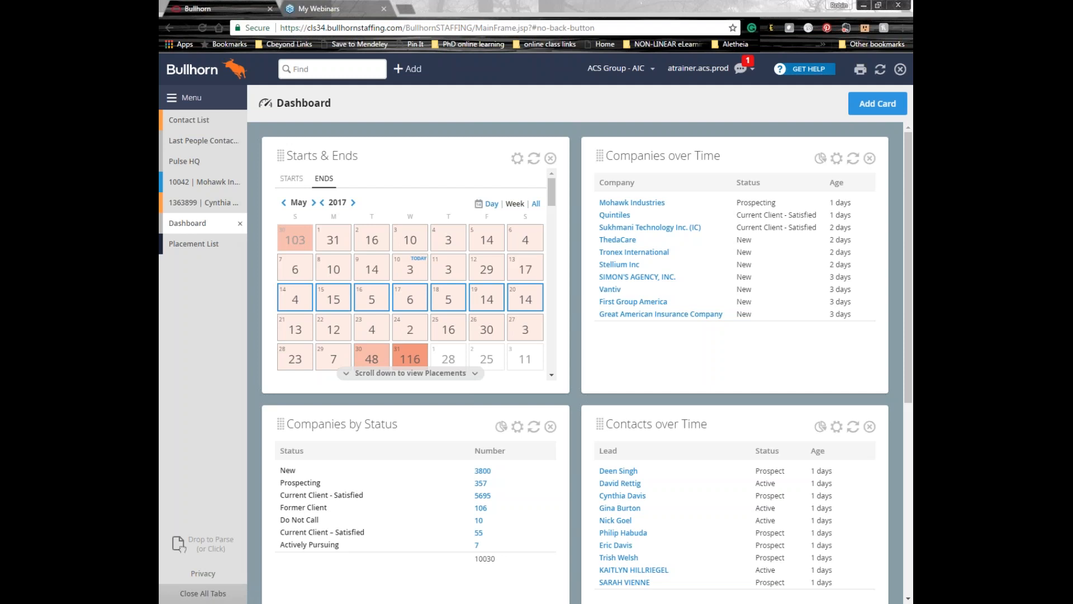
Add the Jobs without Coverage card and configure it for Client Submissions coverage with no Date Added filter
{"action": "left_click", "coordinate": [875, 108]}
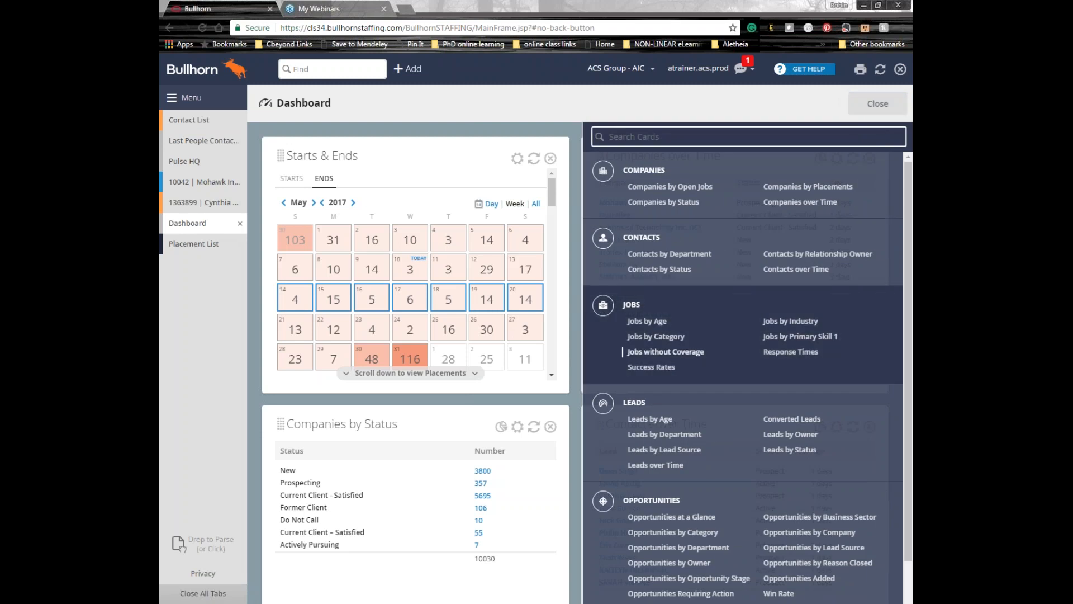
{"action": "left_click", "coordinate": [665, 352]}
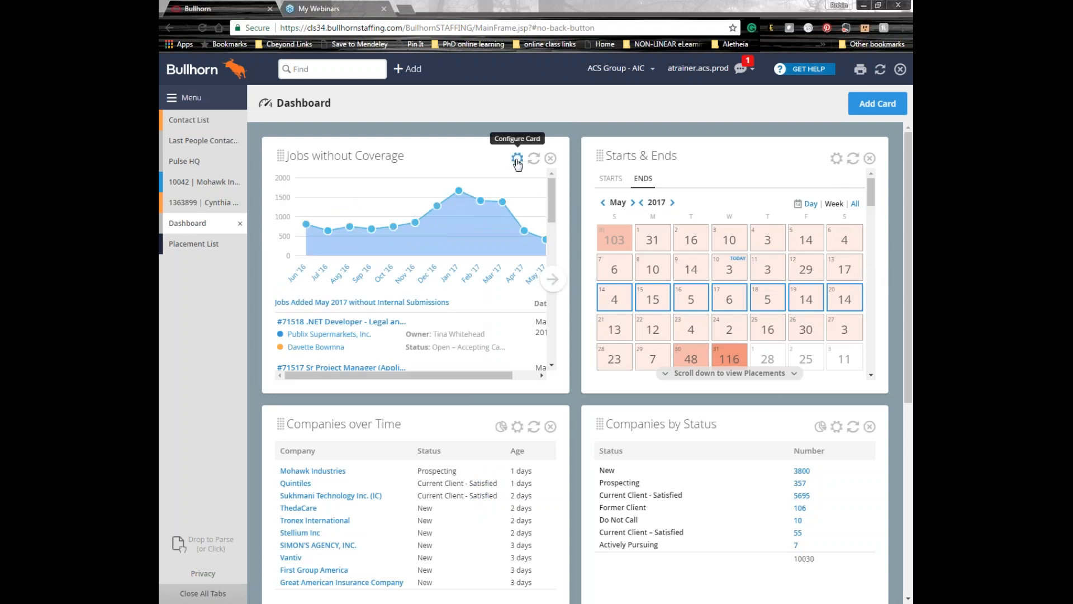
{"action": "left_click", "coordinate": [517, 159]}
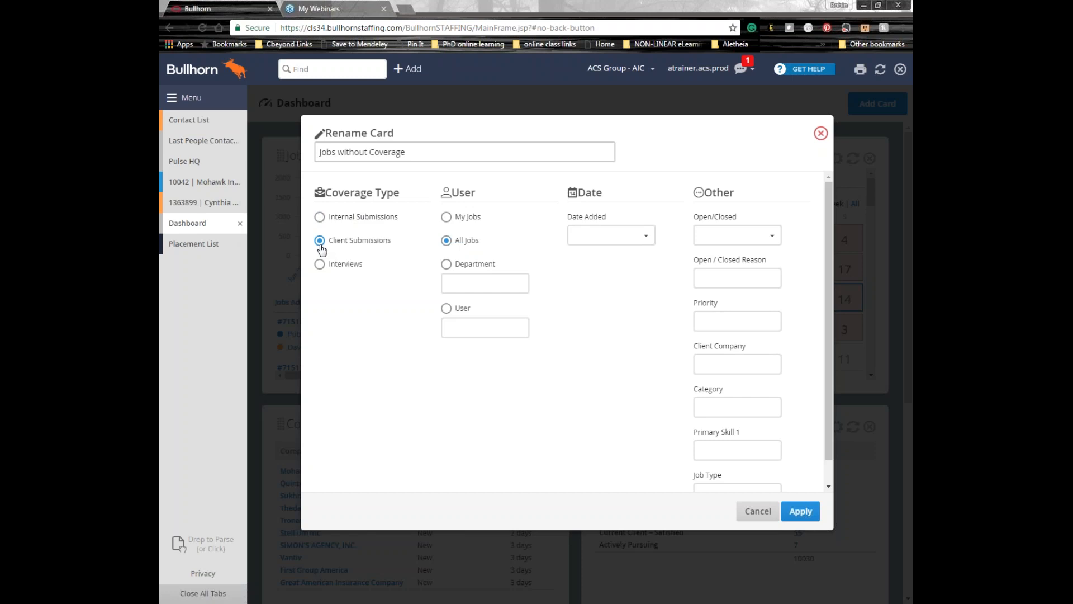
{"action": "left_click", "coordinate": [320, 265]}
{"action": "left_click", "coordinate": [596, 322]}
{"action": "left_click", "coordinate": [612, 234]}
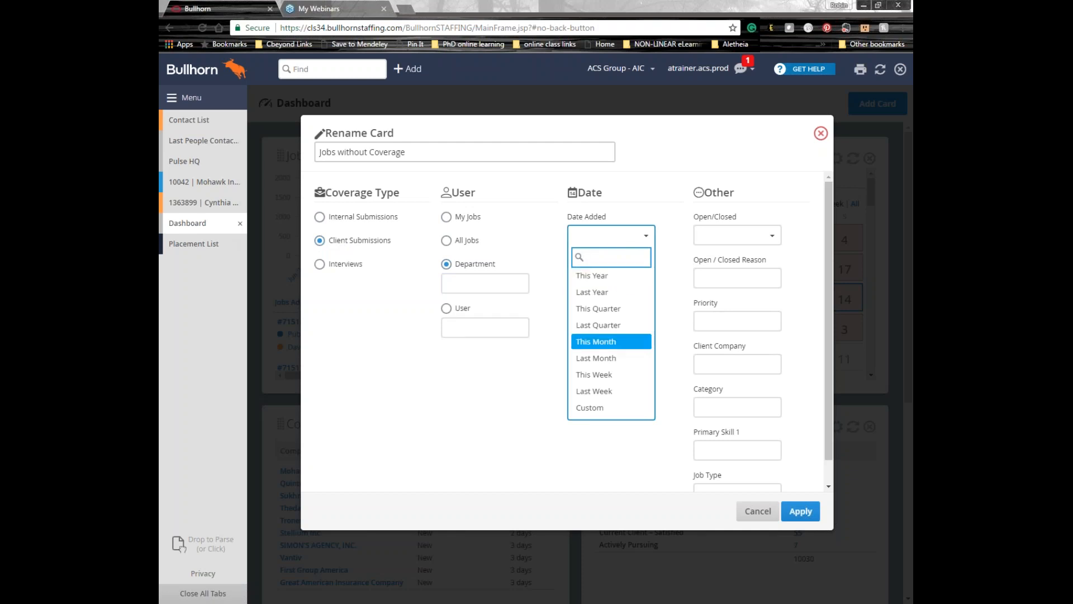
{"action": "left_click", "coordinate": [596, 358]}
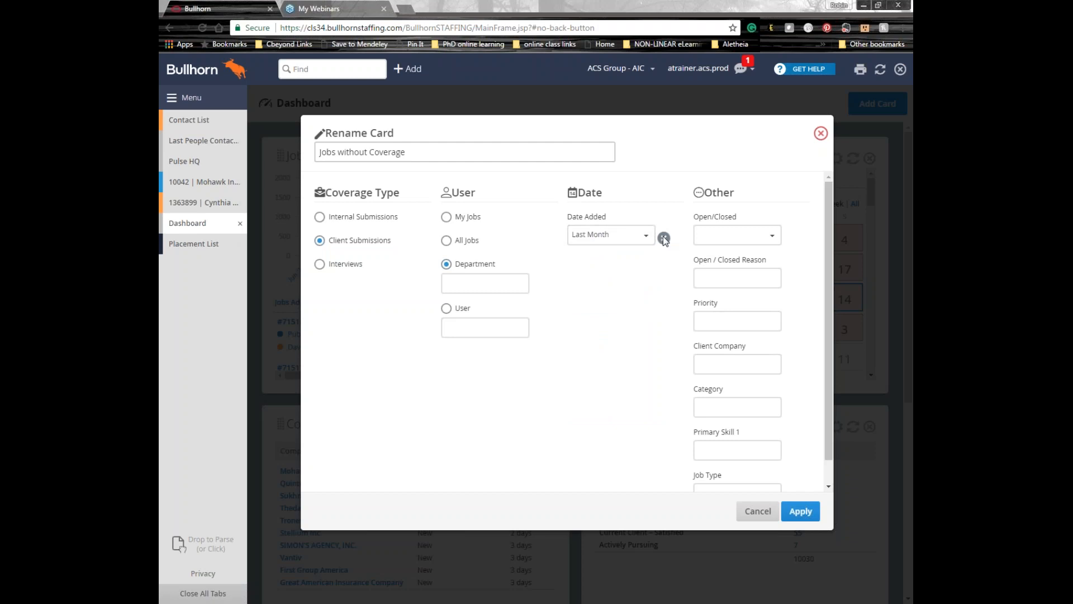
{"action": "left_click", "coordinate": [664, 237]}
{"action": "left_click", "coordinate": [800, 511]}
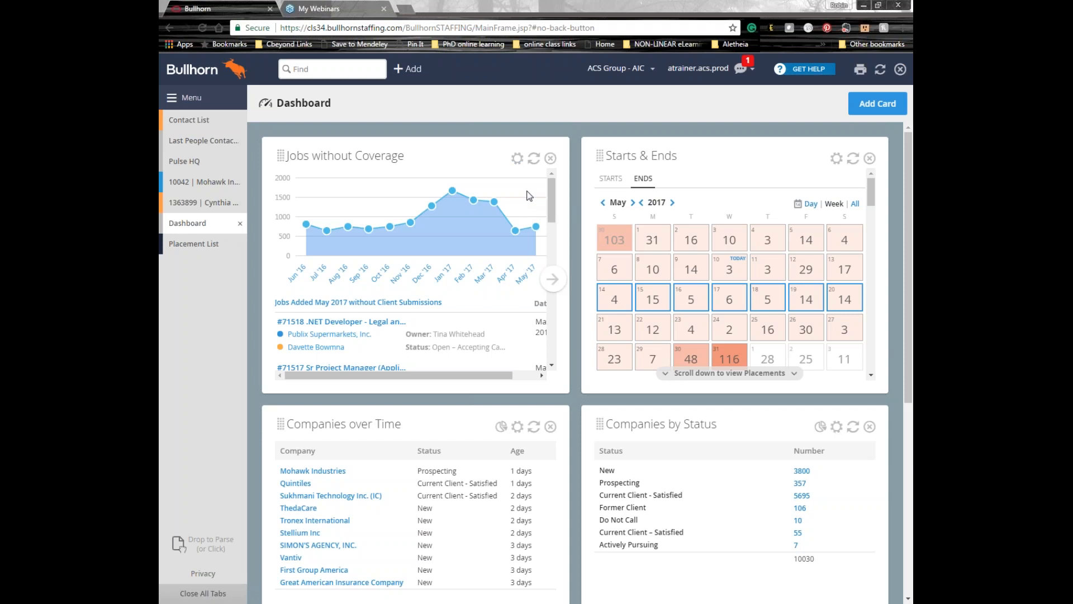
Examine the monthly values on the Jobs without Coverage graph and the job list beneath it
{"action": "mouse_move", "coordinate": [473, 200]}
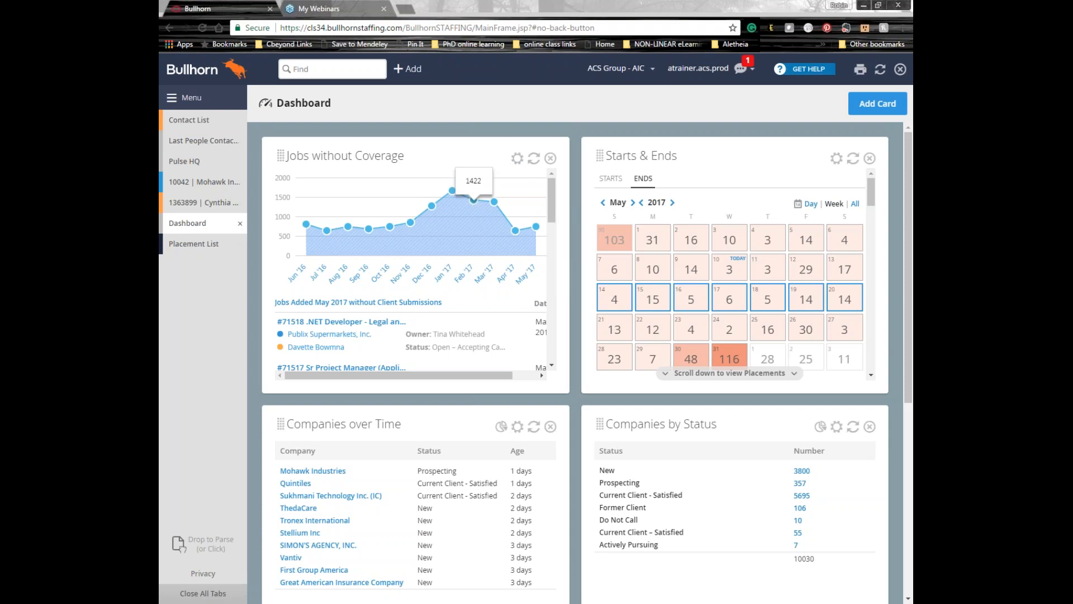
{"action": "mouse_move", "coordinate": [389, 229]}
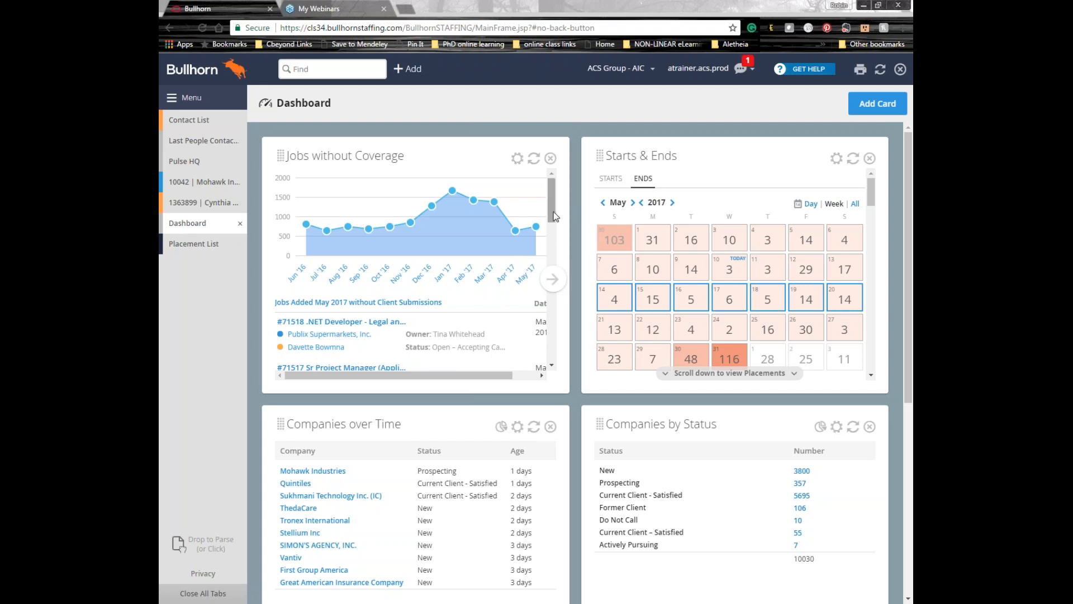
{"action": "scroll", "coordinate": [555, 221], "scroll_direction": "down", "scroll_amount": 2}
{"action": "scroll", "coordinate": [555, 221], "scroll_direction": "down", "scroll_amount": 5}
{"action": "scroll", "coordinate": [553, 202], "scroll_direction": "up", "scroll_amount": 7}
Add the Success Rates card to the dashboard and check the definitions of Fill Ratio and Hit Ratio
{"action": "left_click", "coordinate": [868, 111]}
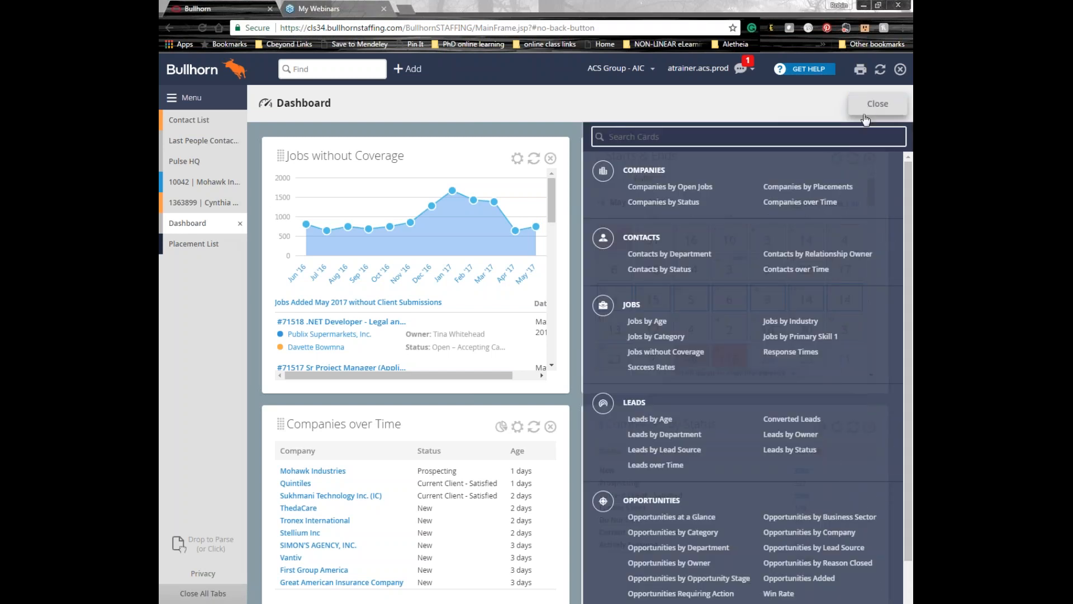
{"action": "left_click", "coordinate": [646, 368]}
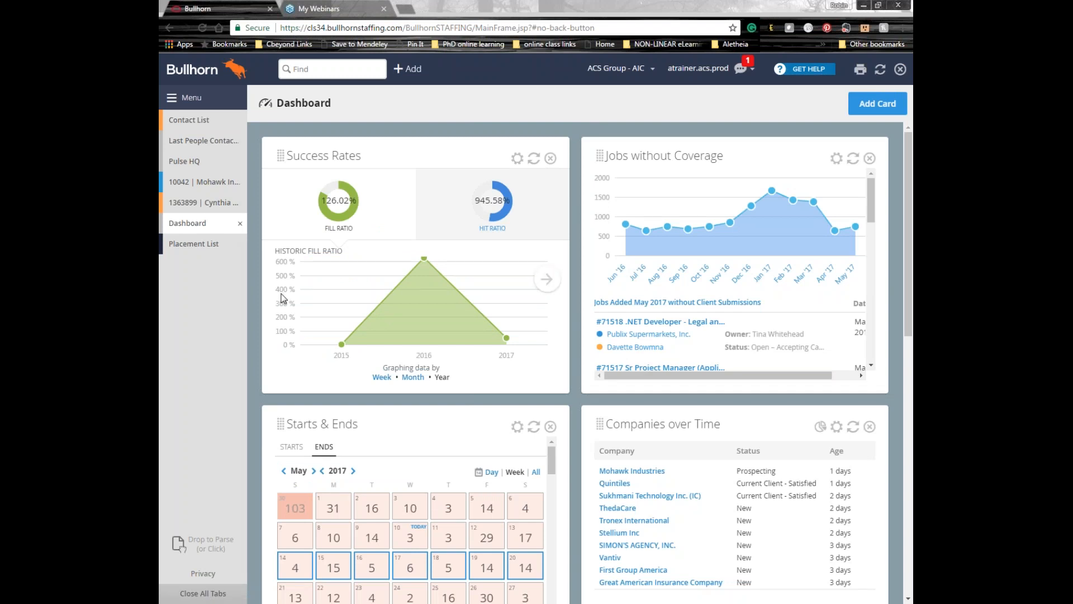
{"action": "mouse_move", "coordinate": [319, 236]}
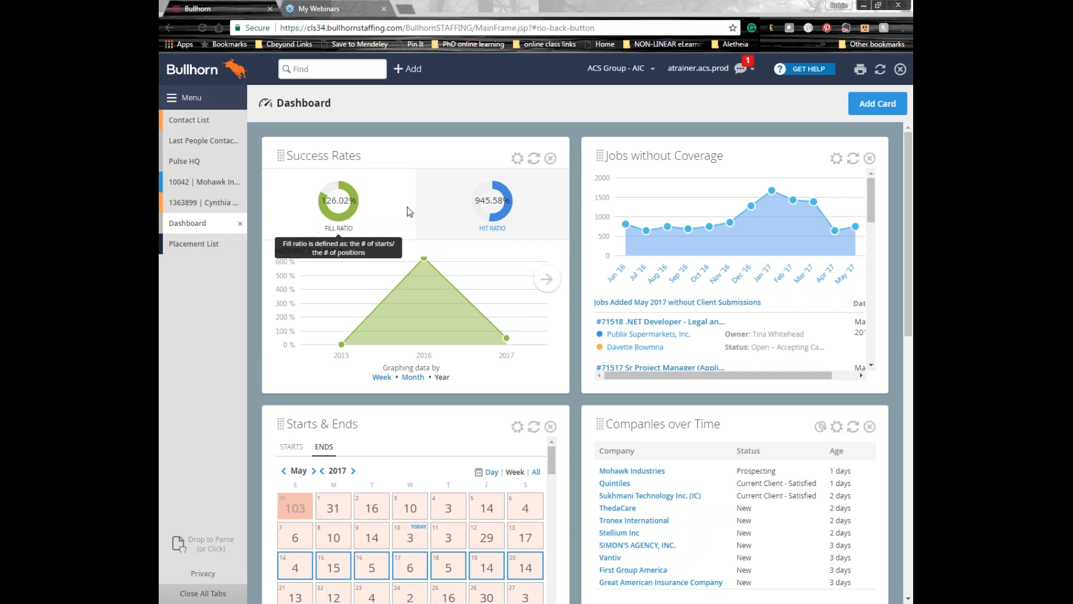
{"action": "mouse_move", "coordinate": [463, 218]}
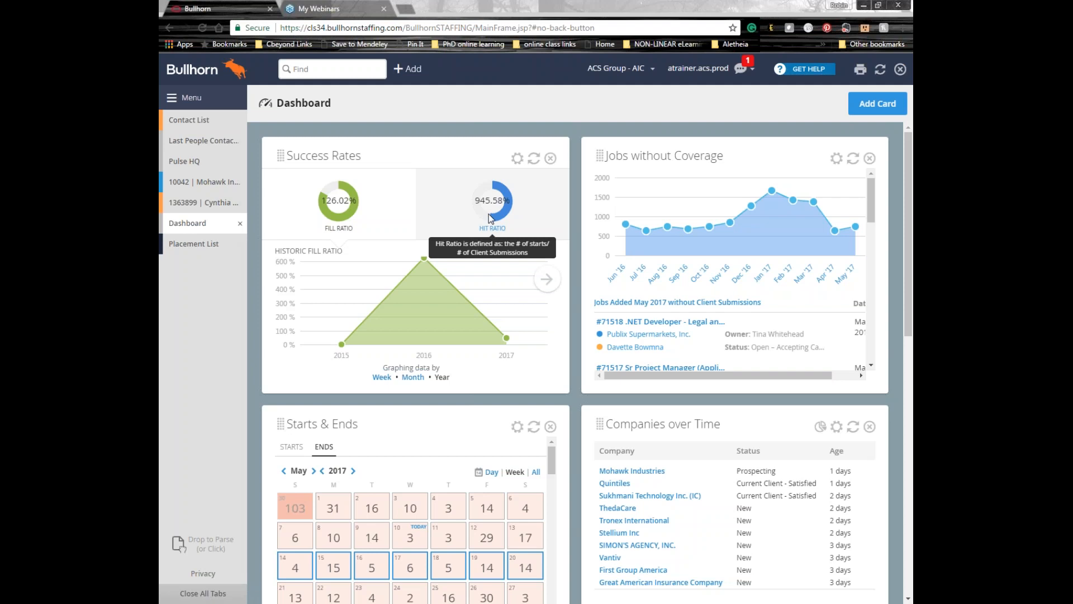
Review the Success Rates card's filters, apply them with All Jobs selected, and graph the data by Week
{"action": "left_click", "coordinate": [519, 158]}
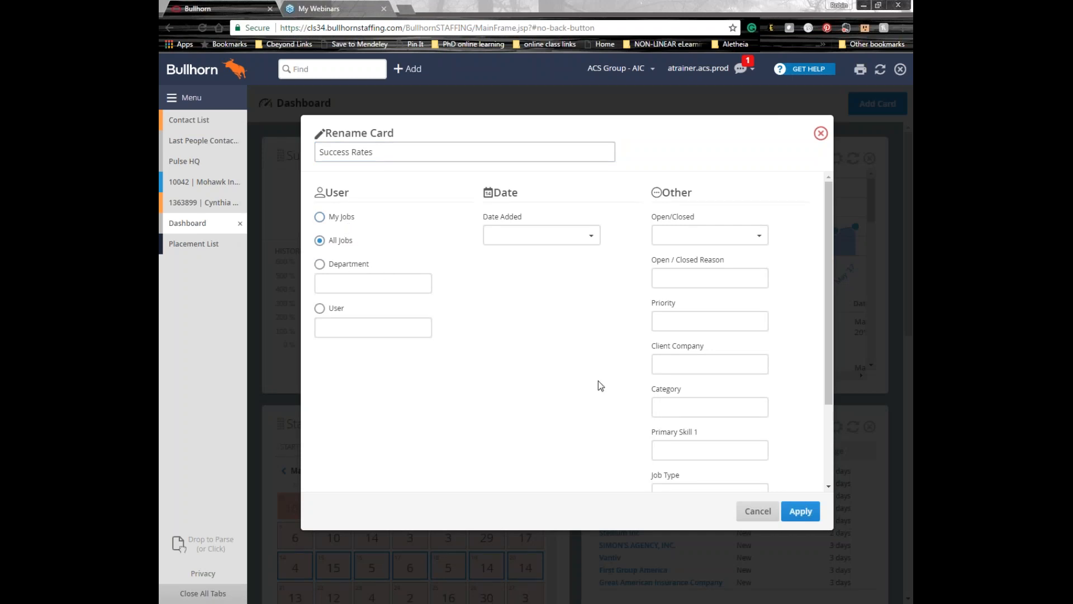
{"action": "scroll", "coordinate": [679, 314], "scroll_direction": "down", "scroll_amount": 2}
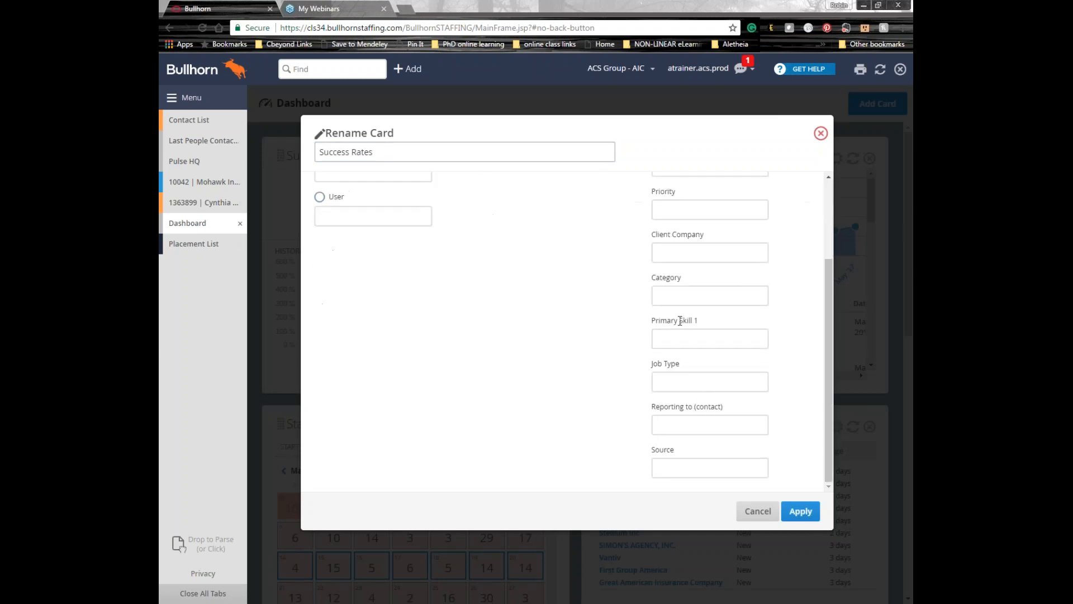
{"action": "left_click", "coordinate": [790, 511]}
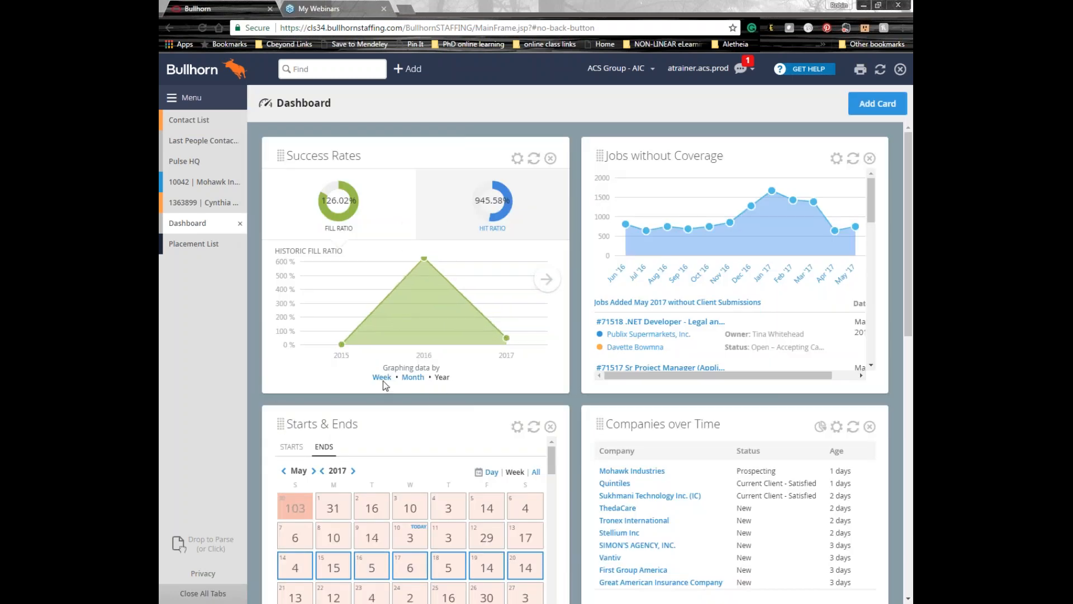
{"action": "left_click", "coordinate": [383, 378]}
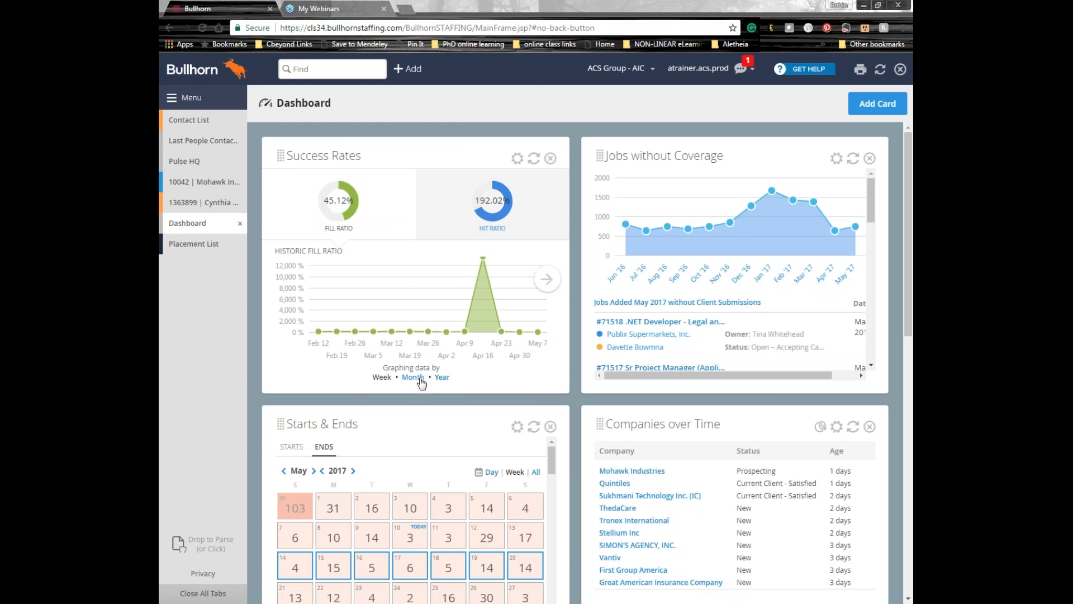
Graph the Success Rates data by Month, switch it to Year, and expand the card to full dashboard width
{"action": "left_click", "coordinate": [421, 378]}
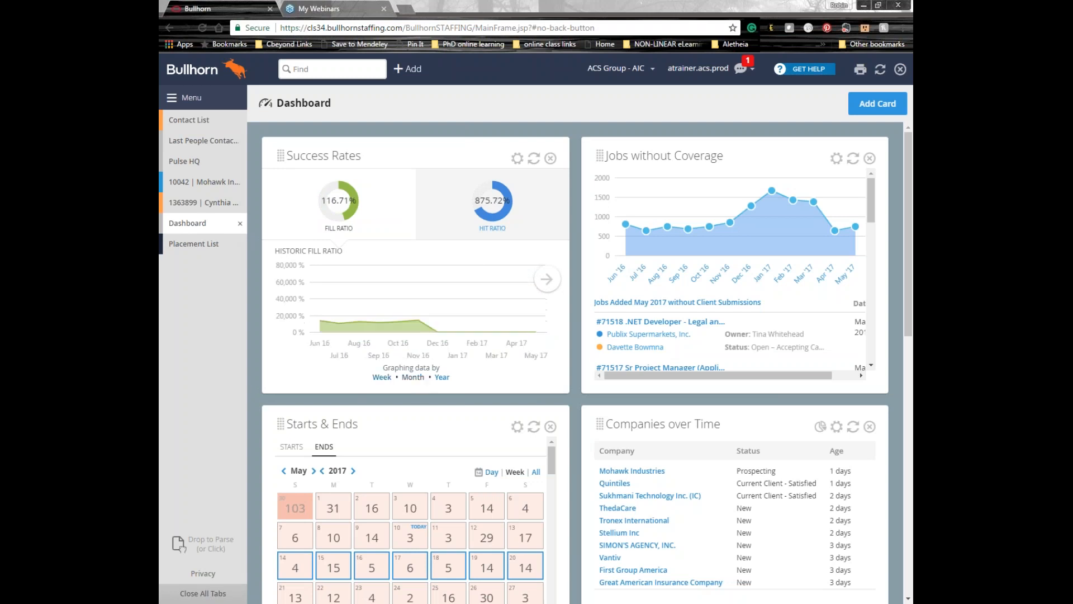
{"action": "left_click", "coordinate": [442, 378]}
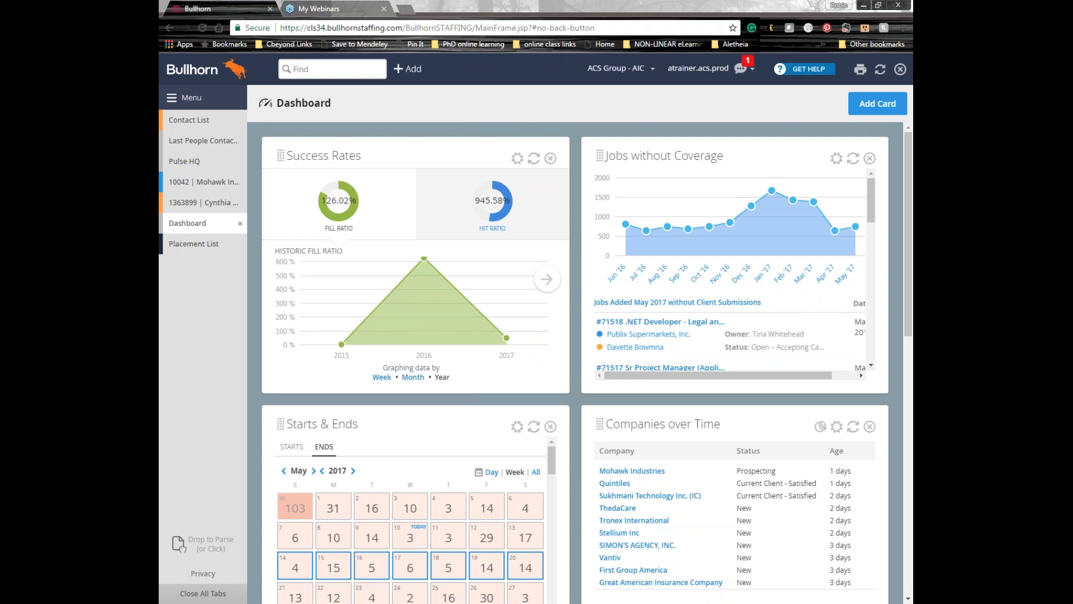
{"action": "left_click", "coordinate": [548, 282]}
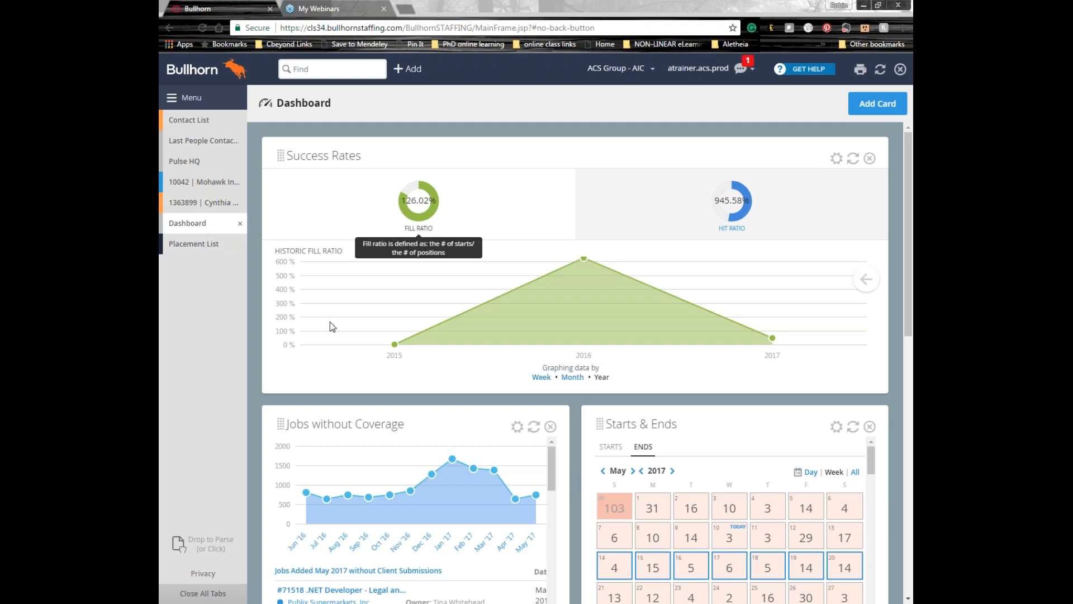
Open the dashboard view of the Contact List and show Contacts by Department as a pie chart
{"action": "left_click", "coordinate": [186, 124]}
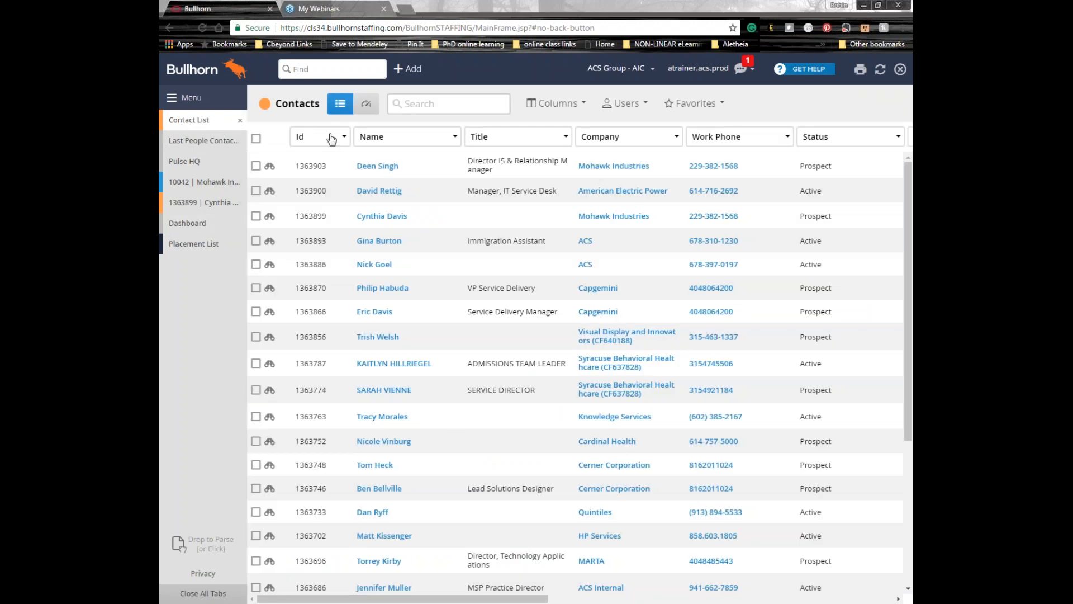
{"action": "left_click", "coordinate": [367, 105]}
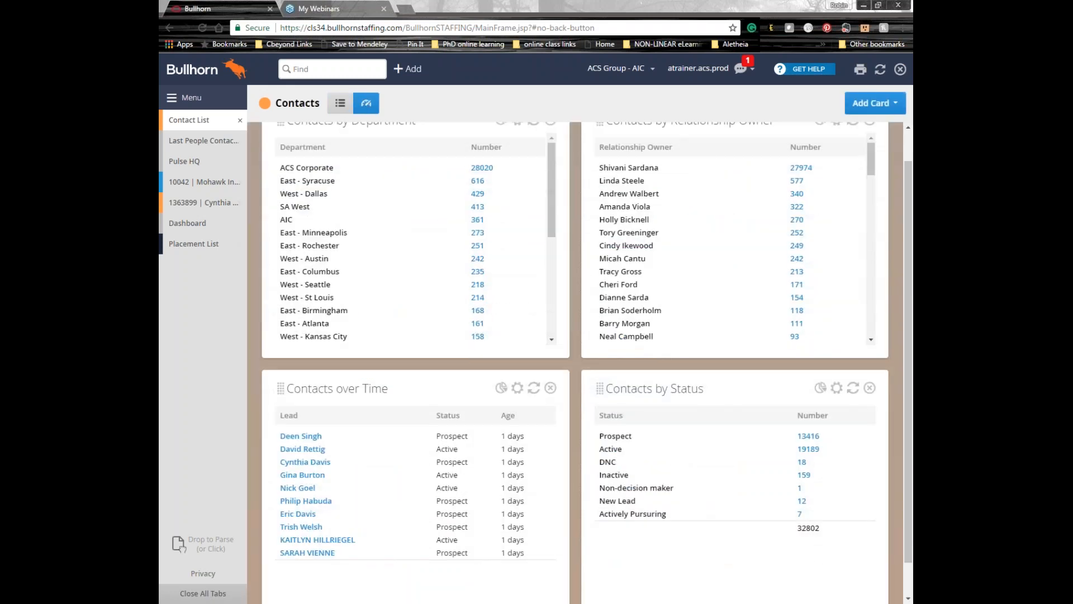
{"action": "scroll", "coordinate": [614, 237], "scroll_direction": "up", "scroll_amount": 1}
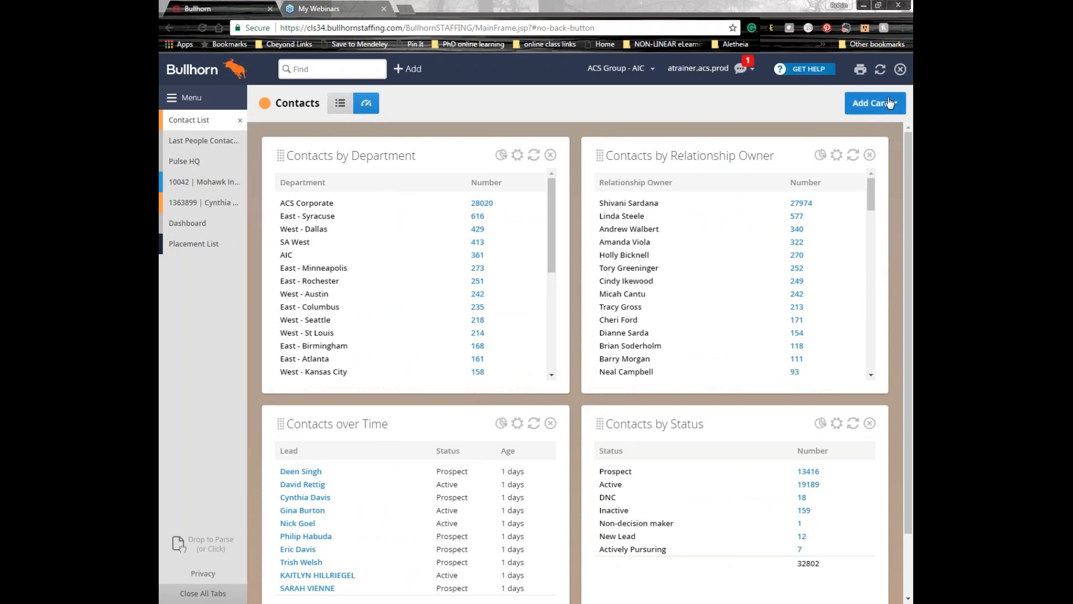
{"action": "left_click", "coordinate": [501, 155]}
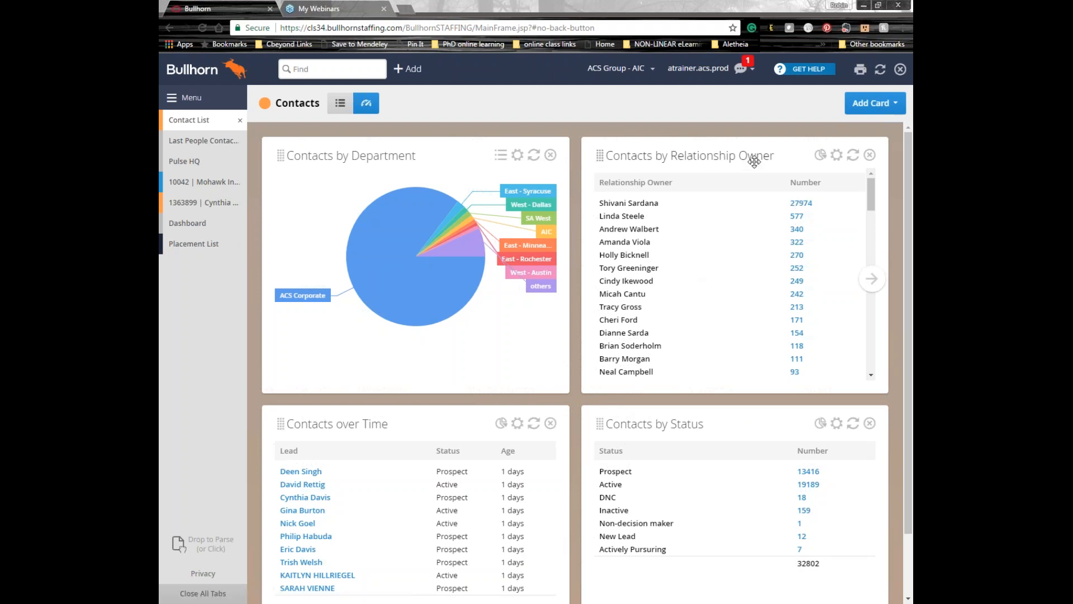
List the contacts of the second relationship owner on the card, and preview the first contact's notes
{"action": "left_click", "coordinate": [798, 217]}
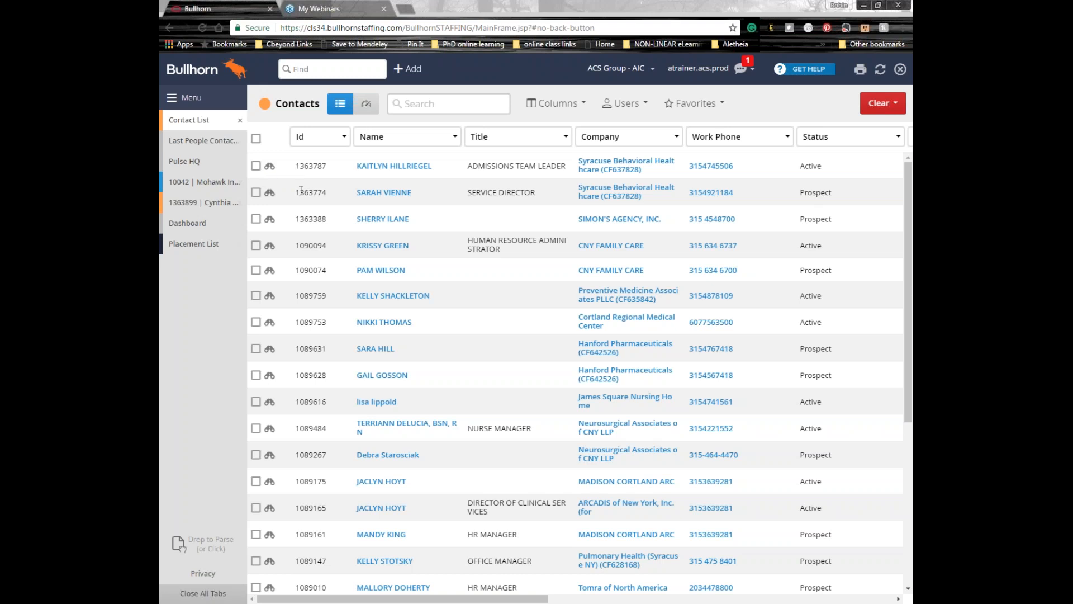
{"action": "left_click", "coordinate": [269, 167]}
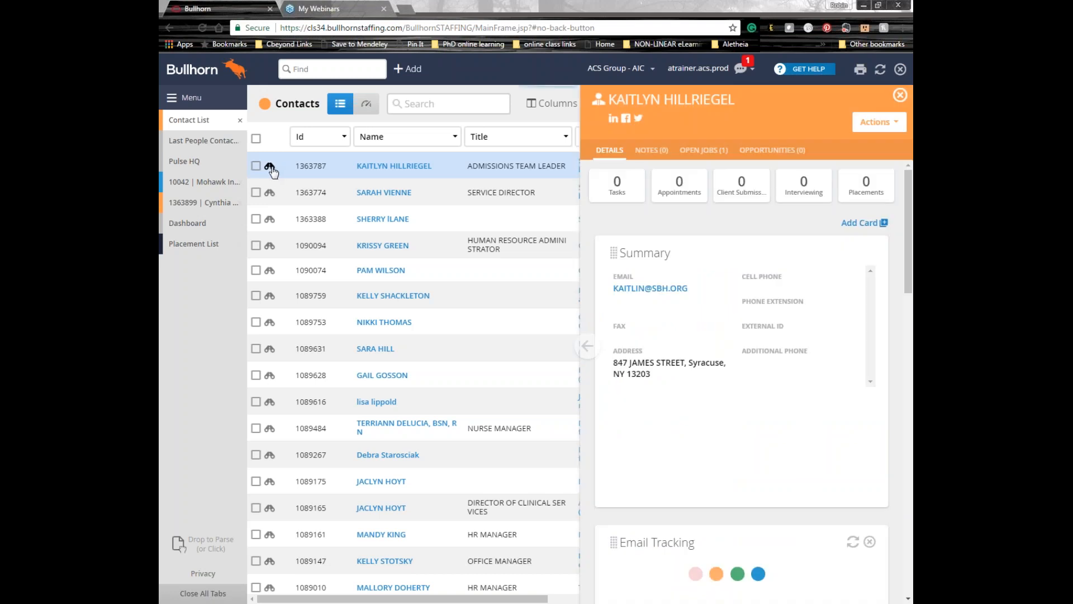
{"action": "left_click", "coordinate": [657, 151]}
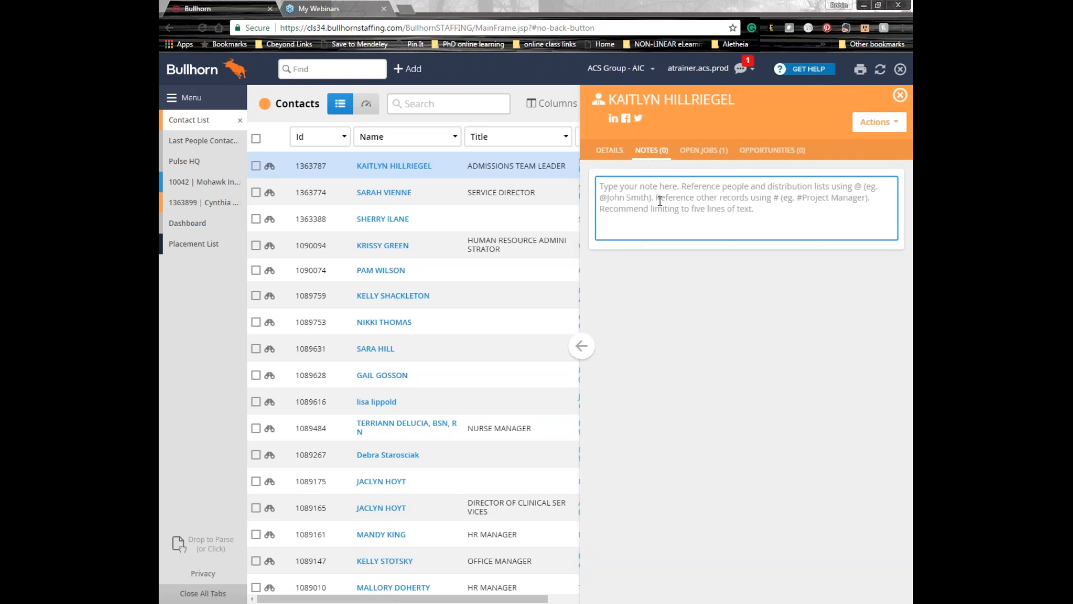
Start a note on the previewed contact and insert an @ reference to the first person suggested for the search text
{"action": "left_click", "coordinate": [661, 201]}
{"action": "left_click", "coordinate": [749, 287]}
{"action": "left_click", "coordinate": [727, 284]}
{"action": "left_click", "coordinate": [638, 232]}
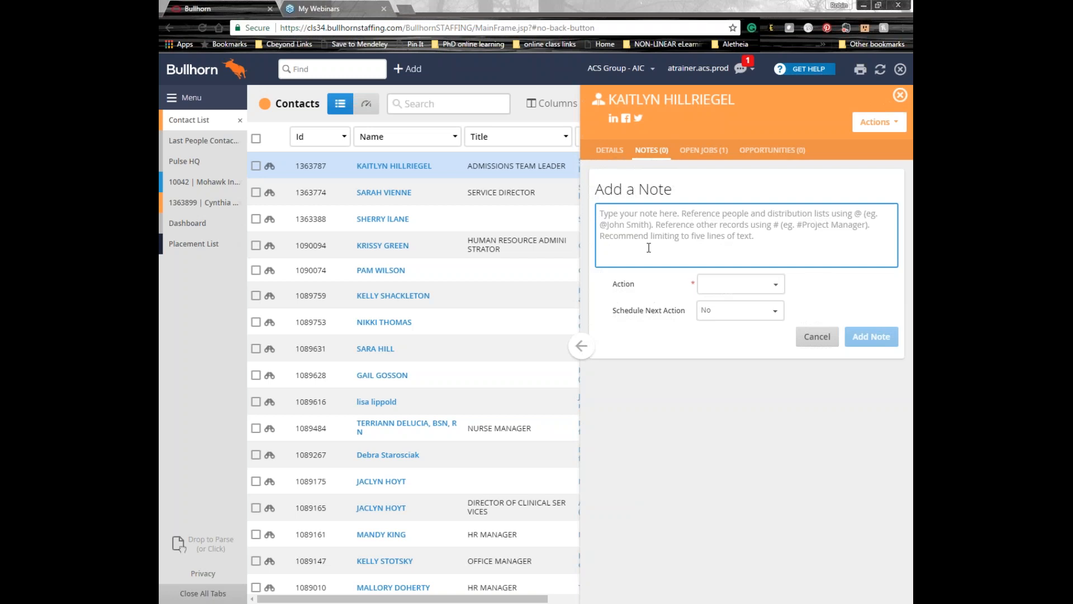
{"action": "type", "text": "@"}
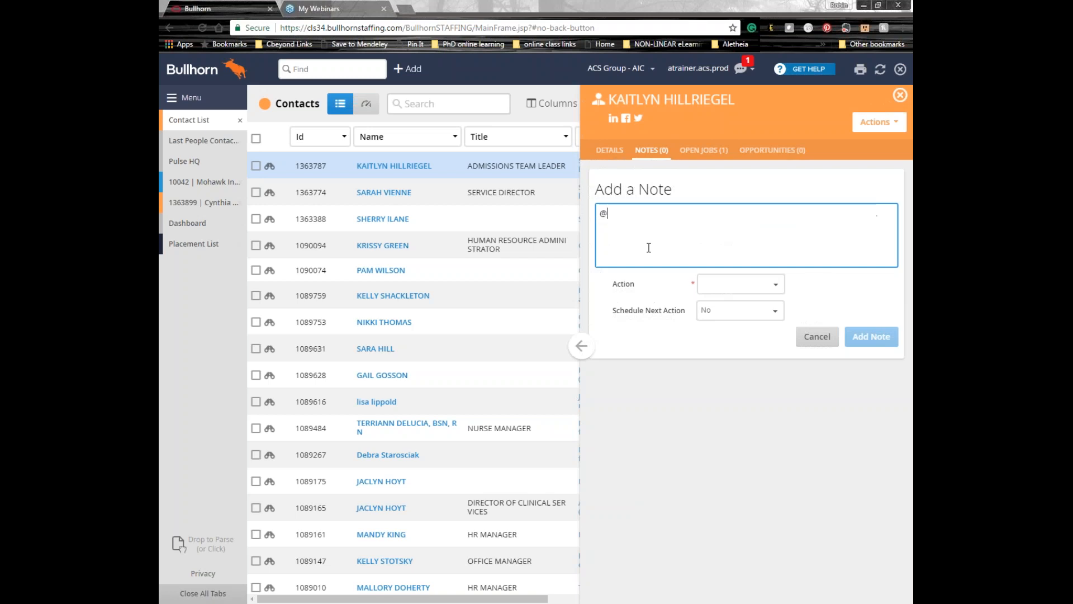
{"action": "type", "text": "s"}
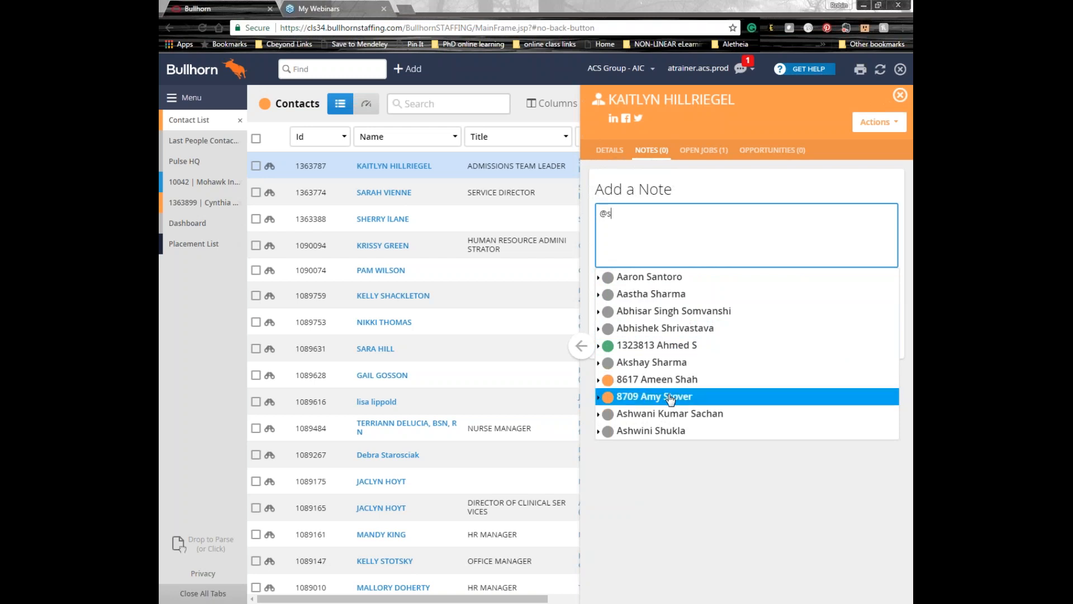
{"action": "type", "text": "hi"}
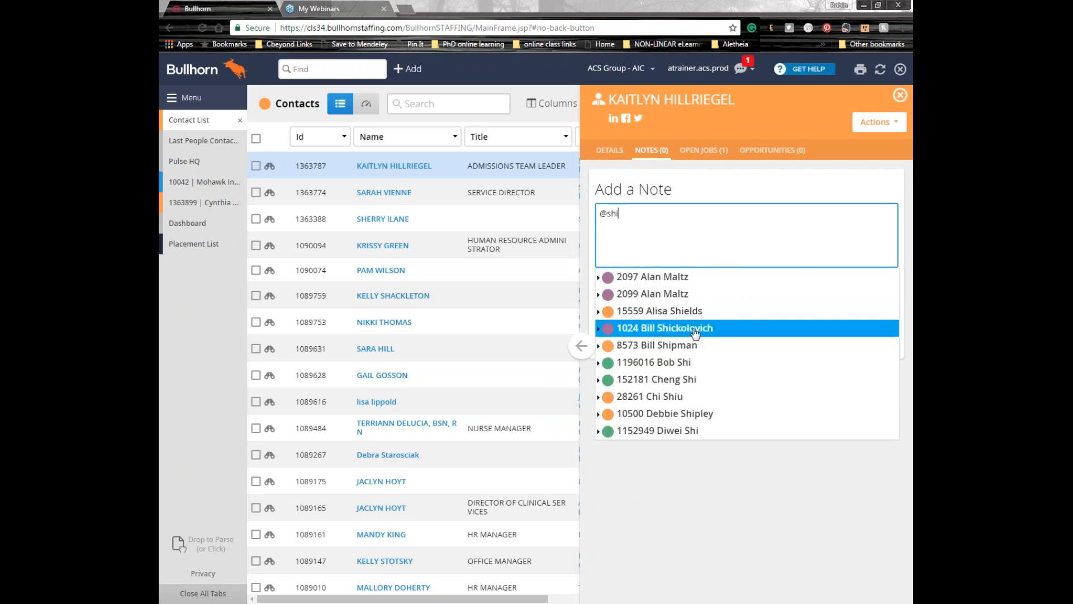
{"action": "left_click", "coordinate": [651, 279]}
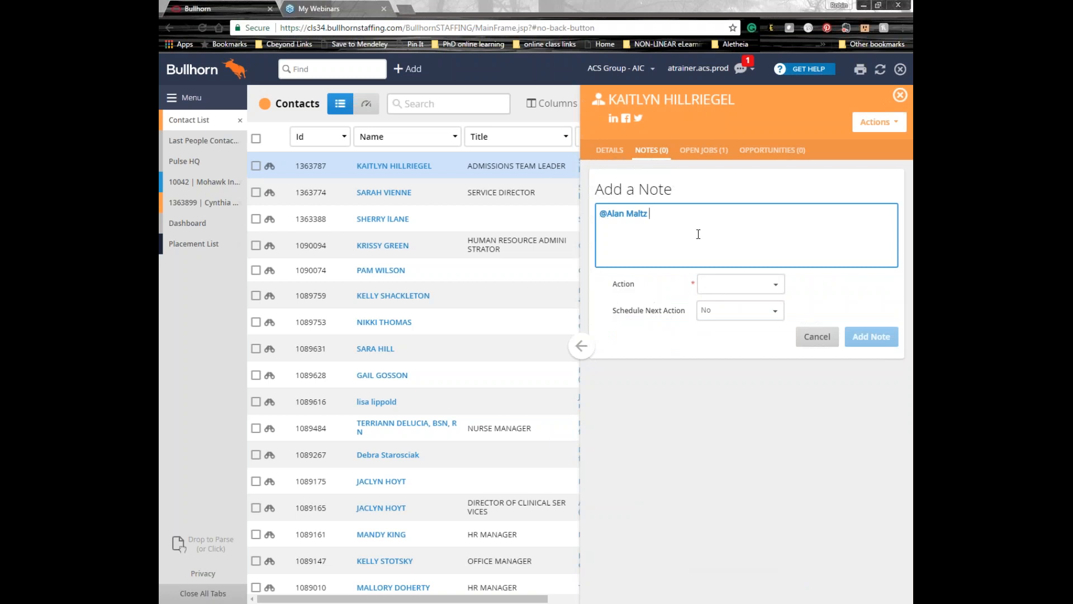
Insert a # reference to the job Associate Client Service Manager/BNY22653-1 in the note
{"action": "type", "text": "#"}
{"action": "type", "text": "3"}
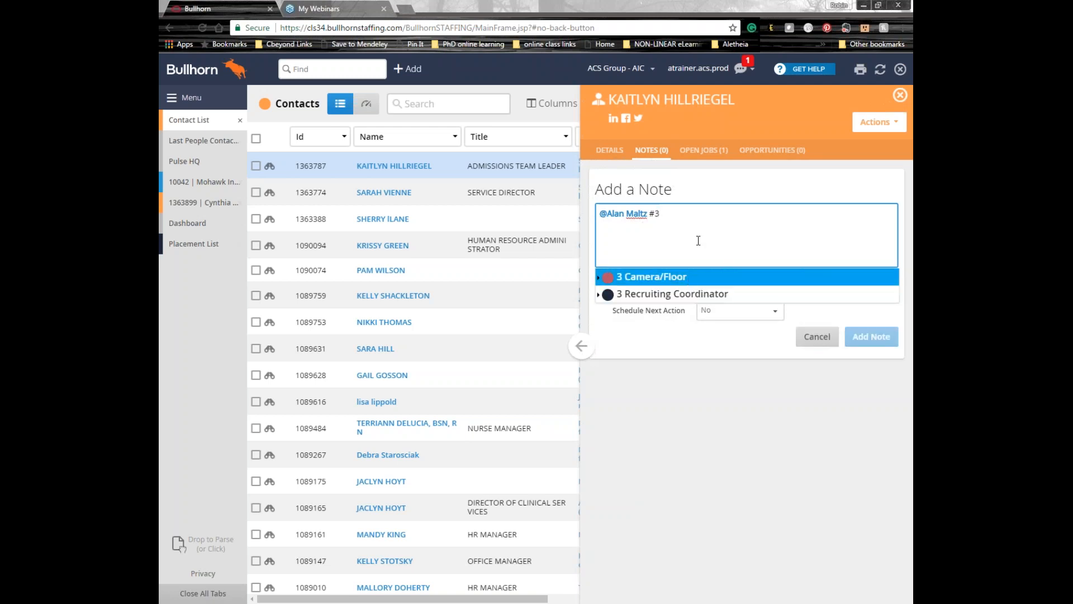
{"action": "key", "text": "BackSpace"}
{"action": "type", "text": "moh"}
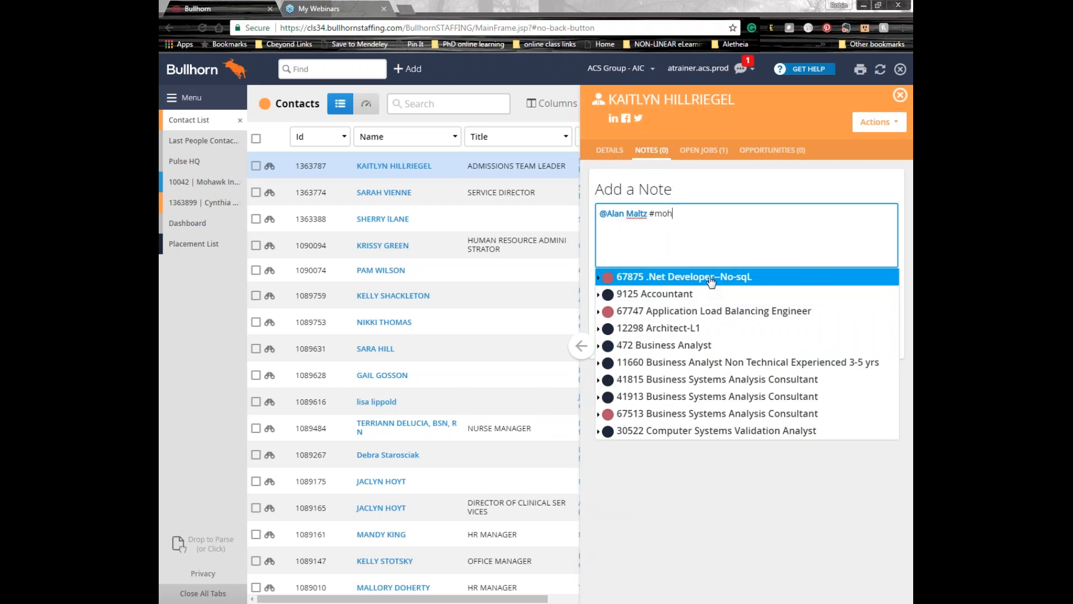
{"action": "key", "text": "BackSpace"}
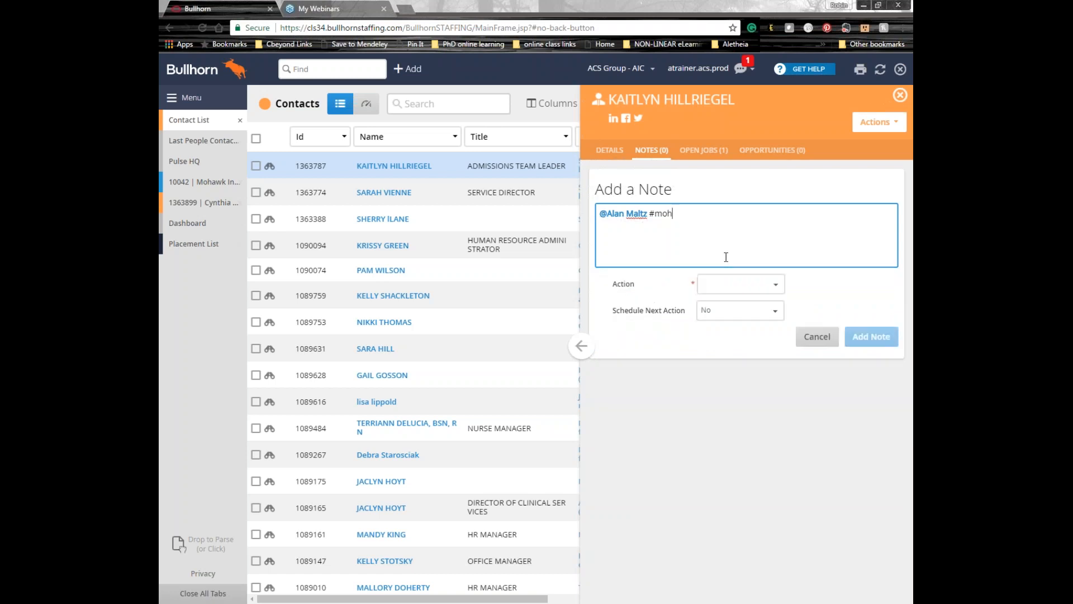
{"action": "key", "text": "BackSpace"}
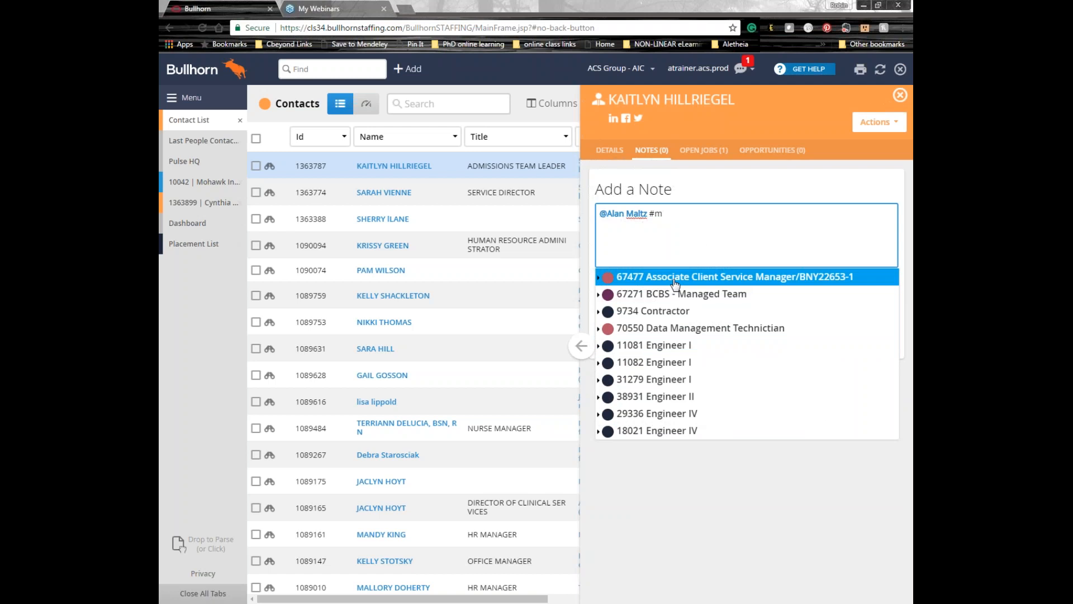
{"action": "left_click", "coordinate": [670, 279]}
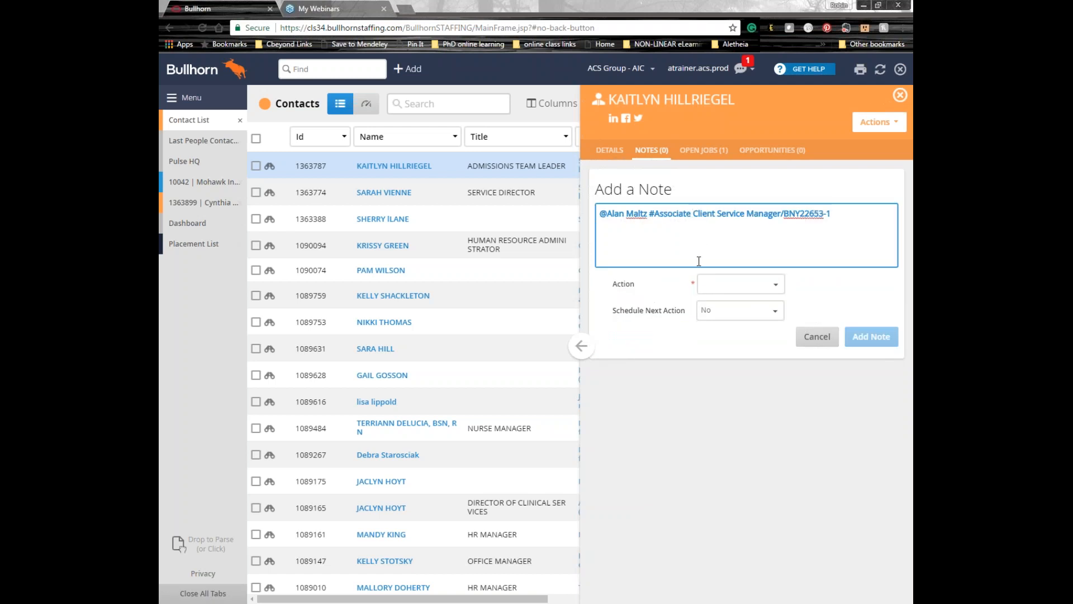
Review the note's Action and Schedule Next Action options, and close the contact preview without adding the note
{"action": "left_click", "coordinate": [725, 286]}
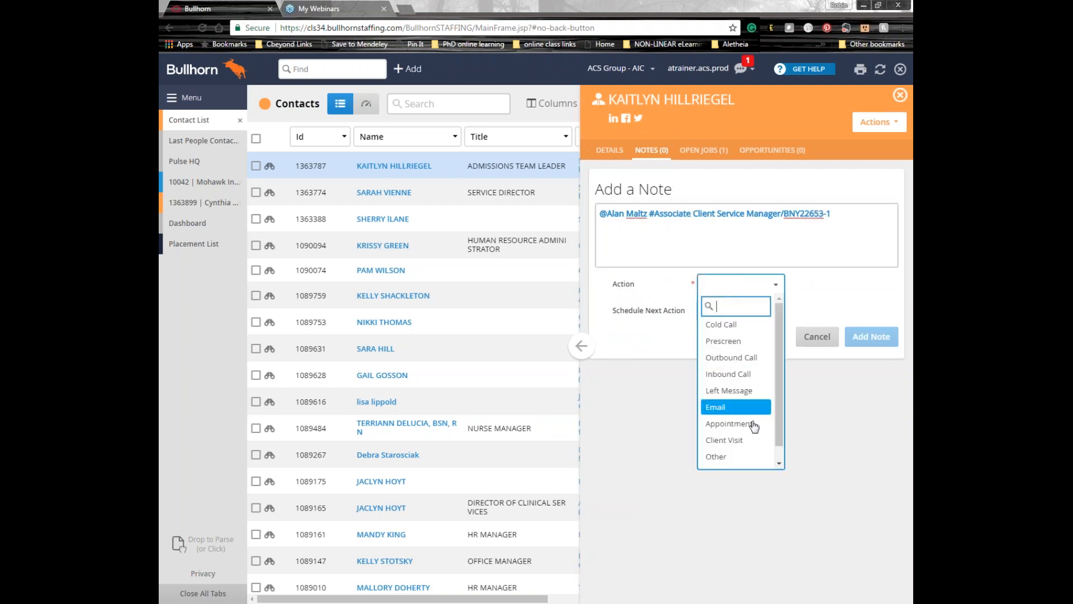
{"action": "scroll", "coordinate": [777, 408], "scroll_direction": "down", "scroll_amount": 1}
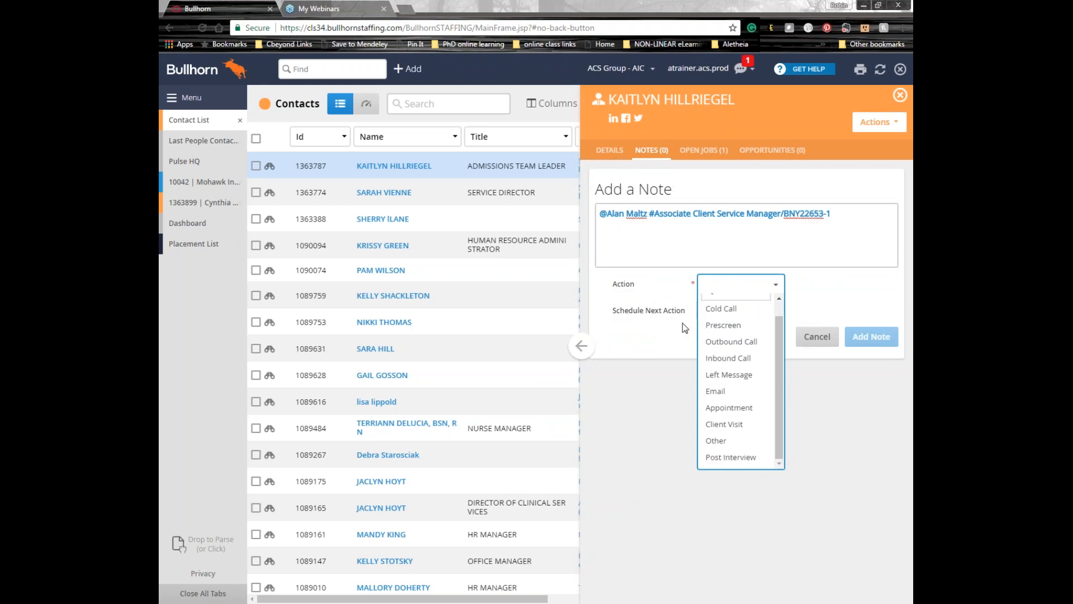
{"action": "left_click", "coordinate": [652, 274]}
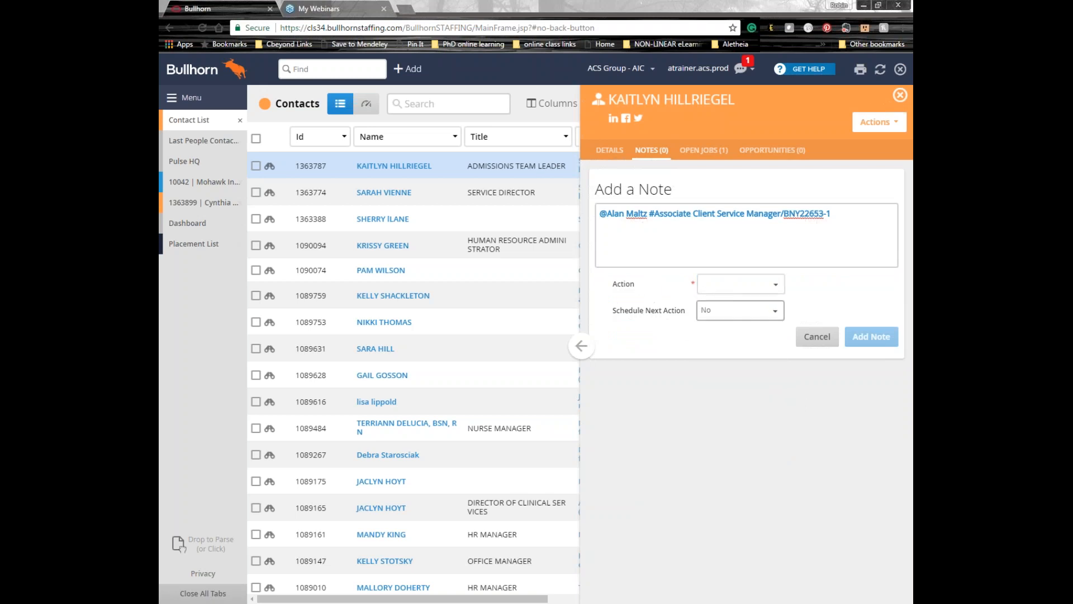
{"action": "left_click", "coordinate": [734, 317]}
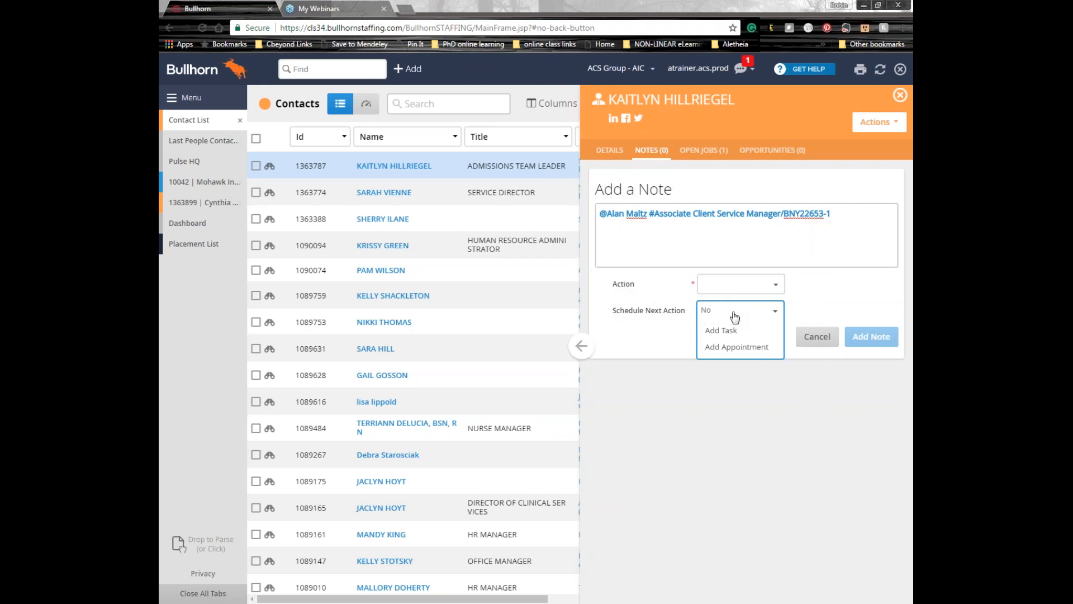
{"action": "left_click", "coordinate": [747, 236]}
{"action": "left_click", "coordinate": [900, 95]}
Filter the contact list's users to My Contacts and save the filter
{"action": "left_click", "coordinate": [626, 103]}
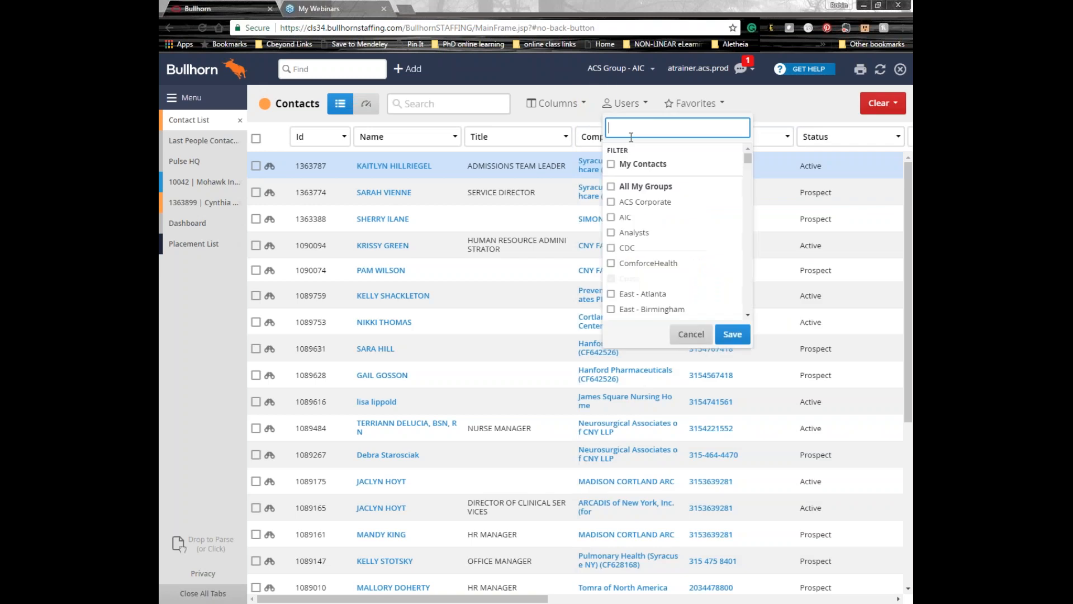
{"action": "left_click", "coordinate": [618, 165]}
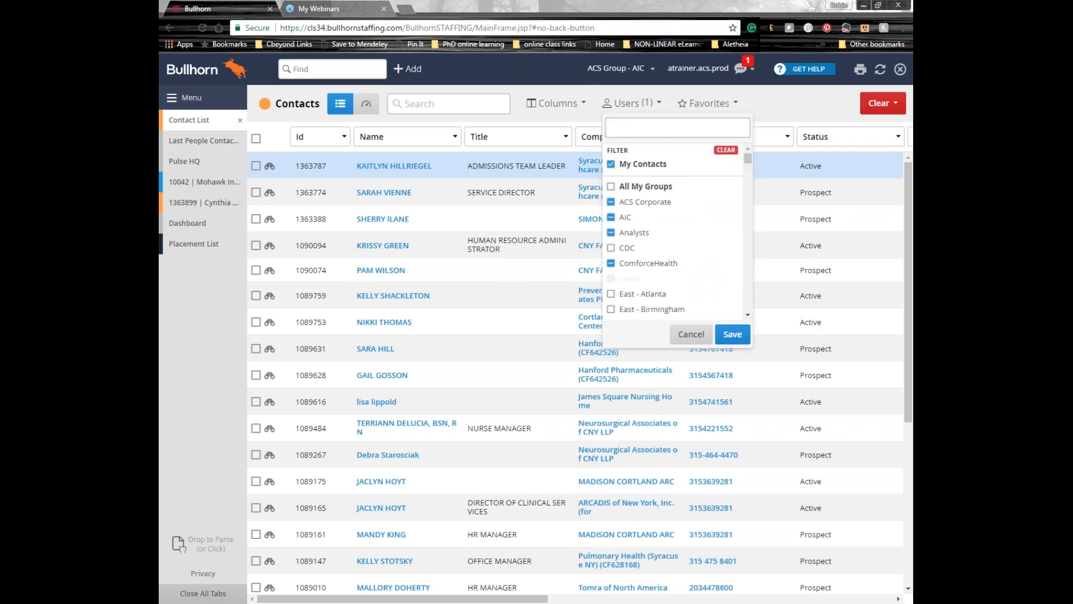
{"action": "left_click", "coordinate": [721, 334]}
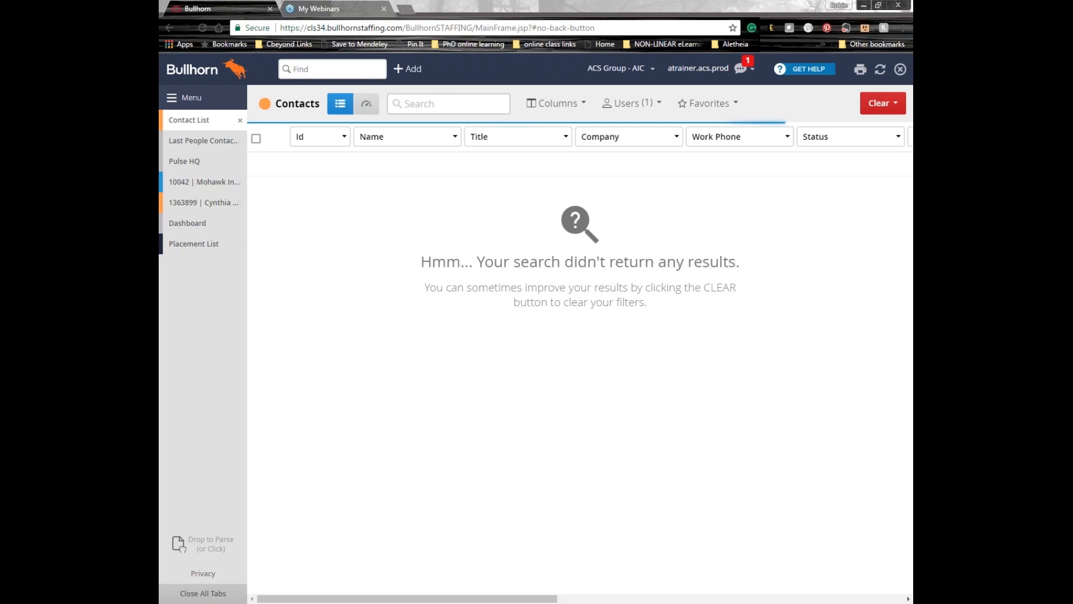
Open the Candidates list and save its user filter with My Candidates added to the existing selection
{"action": "left_click", "coordinate": [195, 100]}
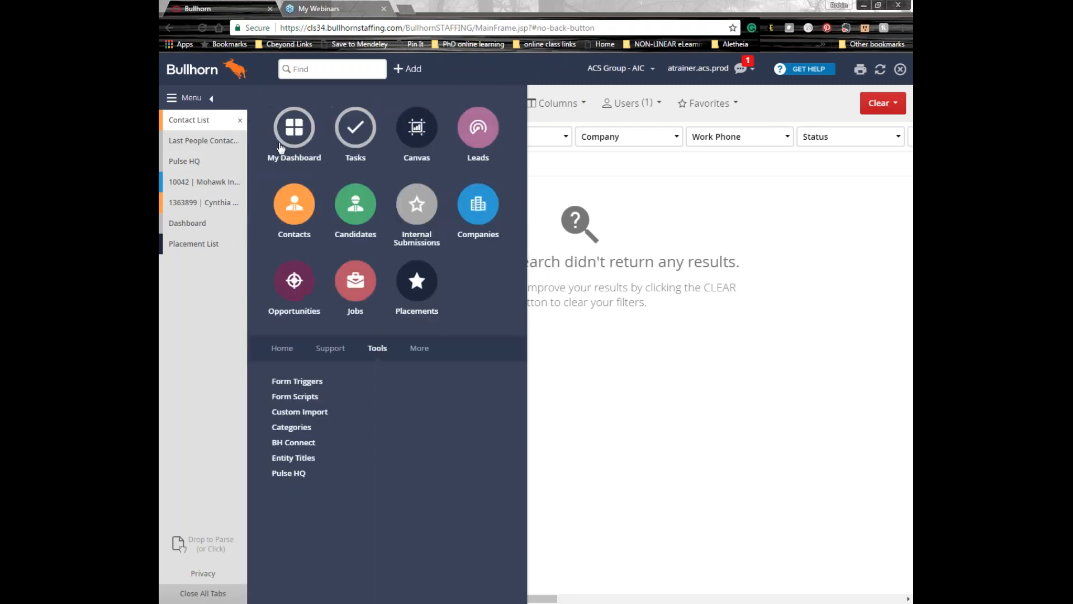
{"action": "left_click", "coordinate": [356, 204]}
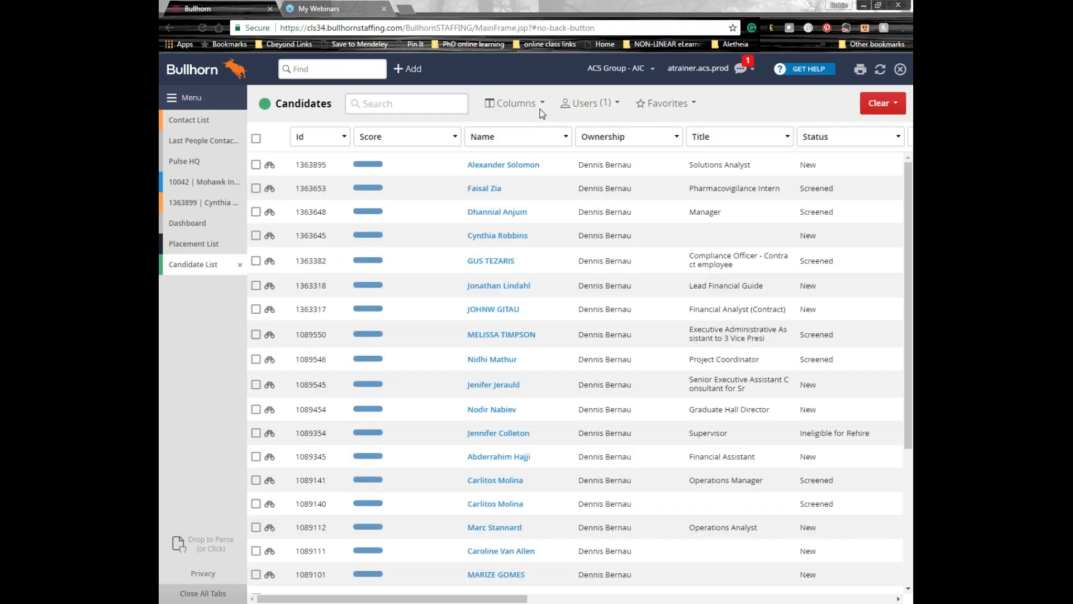
{"action": "left_click", "coordinate": [590, 103]}
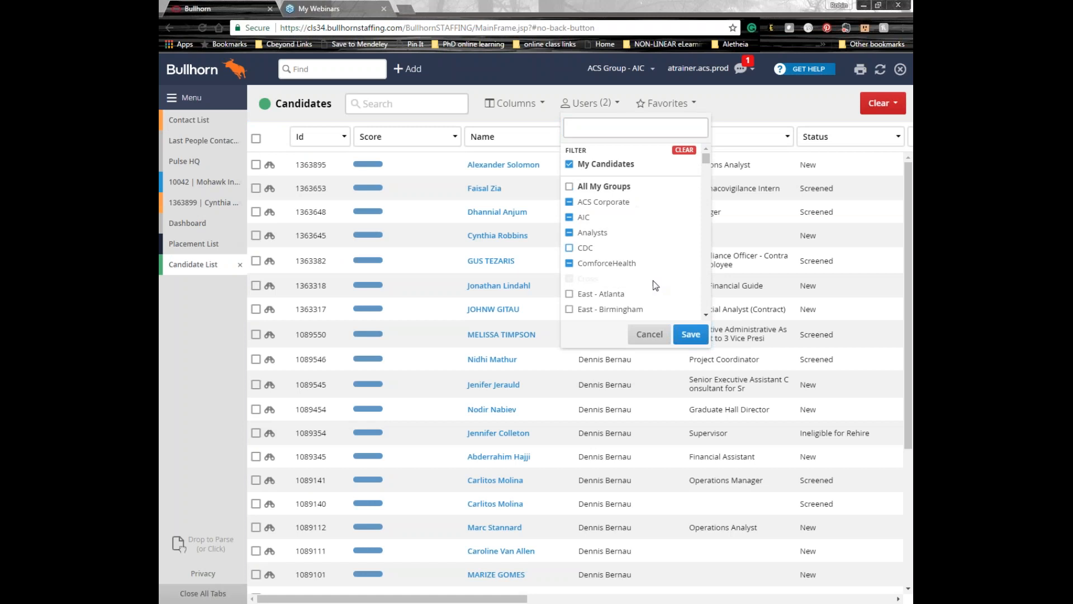
{"action": "left_click", "coordinate": [691, 334]}
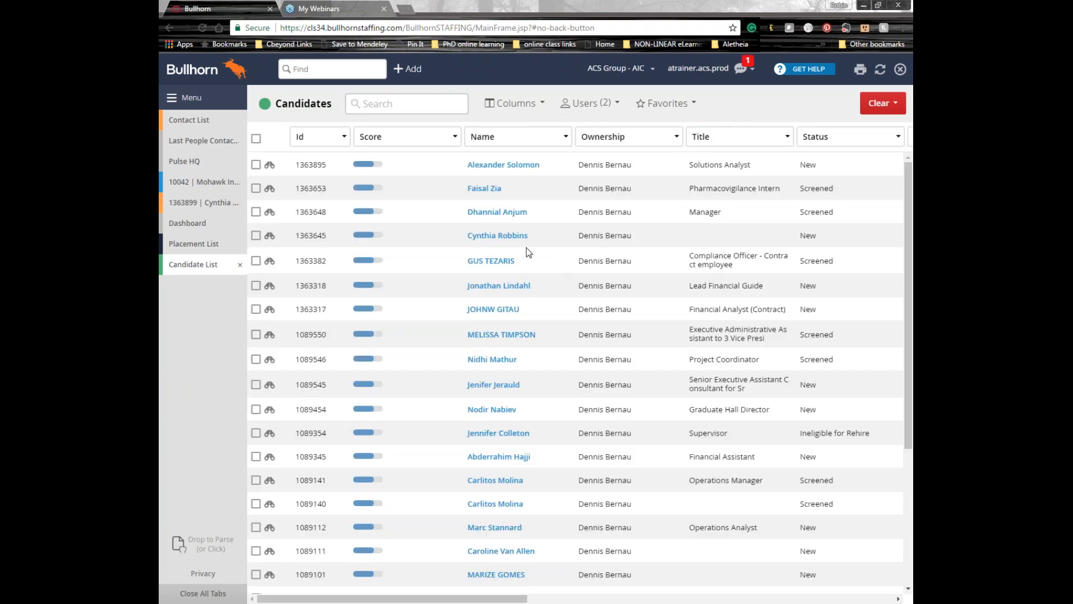
Clear the candidate user filter, save it with only My Candidates selected, and preview the first candidate's notes
{"action": "left_click", "coordinate": [591, 103]}
{"action": "left_click", "coordinate": [683, 150]}
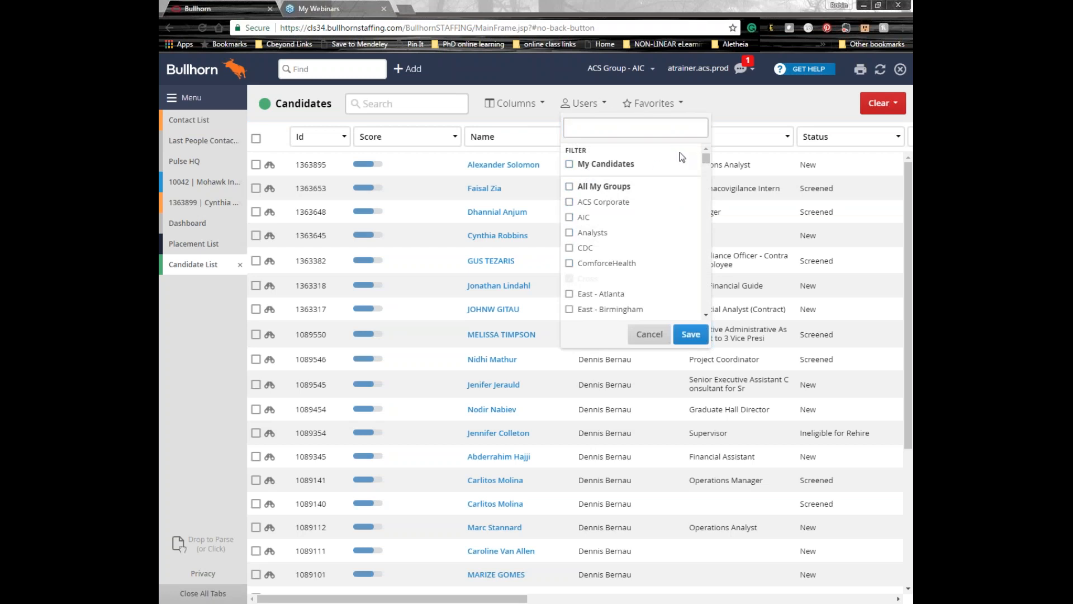
{"action": "left_click", "coordinate": [569, 164]}
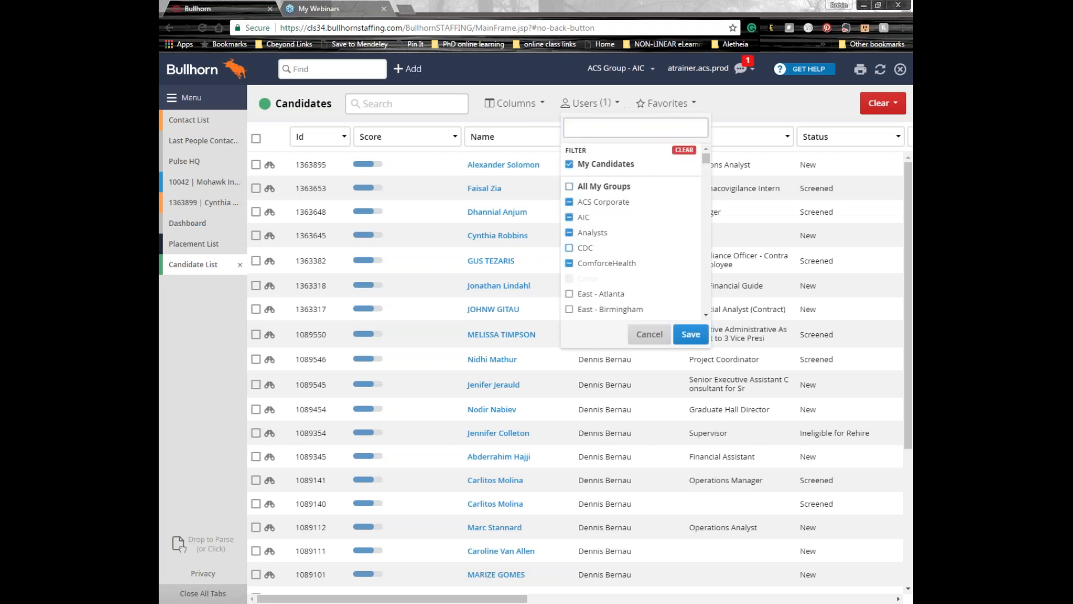
{"action": "left_click", "coordinate": [691, 333]}
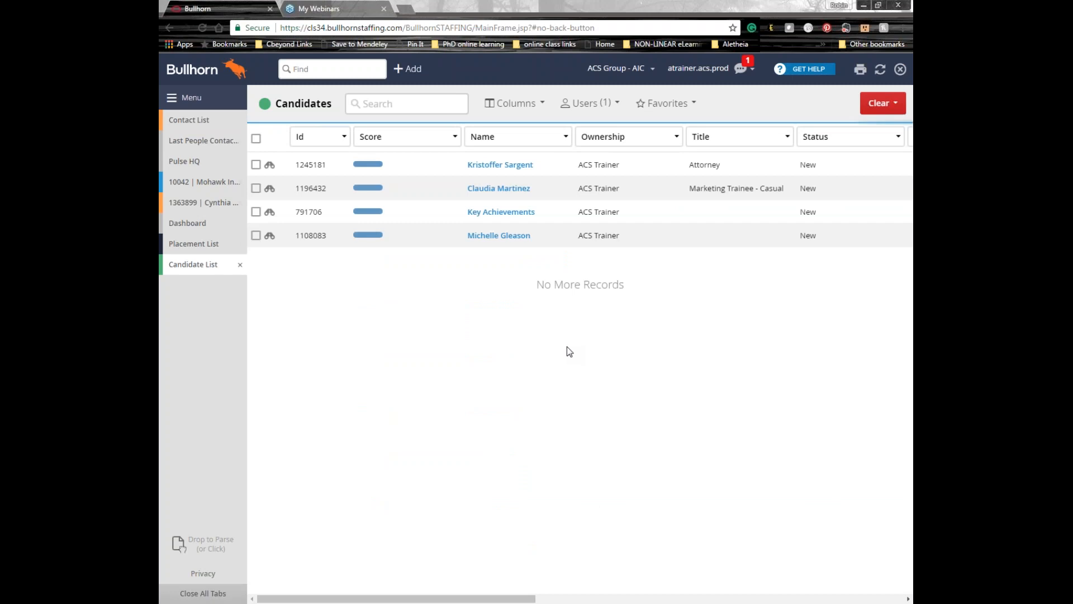
{"action": "left_click", "coordinate": [271, 169]}
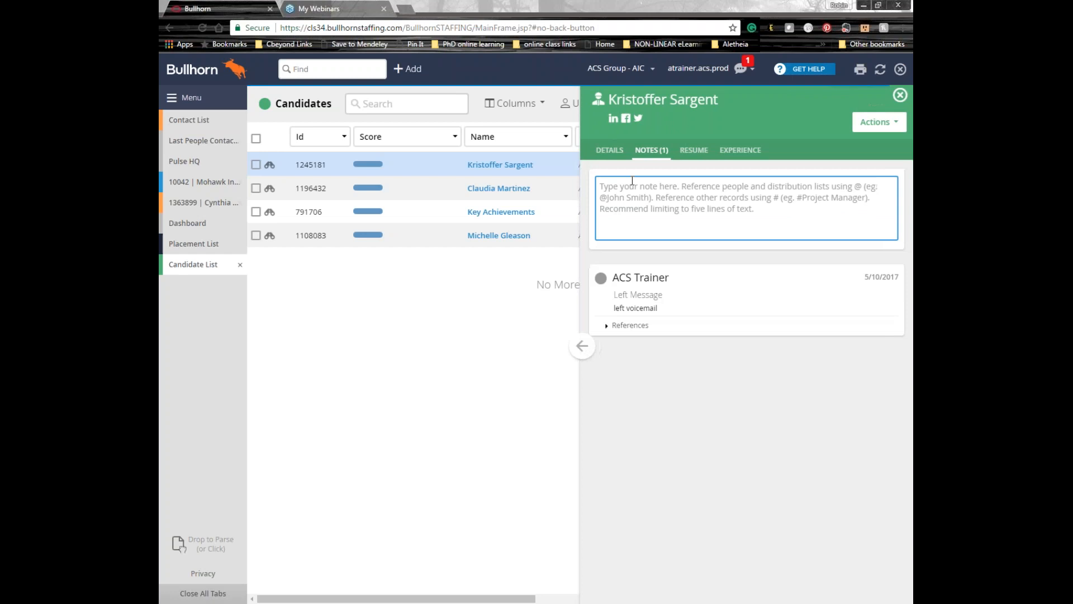
Add the note "notes" to the previewed candidate with action Left Message and Add Task as the scheduled next action
{"action": "type", "text": "notes"}
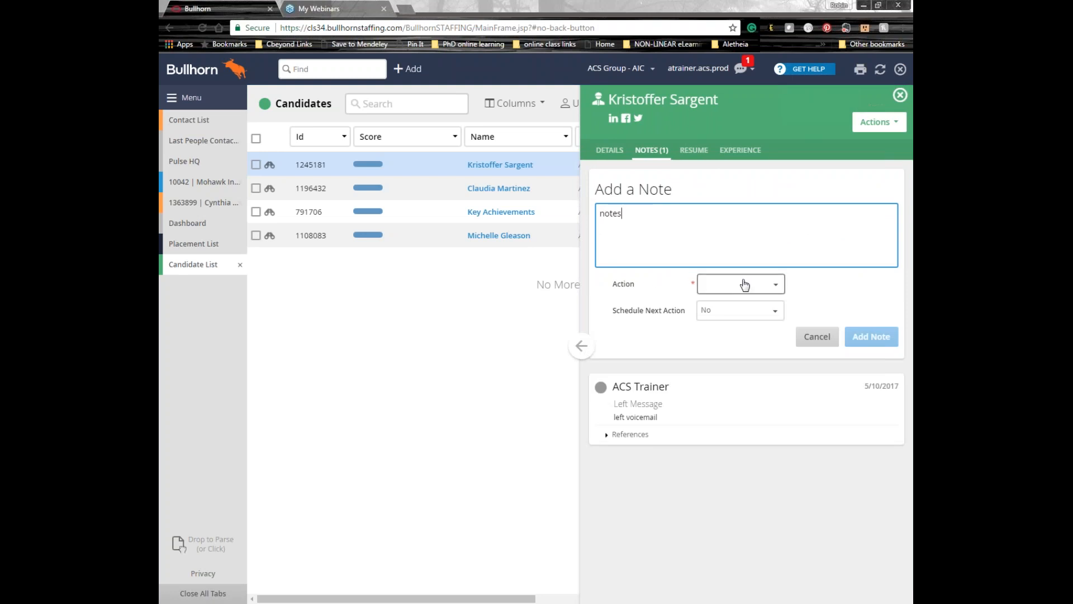
{"action": "left_click", "coordinate": [745, 286]}
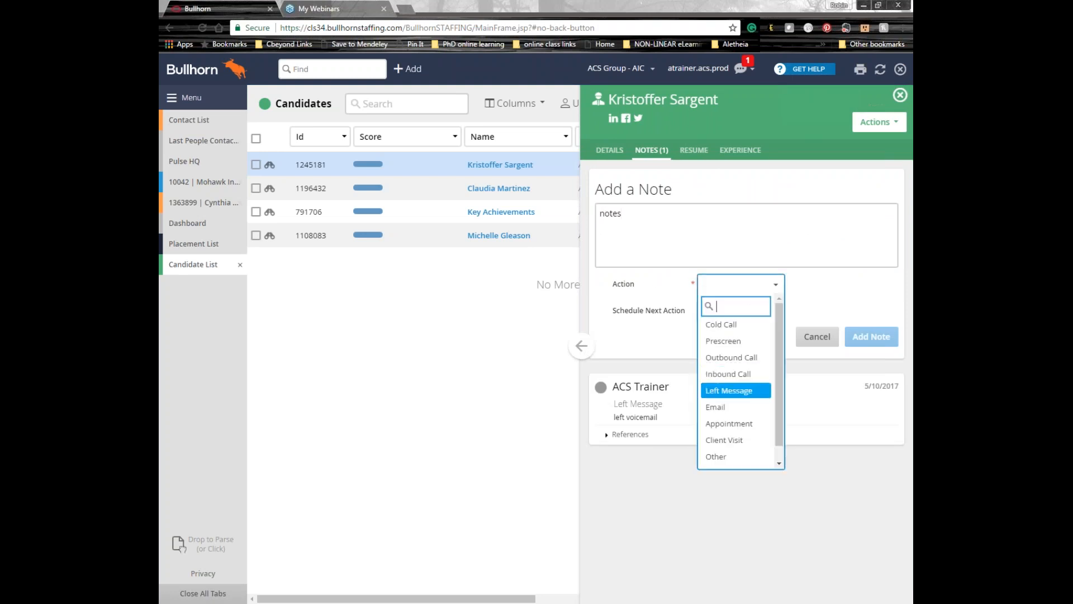
{"action": "left_click", "coordinate": [727, 391]}
{"action": "left_click", "coordinate": [738, 311]}
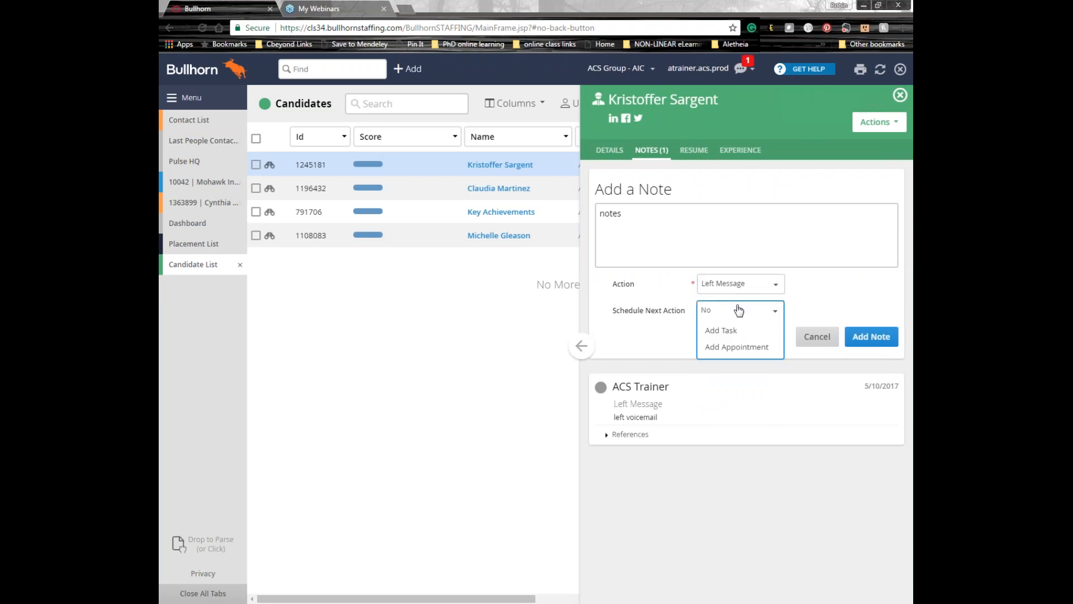
{"action": "left_click", "coordinate": [721, 332]}
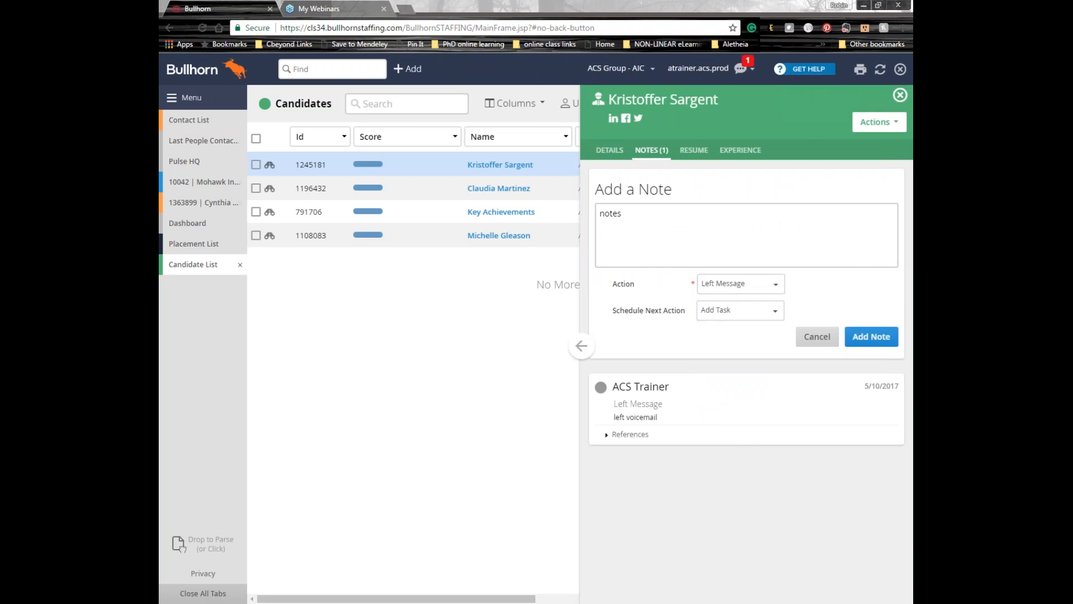
{"action": "left_click", "coordinate": [866, 338]}
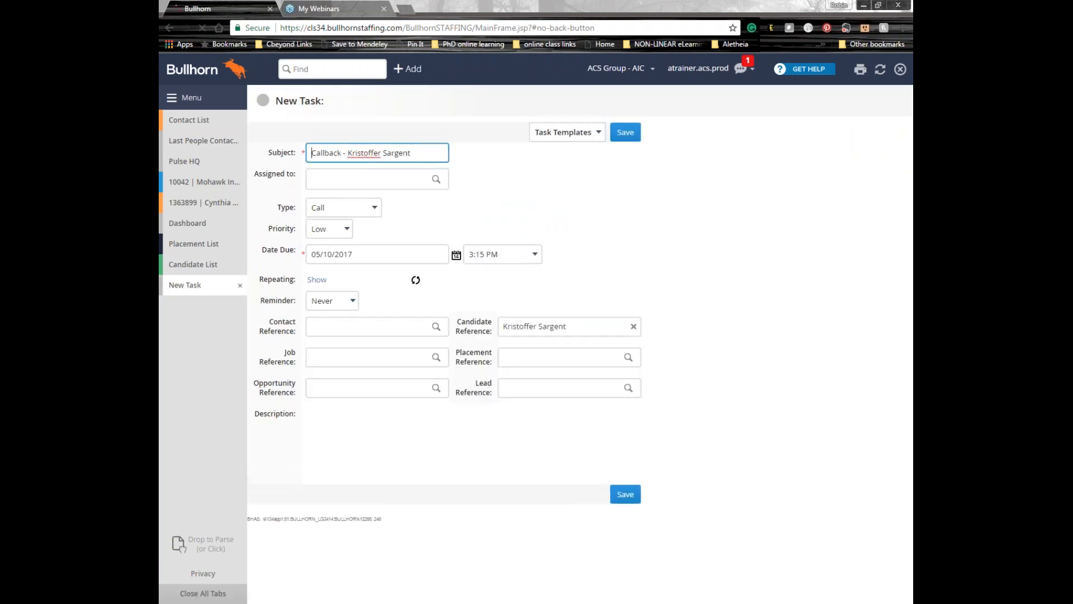
Review the new task's subject wording and its repeating options
{"action": "left_click_drag", "start_coordinate": [340, 155], "coordinate": [313, 151]}
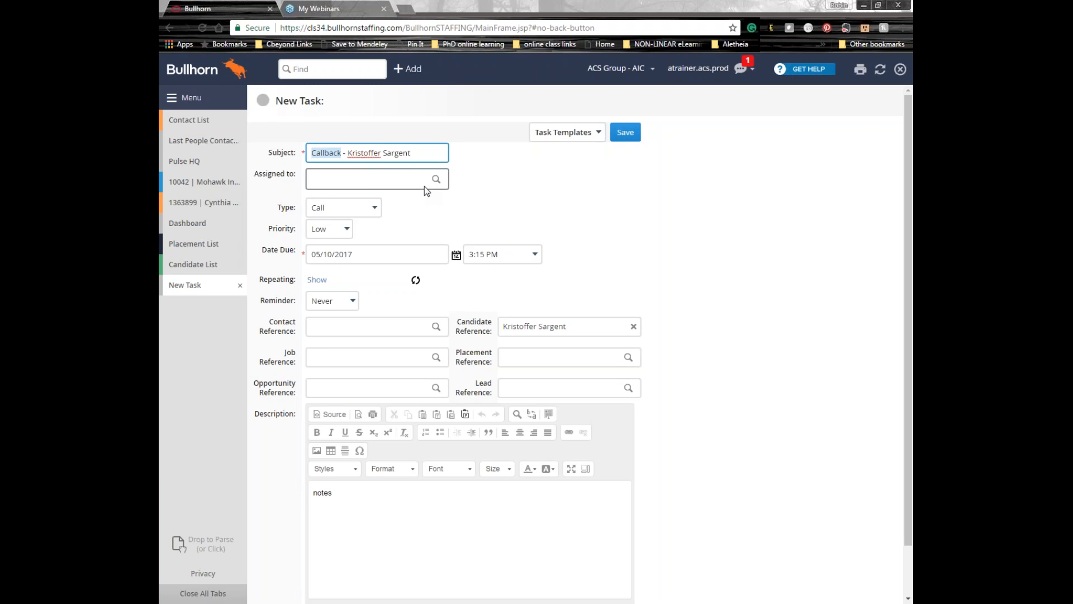
{"action": "left_click", "coordinate": [423, 228]}
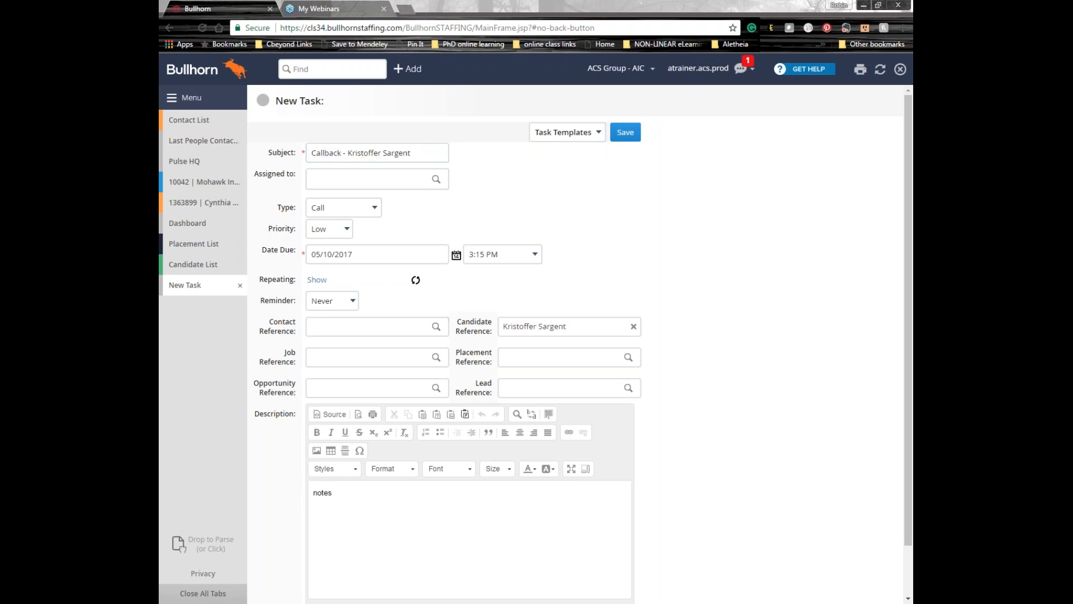
{"action": "left_click", "coordinate": [315, 280]}
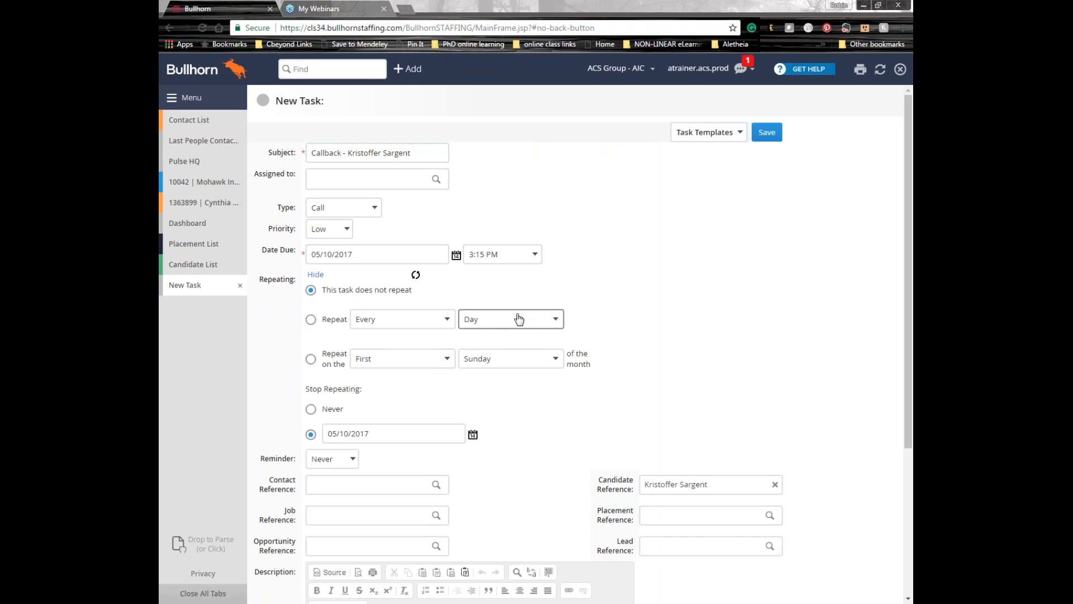
{"action": "left_click", "coordinate": [315, 276]}
{"action": "left_click", "coordinate": [316, 280]}
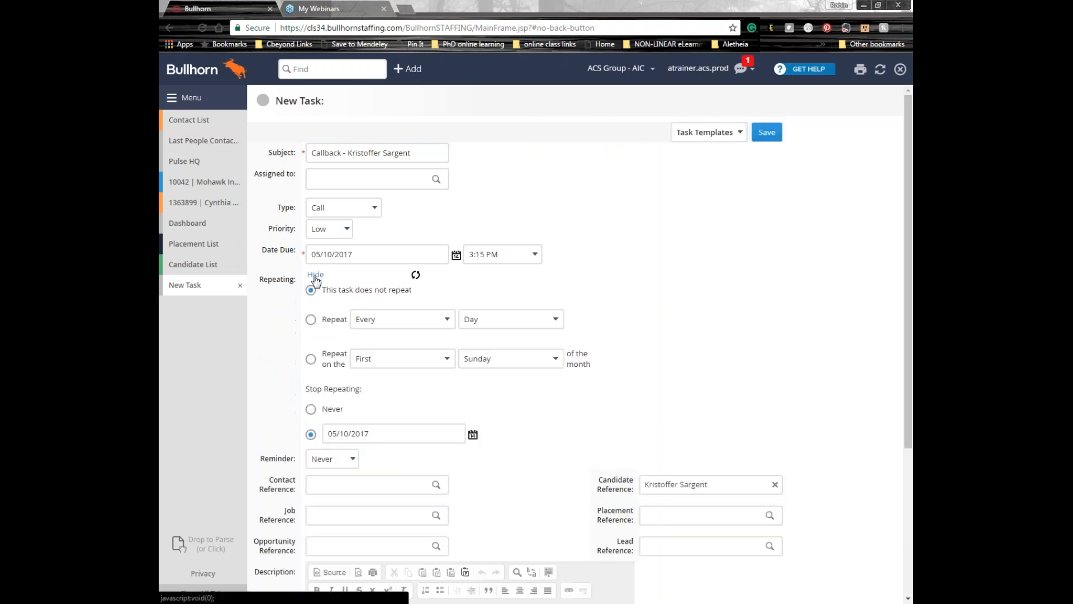
Set the task's reminder to 30 Min and review its reference fields and description text
{"action": "scroll", "coordinate": [447, 341], "scroll_direction": "down", "scroll_amount": 2}
{"action": "left_click", "coordinate": [335, 340]}
{"action": "left_click", "coordinate": [325, 403]}
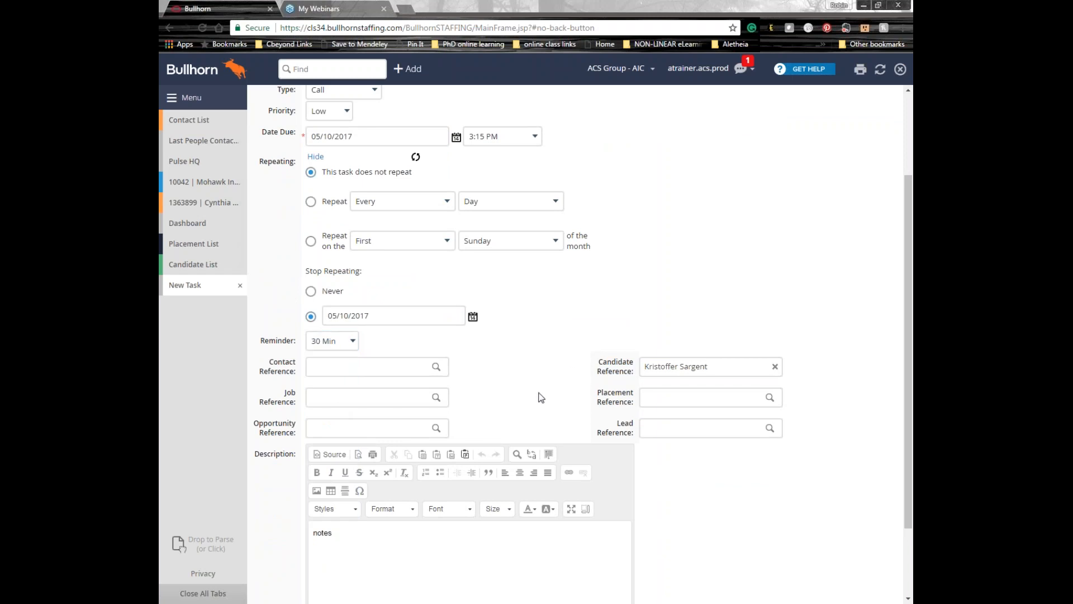
{"action": "scroll", "coordinate": [539, 385], "scroll_direction": "down", "scroll_amount": 2}
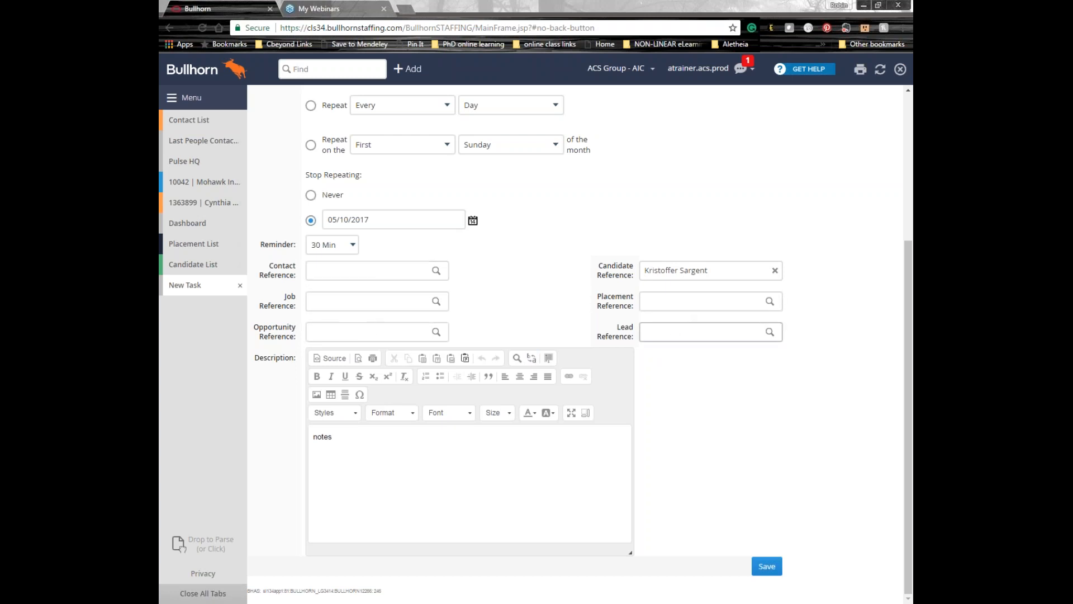
{"action": "left_click", "coordinate": [373, 481]}
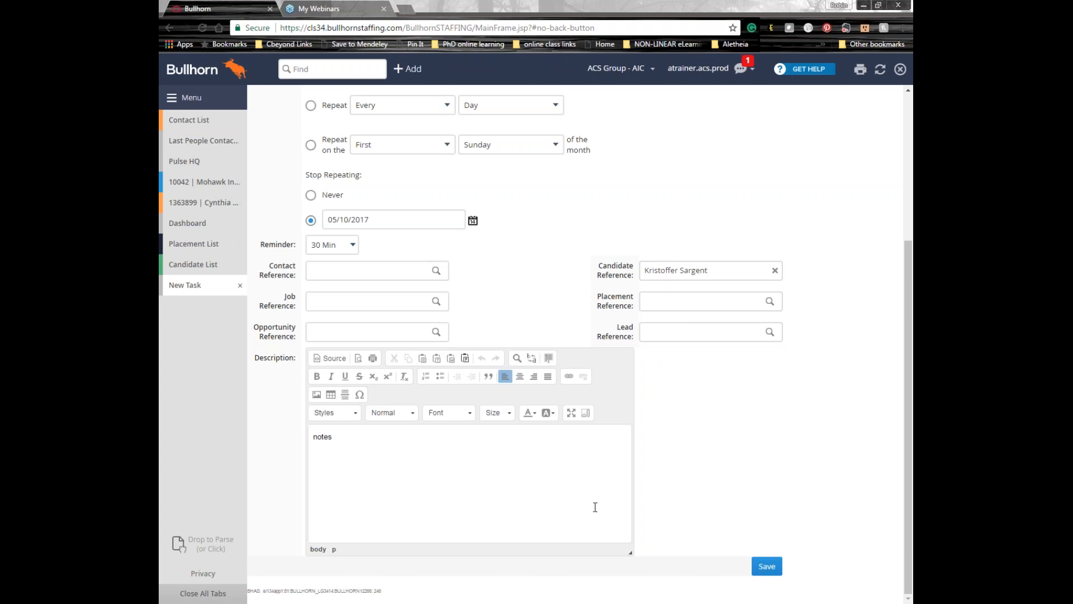
{"action": "left_click_drag", "start_coordinate": [338, 439], "coordinate": [293, 437]}
{"action": "left_click", "coordinate": [699, 514]}
{"action": "scroll", "coordinate": [710, 508], "scroll_direction": "up", "scroll_amount": 3}
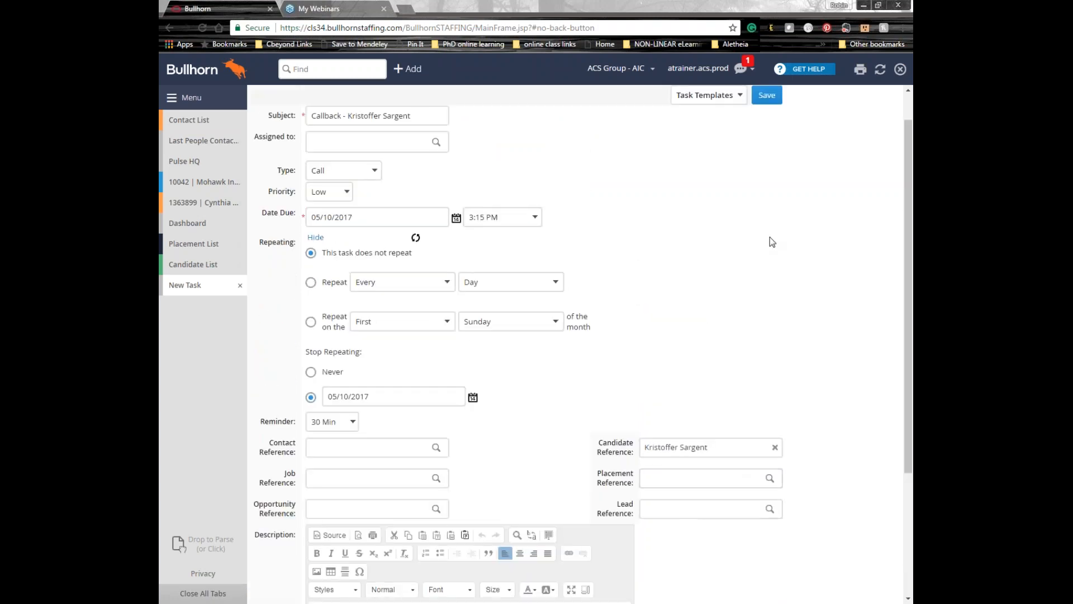
{"action": "scroll", "coordinate": [771, 236], "scroll_direction": "up", "scroll_amount": 1}
Create and save a private task template named "call back" with the message text "call back"
{"action": "left_click", "coordinate": [721, 134]}
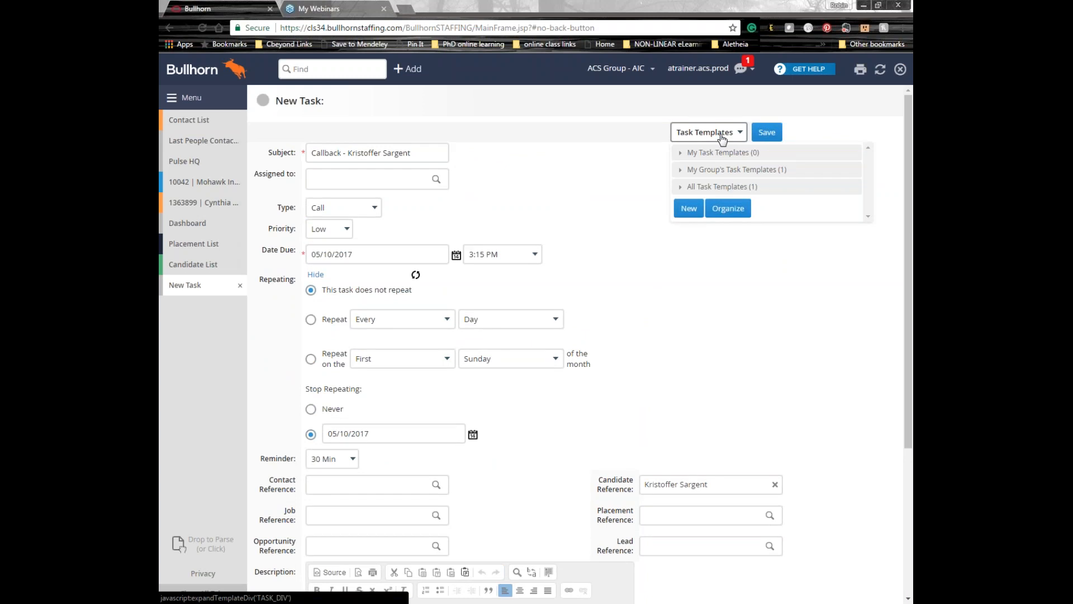
{"action": "left_click", "coordinate": [689, 209]}
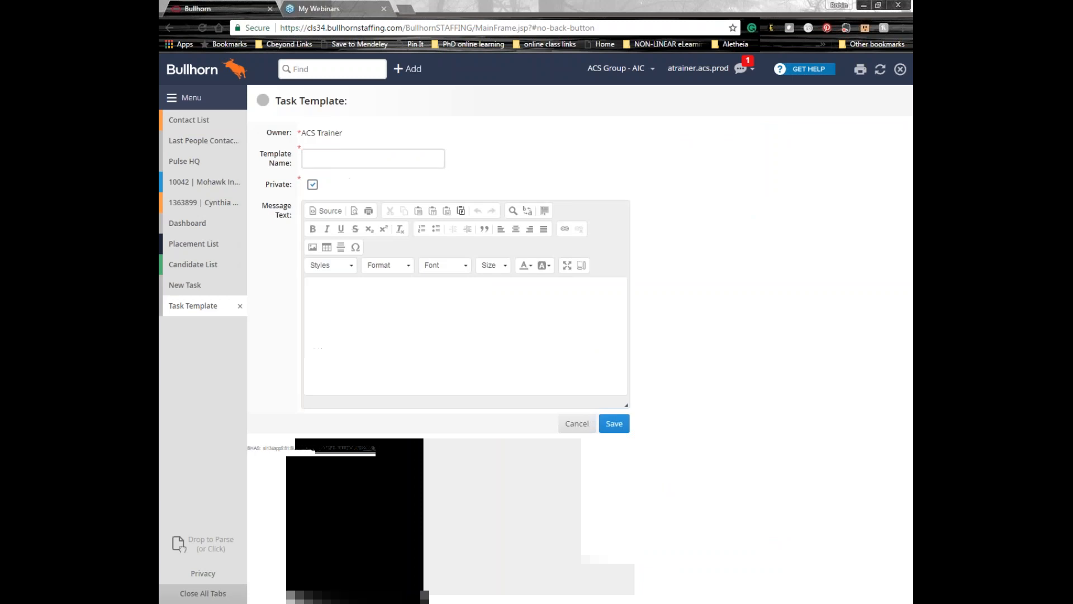
{"action": "left_click", "coordinate": [321, 153]}
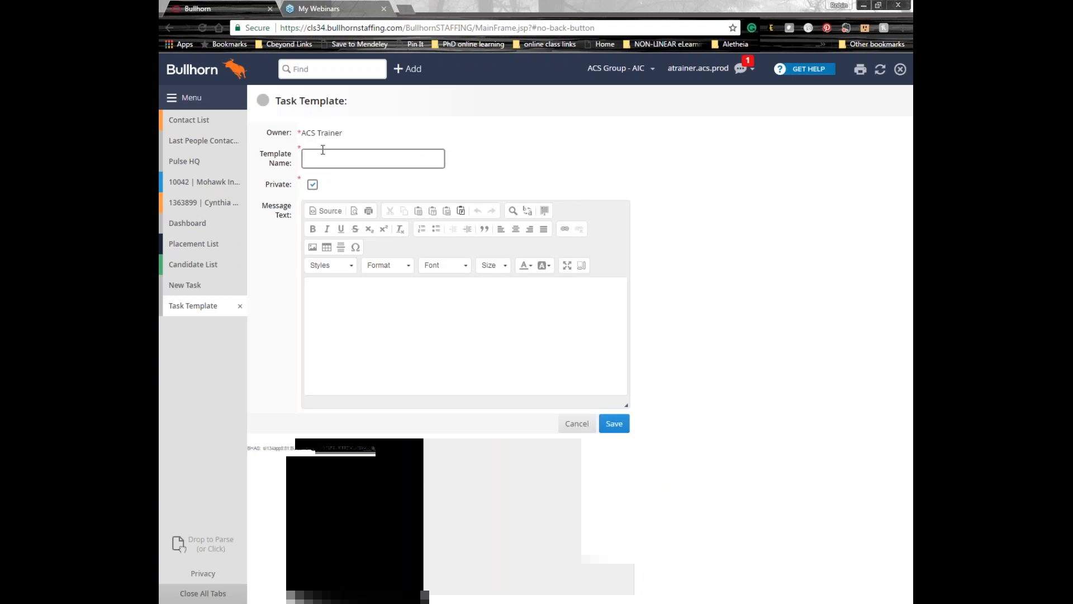
{"action": "type", "text": "call back"}
{"action": "left_click", "coordinate": [393, 321]}
{"action": "type", "text": "call back"}
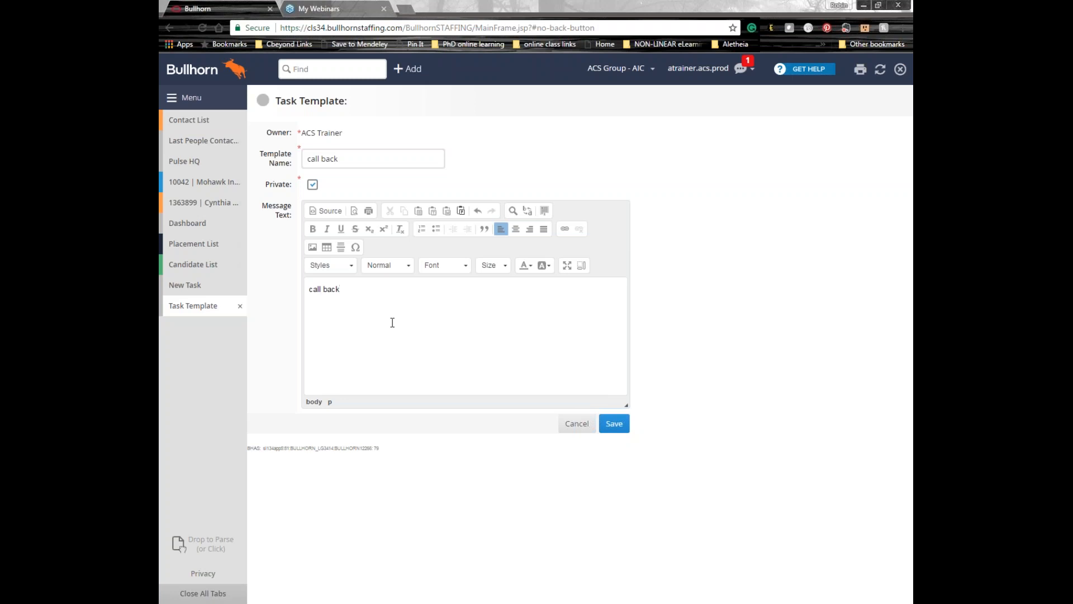
{"action": "left_click", "coordinate": [615, 423]}
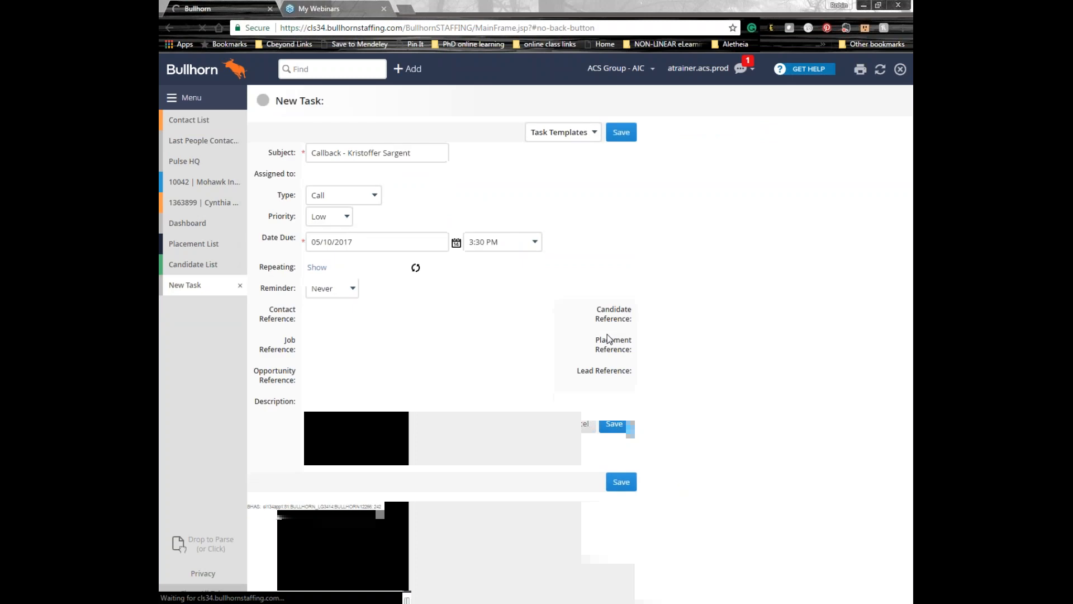
Insert the "call back" template from My Task Templates into the task's description and save the task
{"action": "left_click", "coordinate": [582, 134]}
{"action": "left_click", "coordinate": [540, 153]}
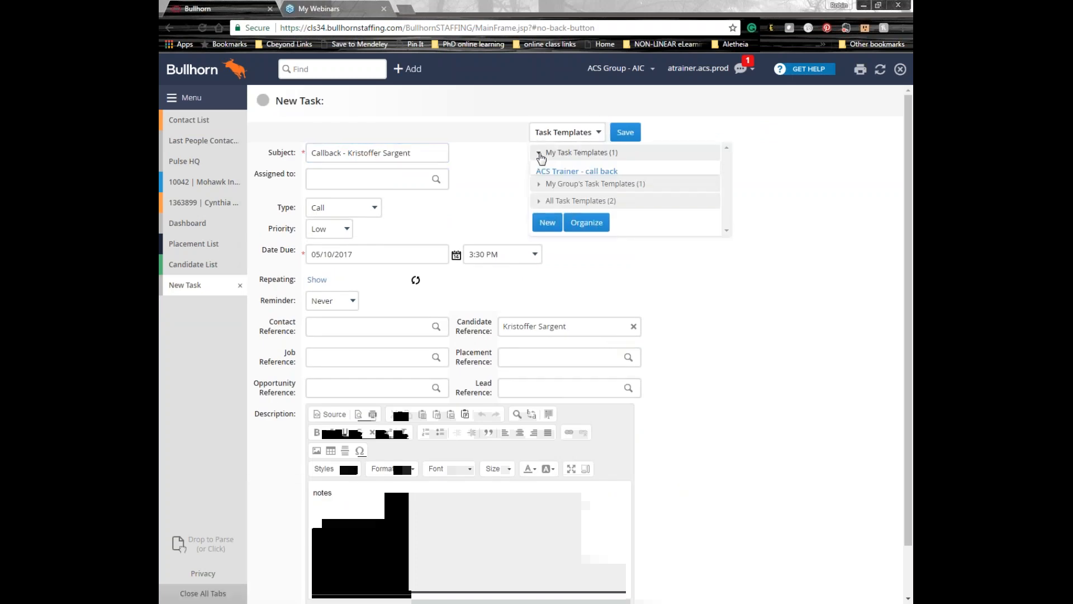
{"action": "left_click", "coordinate": [576, 172]}
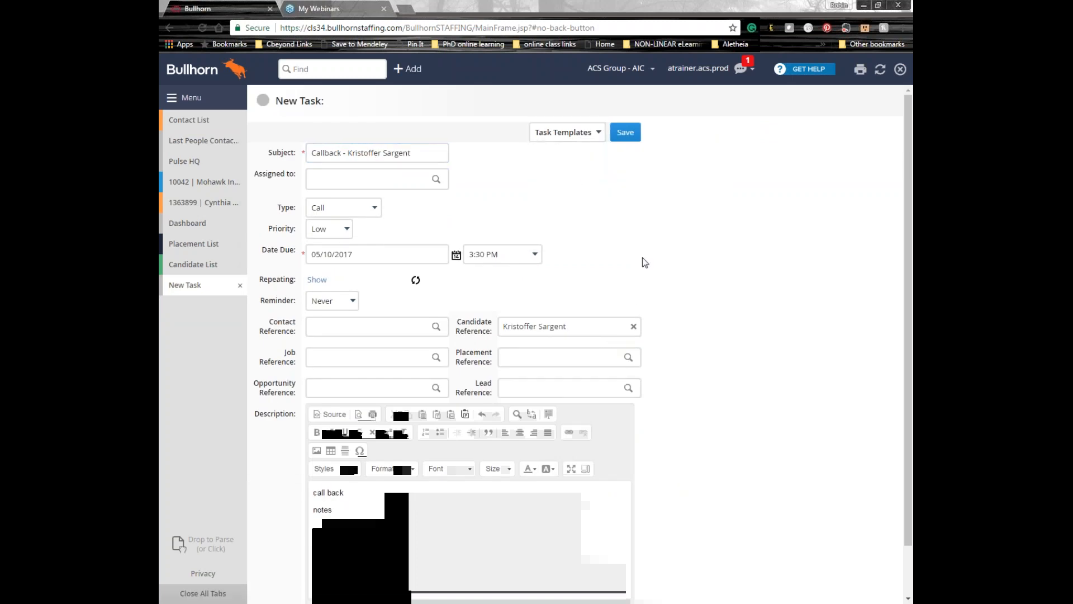
{"action": "left_click_drag", "start_coordinate": [321, 492], "coordinate": [350, 491]}
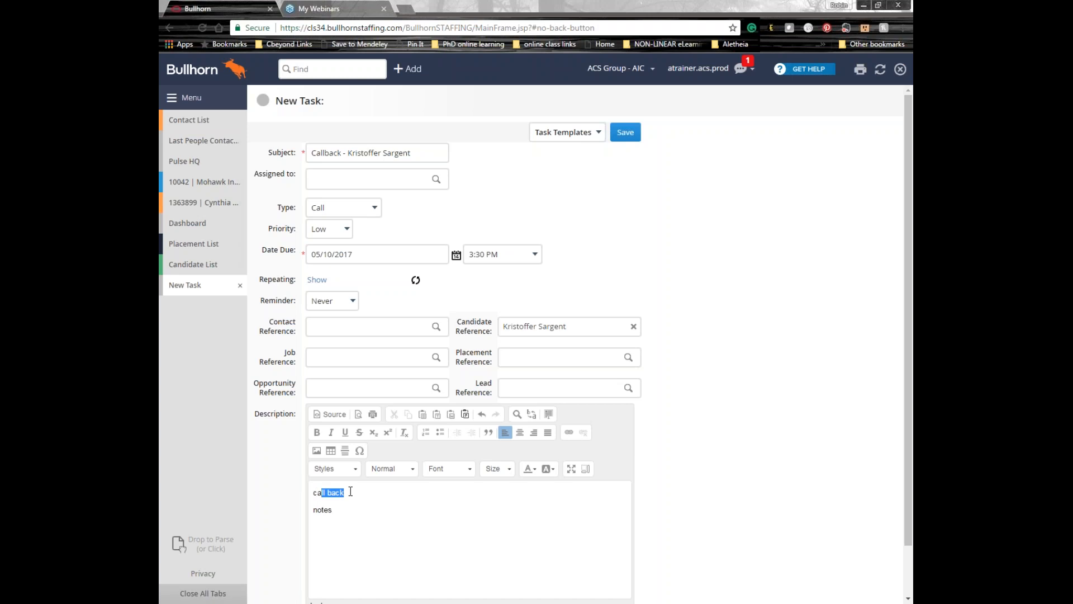
{"action": "left_click", "coordinate": [646, 521]}
{"action": "left_click", "coordinate": [626, 135]}
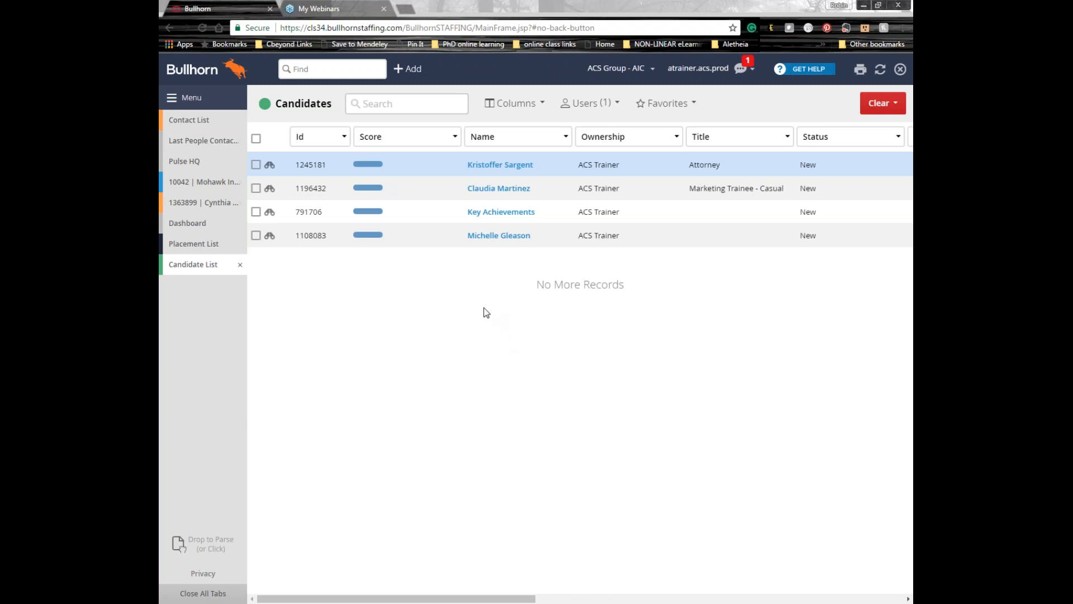
Open the first candidate's full record and start a new note using the "left message" template from My Note Templates
{"action": "left_click", "coordinate": [487, 167]}
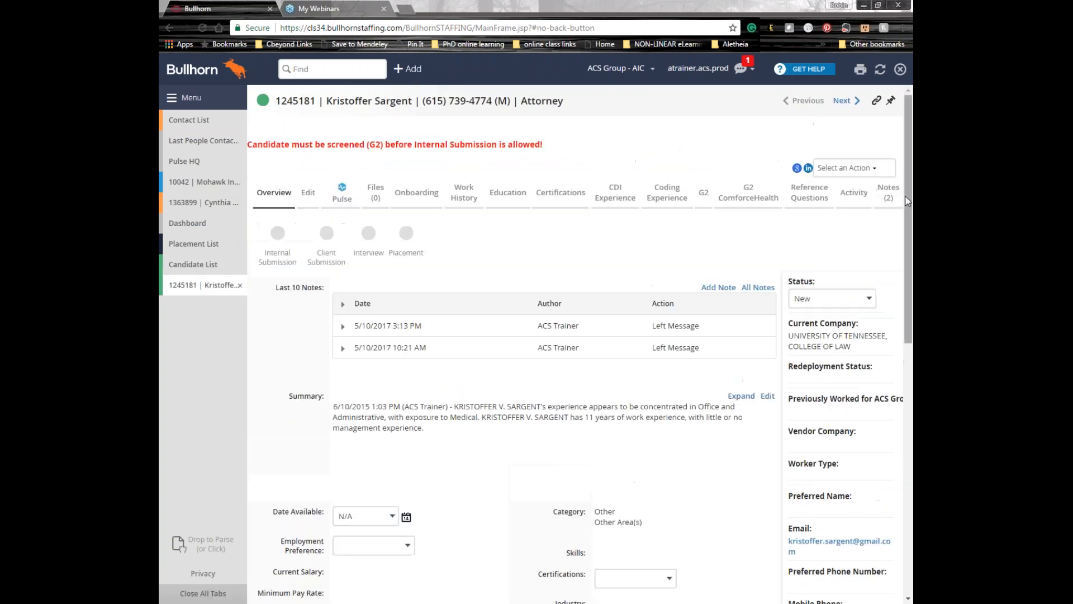
{"action": "left_click", "coordinate": [846, 172]}
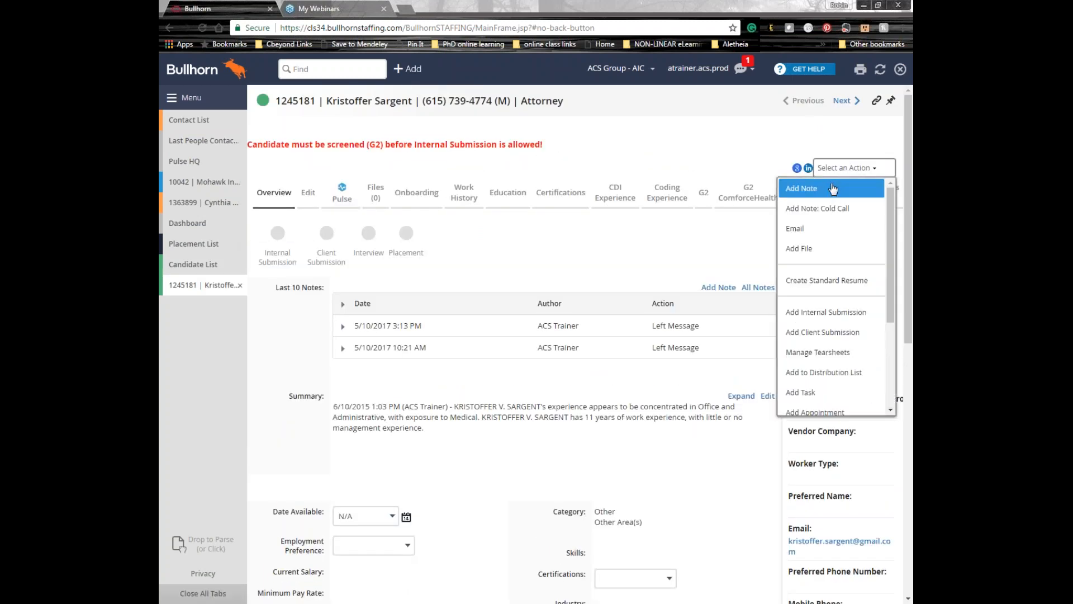
{"action": "left_click", "coordinate": [831, 192]}
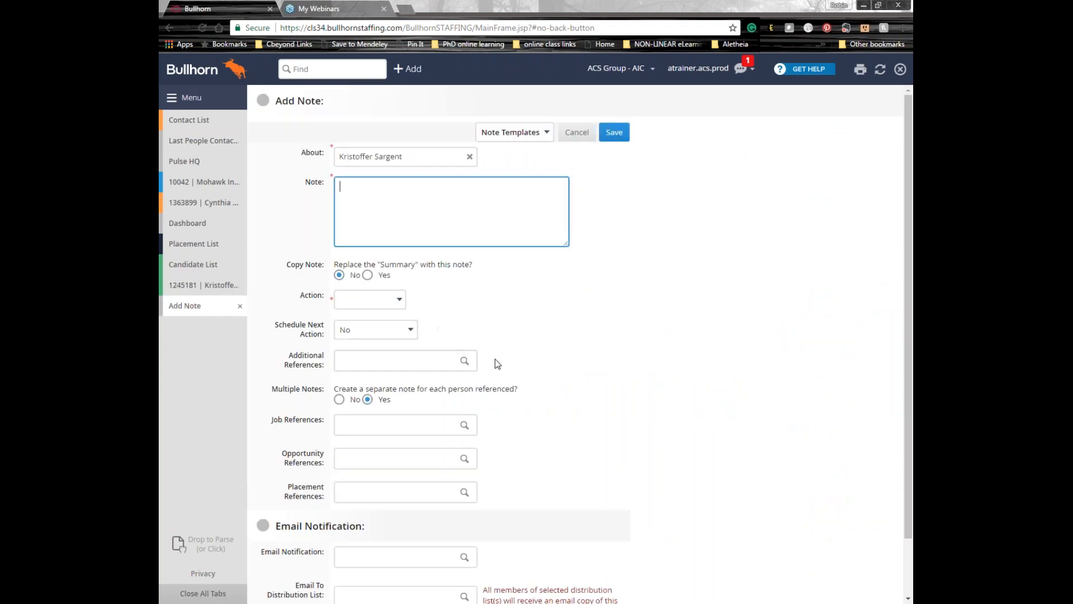
{"action": "left_click", "coordinate": [519, 133]}
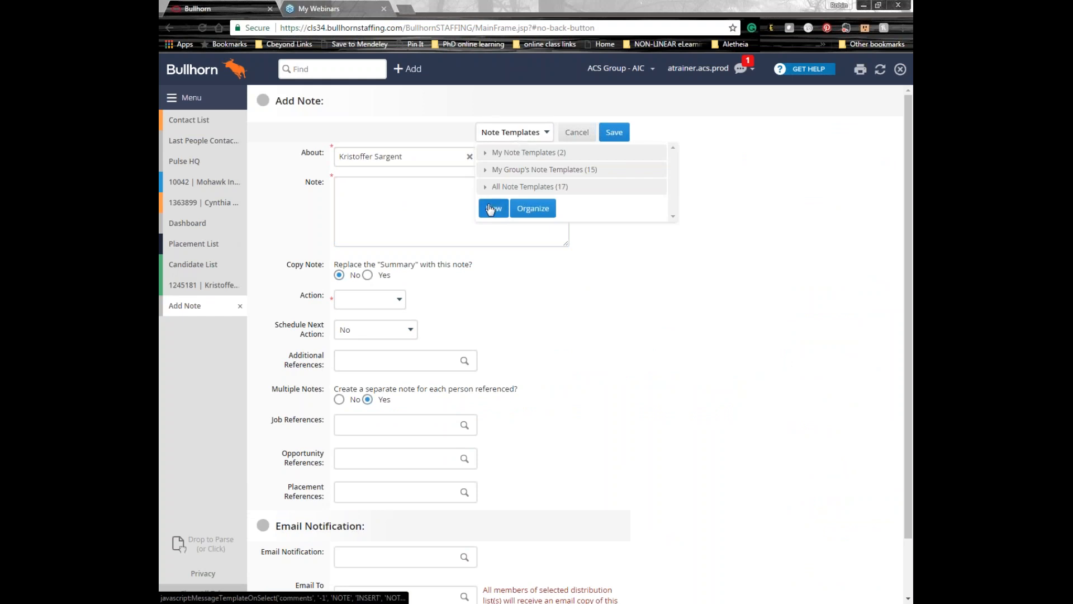
{"action": "left_click", "coordinate": [487, 156]}
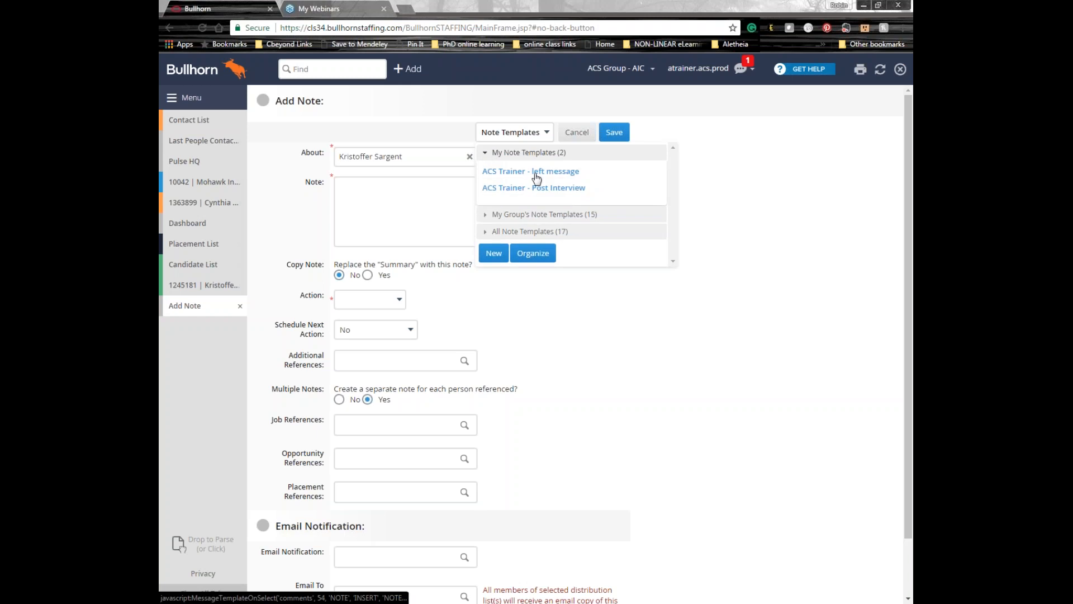
{"action": "left_click", "coordinate": [536, 177]}
Open the new note template form to view its Private option, and return to the candidate's note without creating a template
{"action": "left_click", "coordinate": [512, 132]}
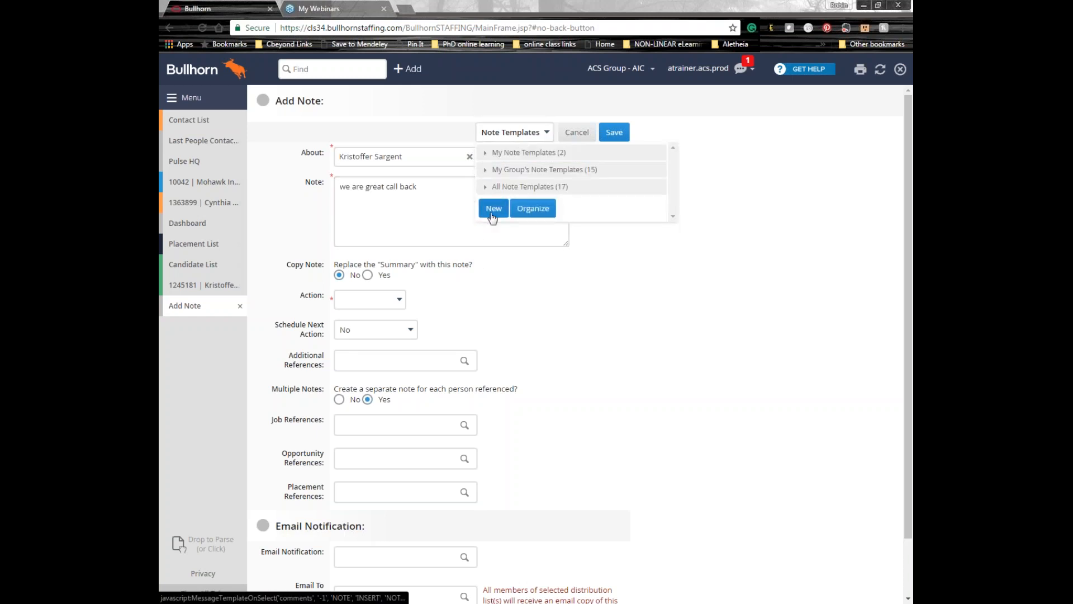
{"action": "left_click", "coordinate": [493, 209]}
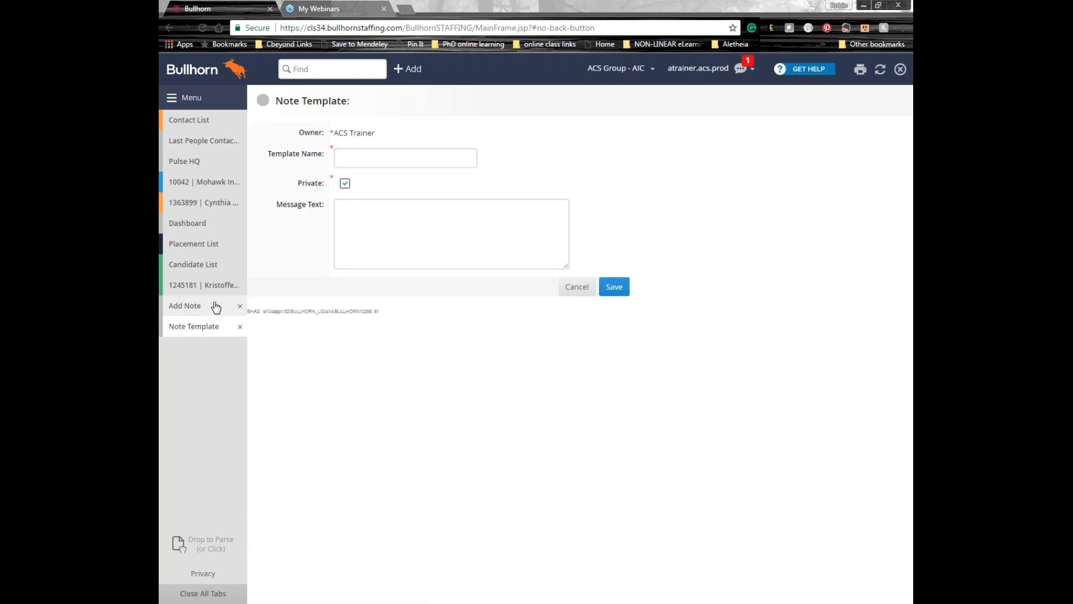
{"action": "left_click", "coordinate": [344, 184]}
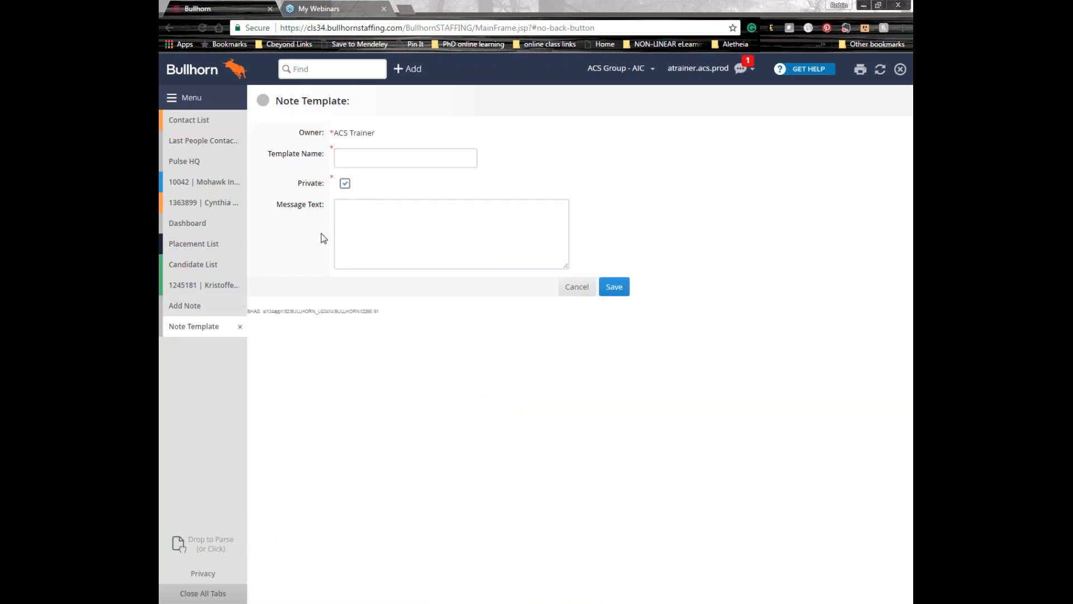
{"action": "left_click", "coordinate": [191, 306]}
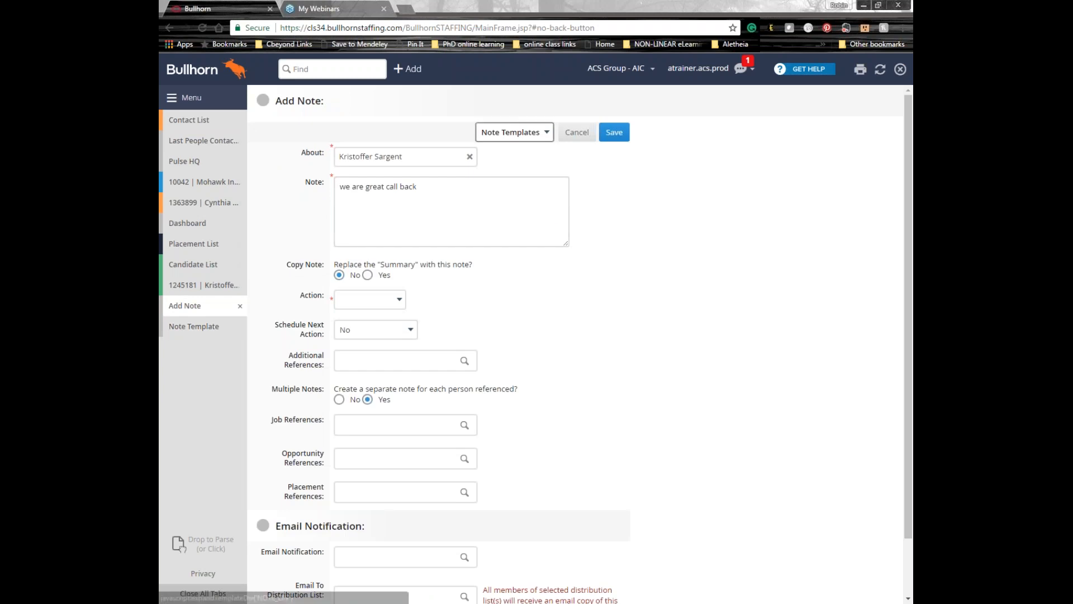
Browse the All Note Templates list from the candidate's note, and collapse it again
{"action": "left_click", "coordinate": [512, 132]}
{"action": "left_click", "coordinate": [493, 187]}
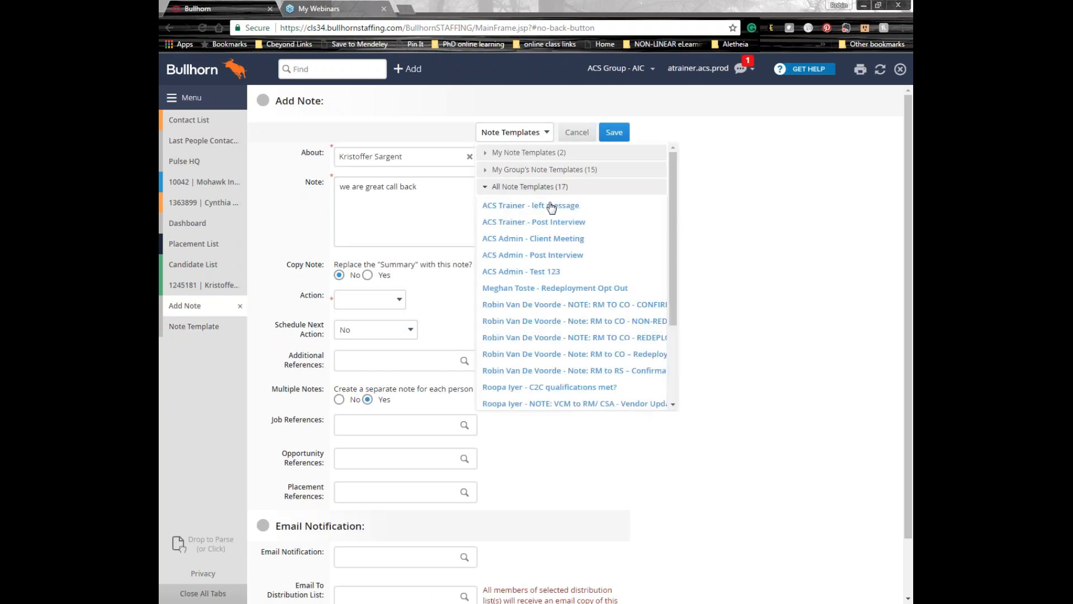
{"action": "scroll", "coordinate": [570, 246], "scroll_direction": "down", "scroll_amount": 5}
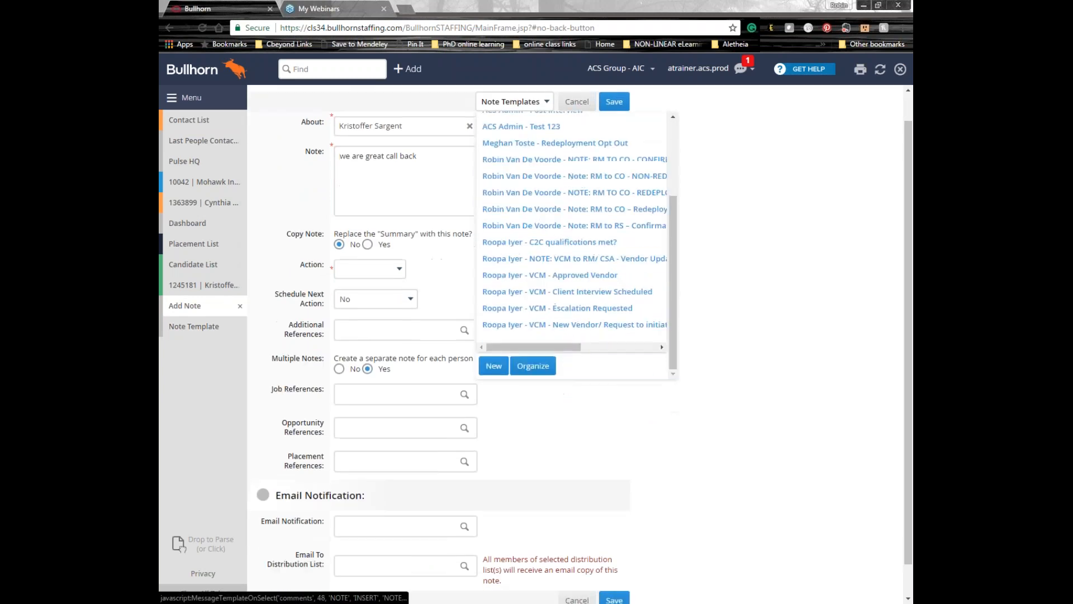
{"action": "scroll", "coordinate": [648, 286], "scroll_direction": "up", "scroll_amount": 5}
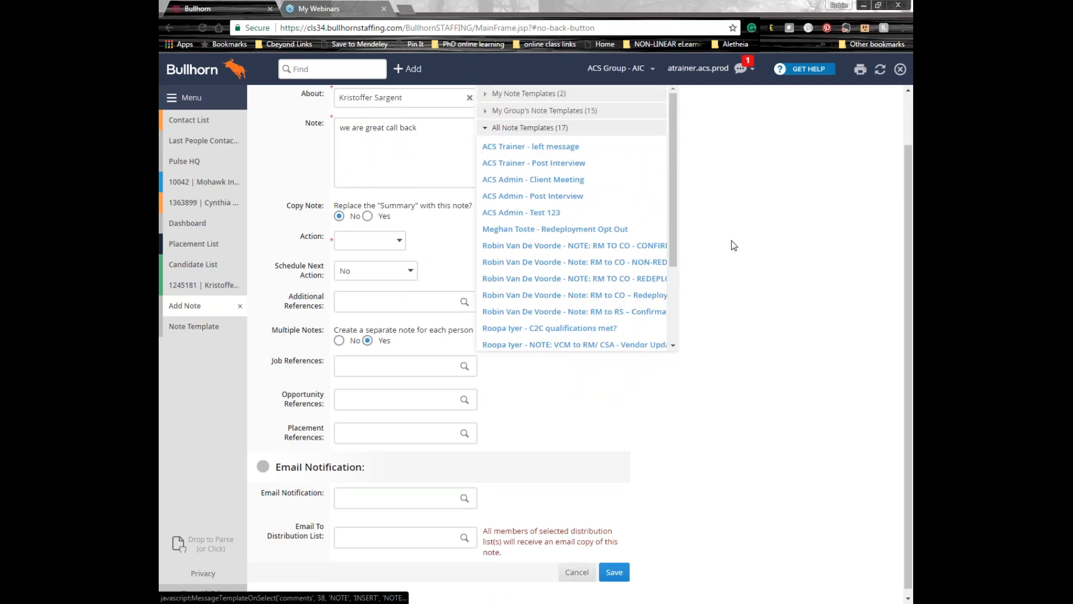
{"action": "left_click", "coordinate": [485, 187]}
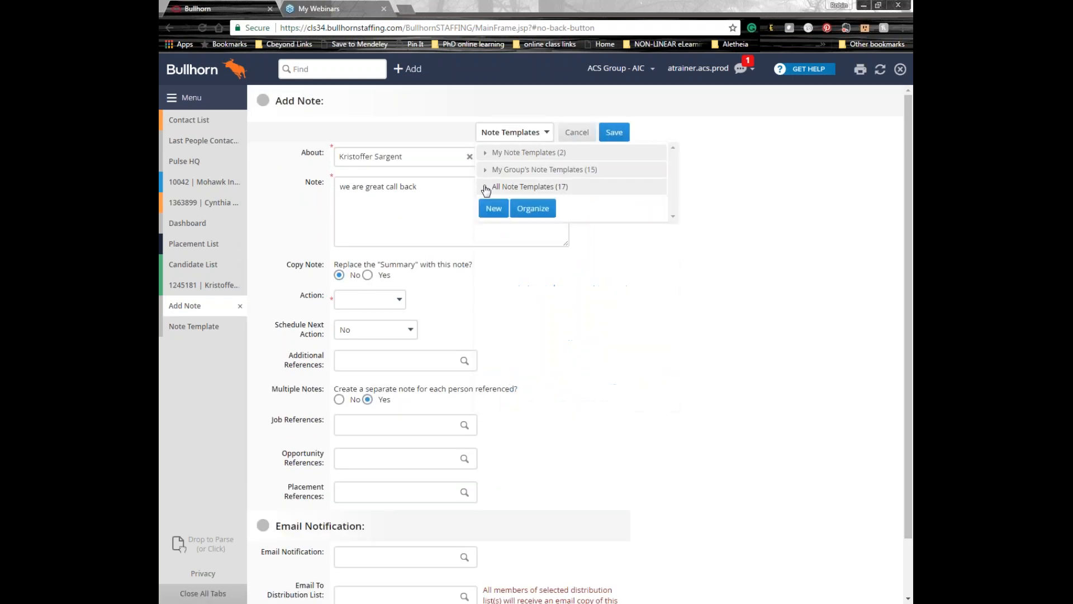
Browse My Group's Note Templates from the candidate's note, and review the rest of the Add Note form
{"action": "left_click", "coordinate": [485, 170]}
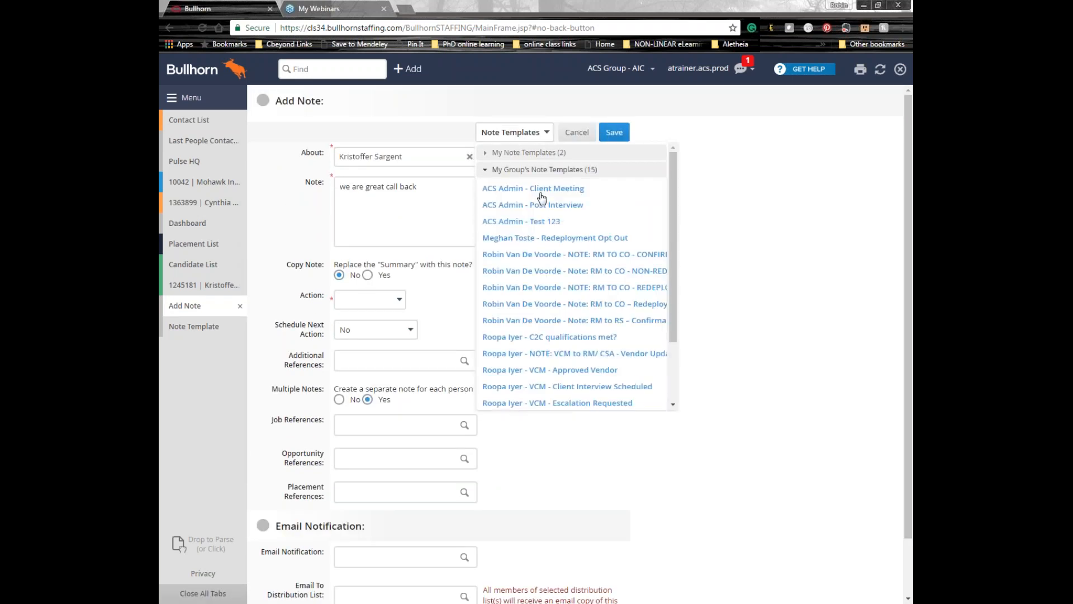
{"action": "scroll", "coordinate": [575, 343], "scroll_direction": "down", "scroll_amount": 4}
{"action": "left_click", "coordinate": [707, 280]}
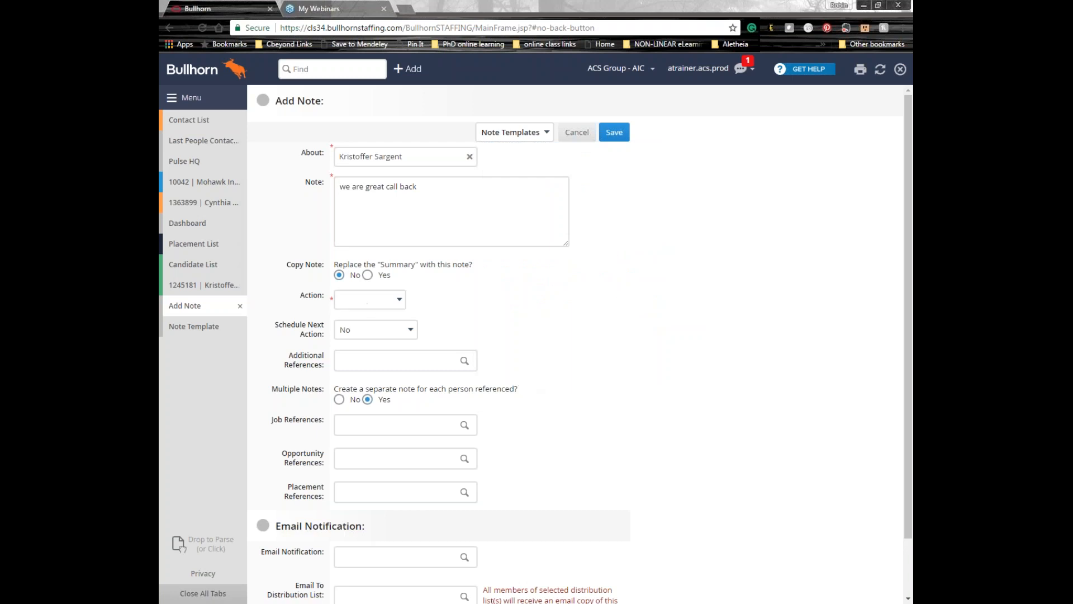
{"action": "scroll", "coordinate": [574, 388], "scroll_direction": "down", "scroll_amount": 2}
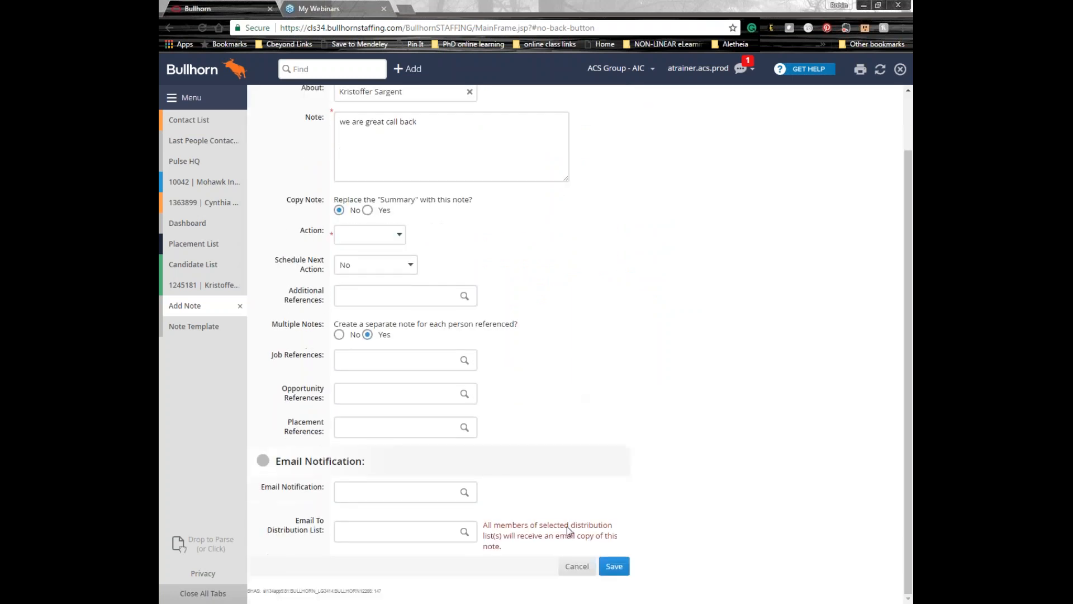
{"action": "scroll", "coordinate": [669, 435], "scroll_direction": "up", "scroll_amount": 2}
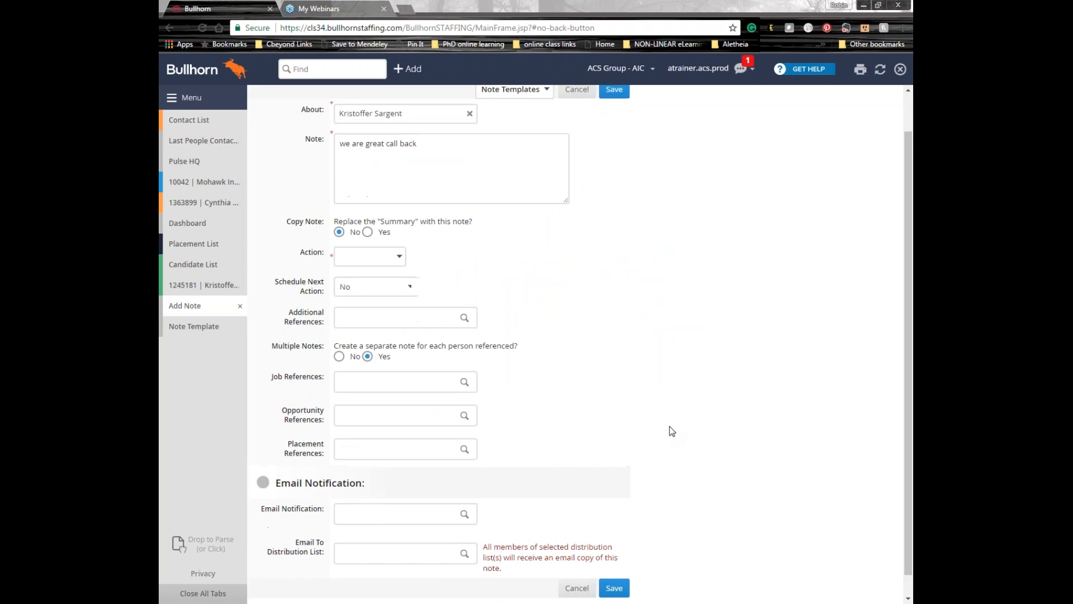
Return to the candidate's record, view its Notes list, and expand the most recent note
{"action": "left_click", "coordinate": [205, 290]}
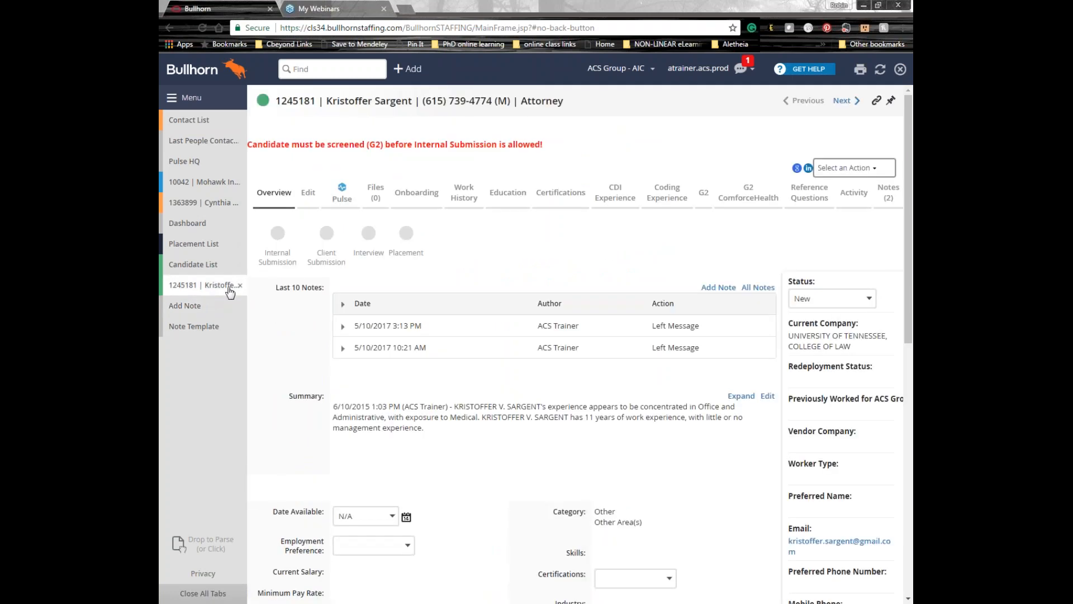
{"action": "left_click", "coordinate": [886, 196]}
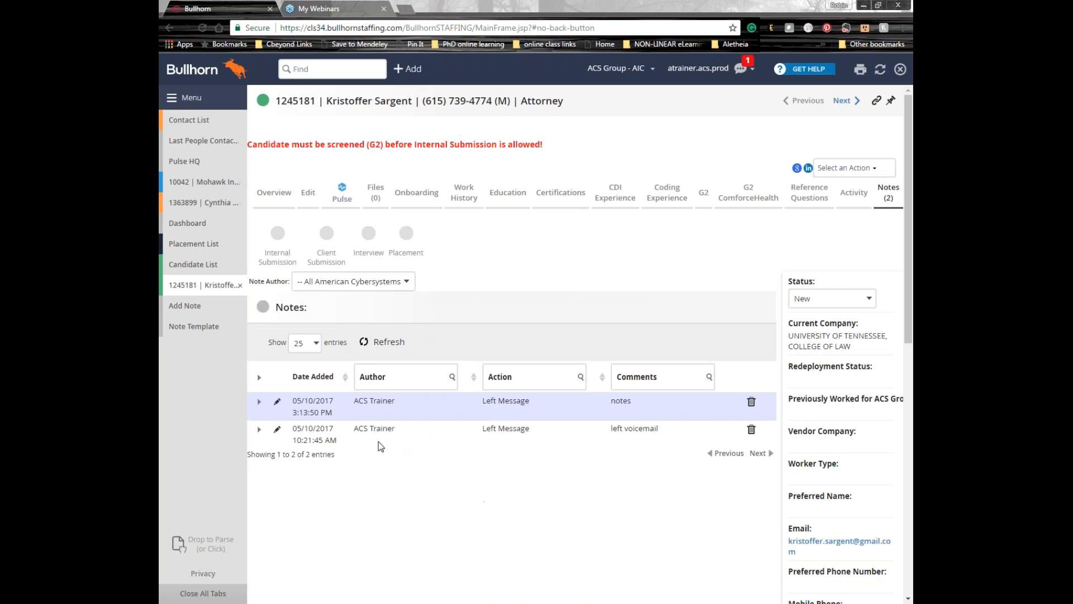
{"action": "left_click", "coordinate": [259, 402]}
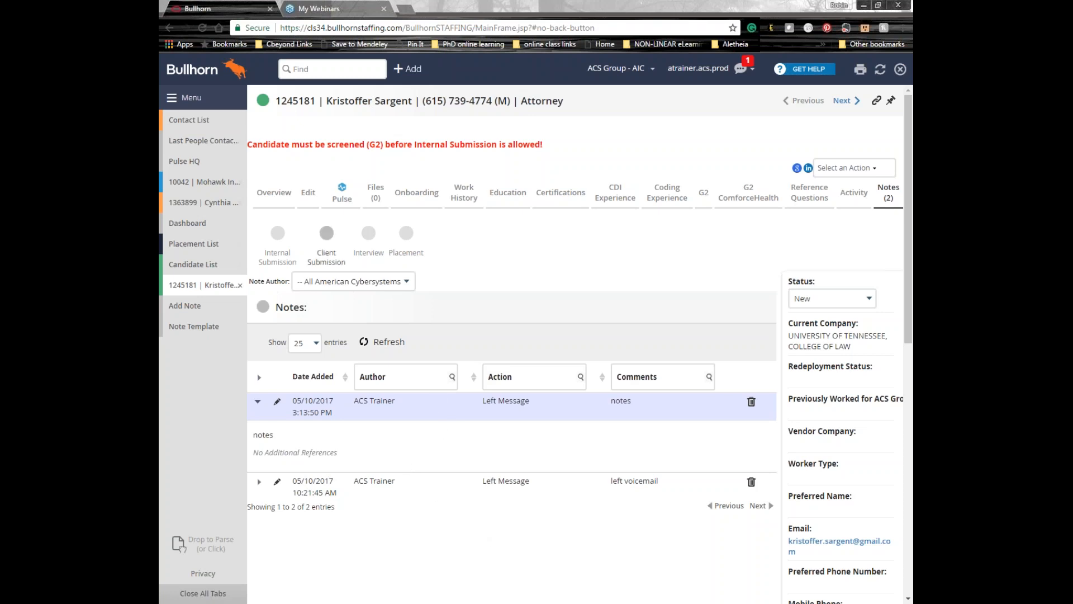
Start an advanced search on the Candidate List with Notes as the criterion and show its value options
{"action": "left_click", "coordinate": [194, 267]}
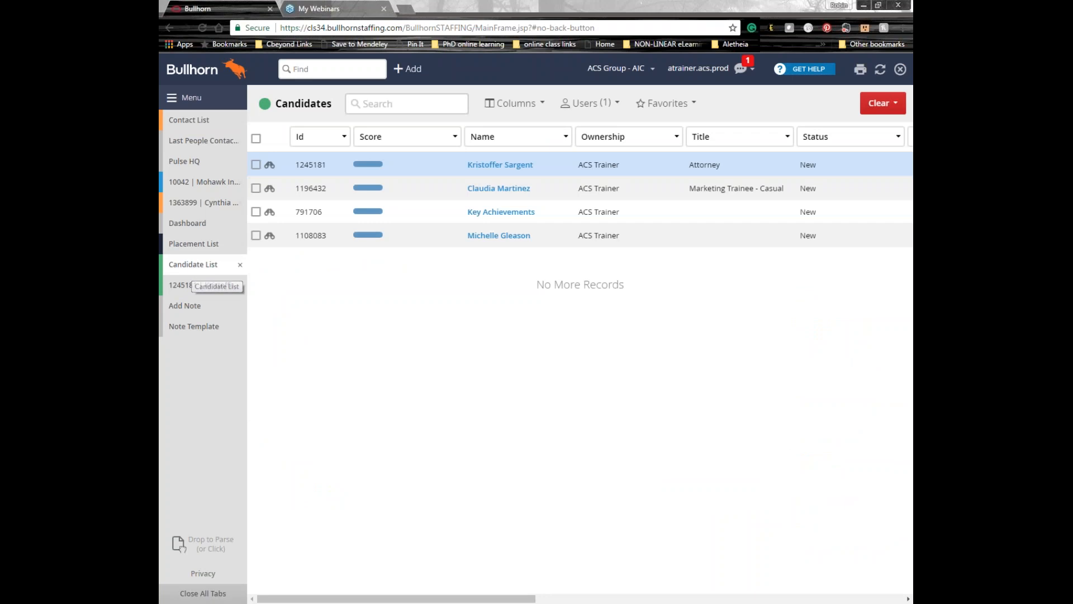
{"action": "left_click", "coordinate": [454, 108]}
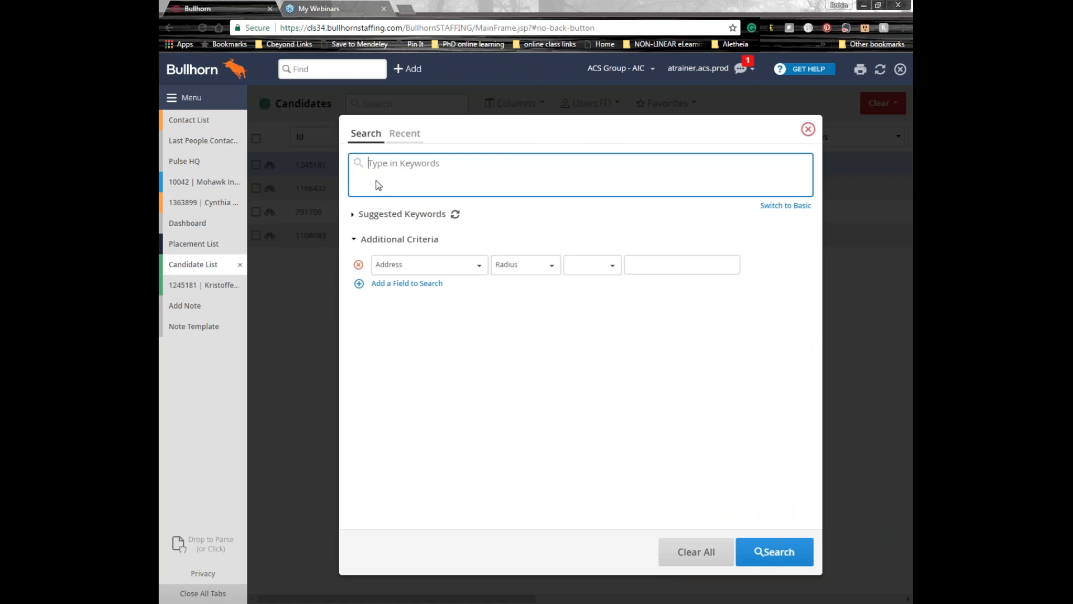
{"action": "left_click", "coordinate": [418, 267]}
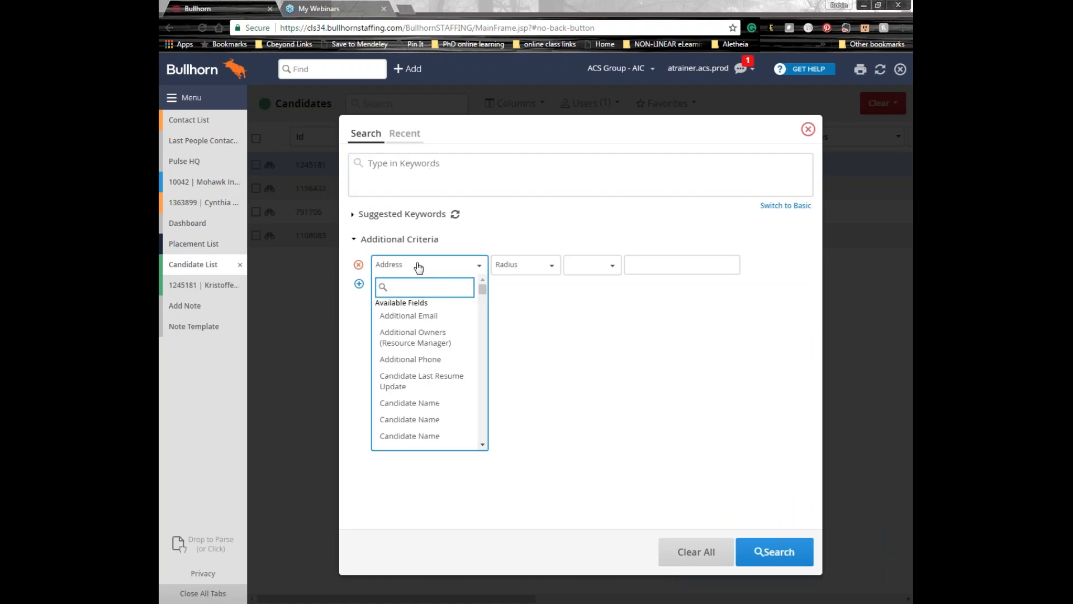
{"action": "type", "text": "note"}
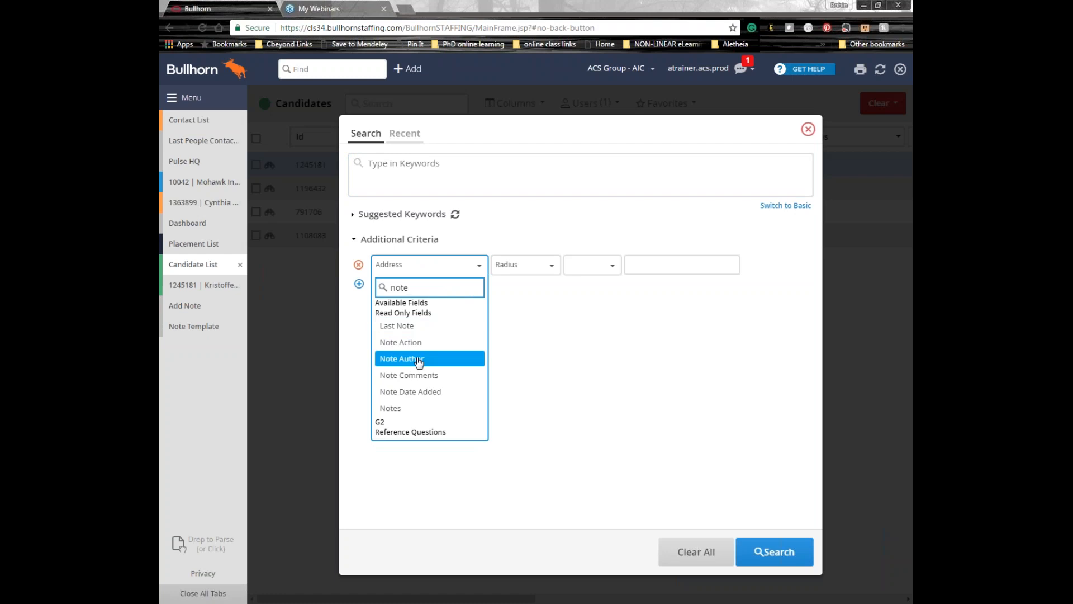
{"action": "left_click", "coordinate": [405, 408]}
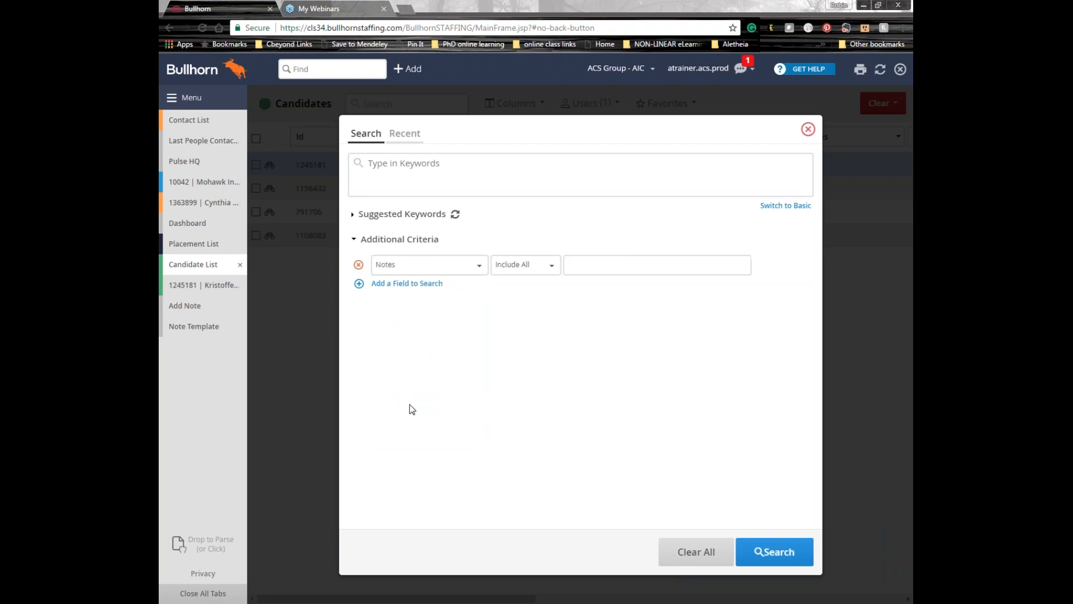
{"action": "left_click", "coordinate": [691, 268]}
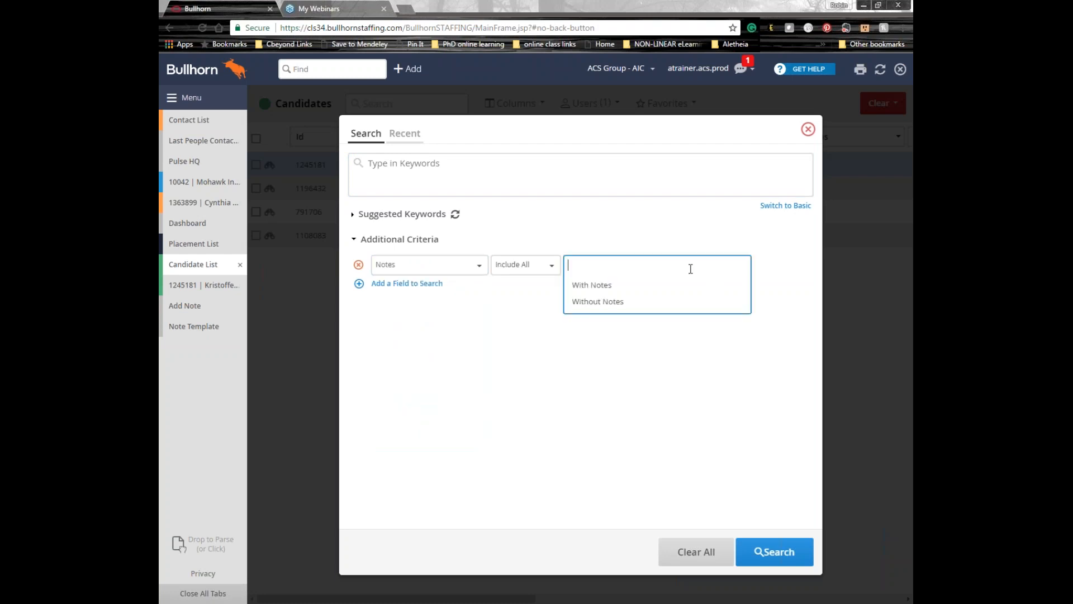
Change the search criterion to Note Comments, and close the search without running it
{"action": "left_click", "coordinate": [460, 268]}
{"action": "type", "text": "note"}
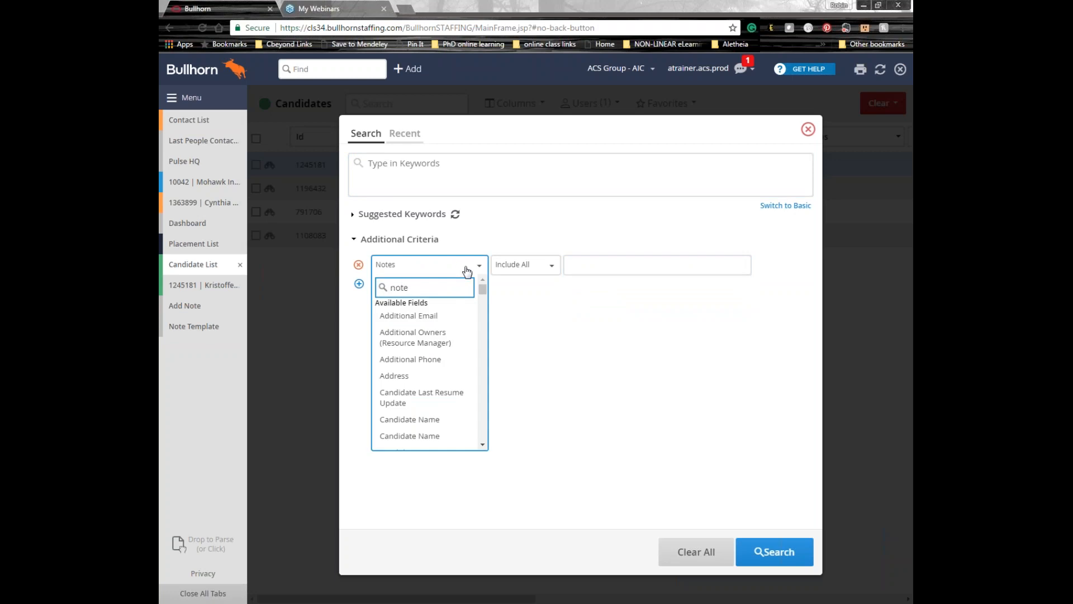
{"action": "type", "text": "s"}
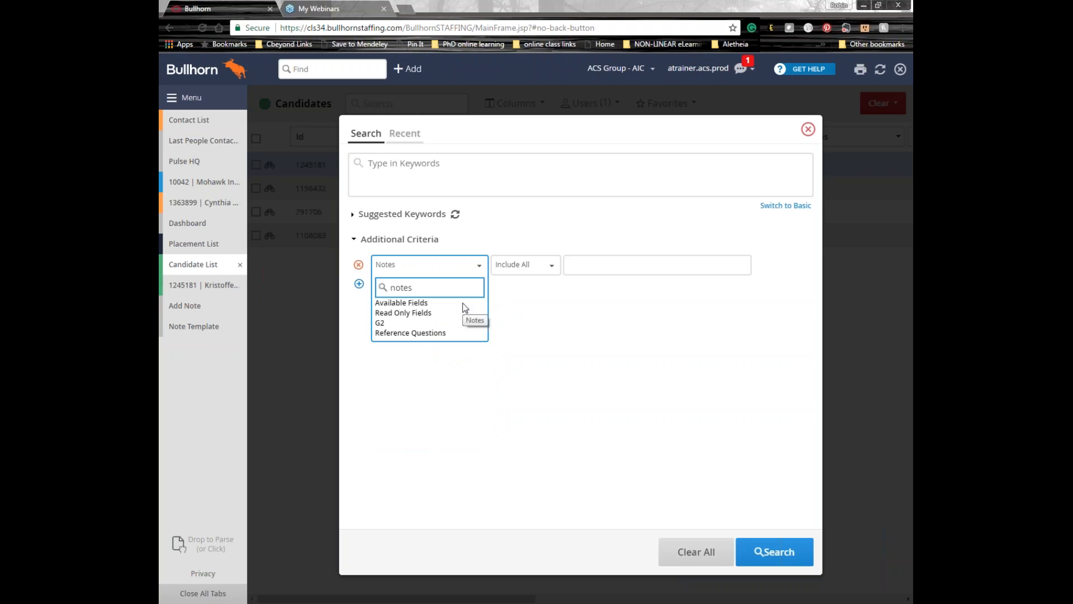
{"action": "key", "text": "BackSpace"}
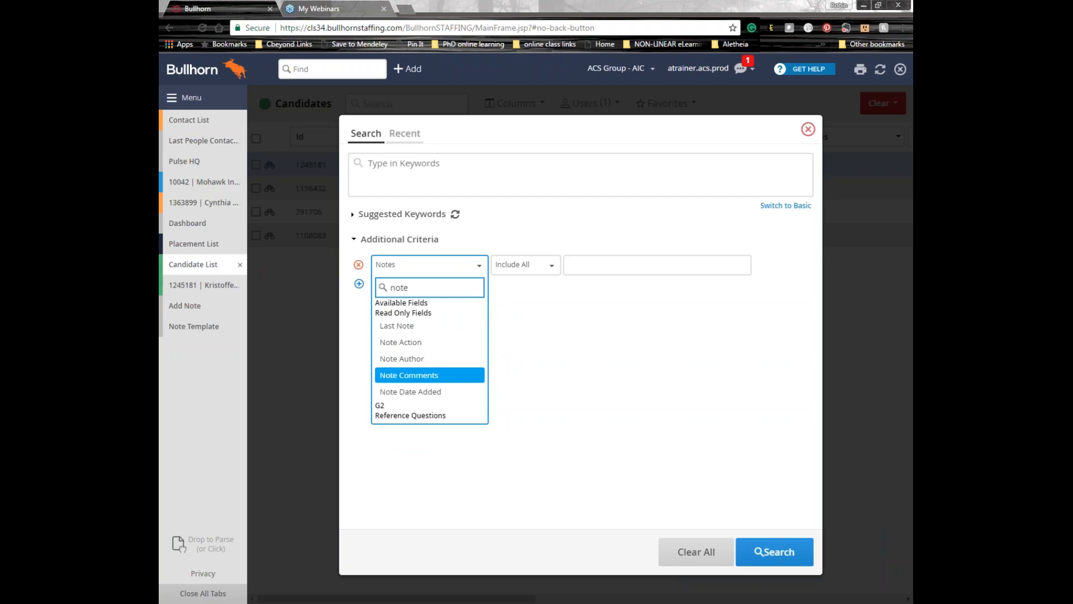
{"action": "left_click", "coordinate": [414, 375]}
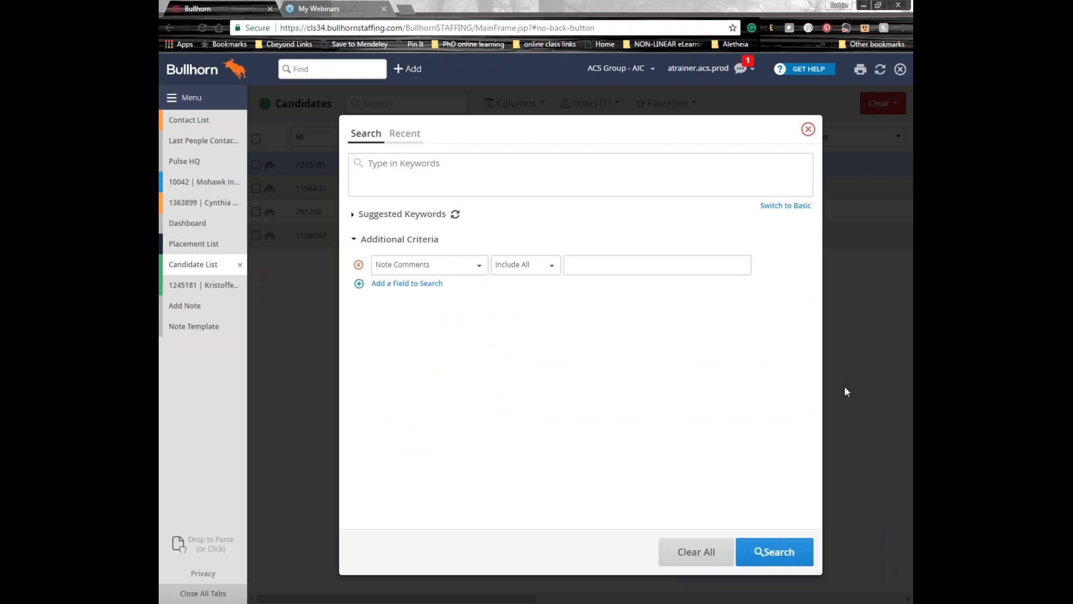
{"action": "left_click", "coordinate": [809, 130]}
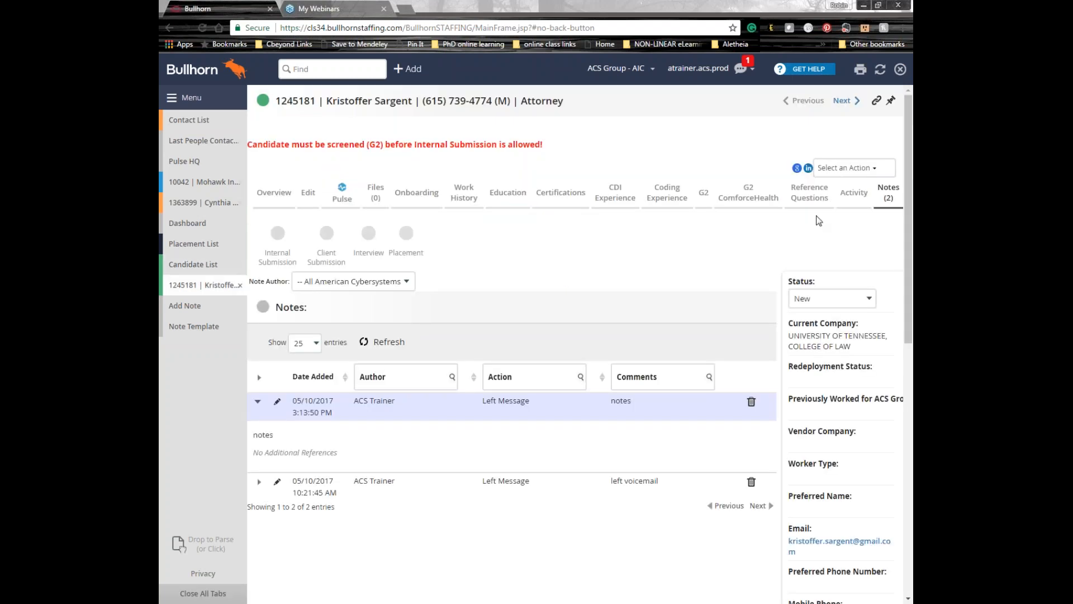
Start a new appointment from the candidate's record and enter the subject "g2"
{"action": "left_click", "coordinate": [844, 168]}
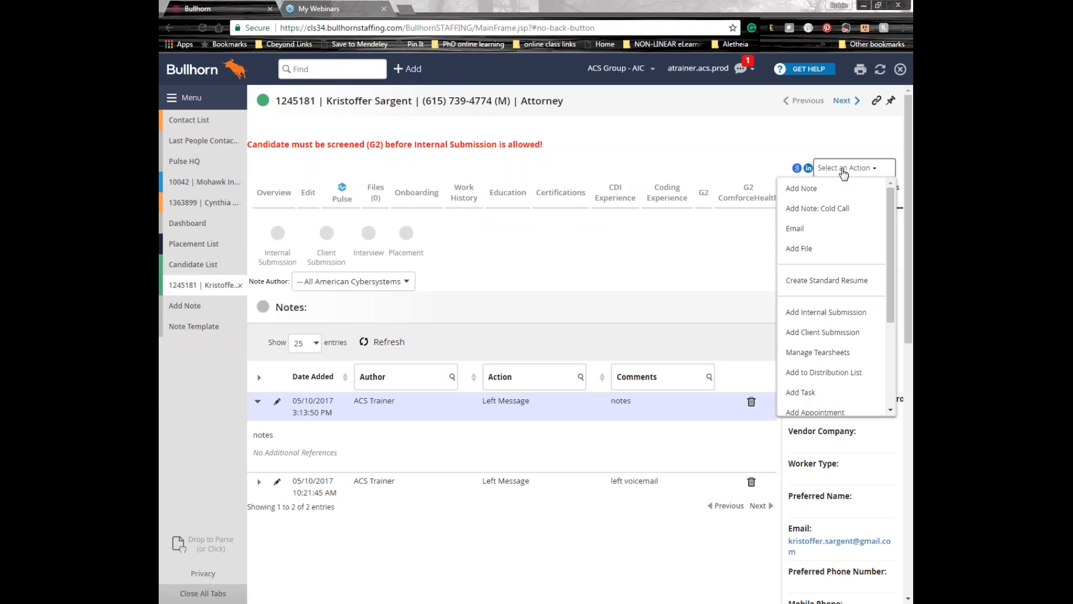
{"action": "scroll", "coordinate": [816, 296], "scroll_direction": "down", "scroll_amount": 3}
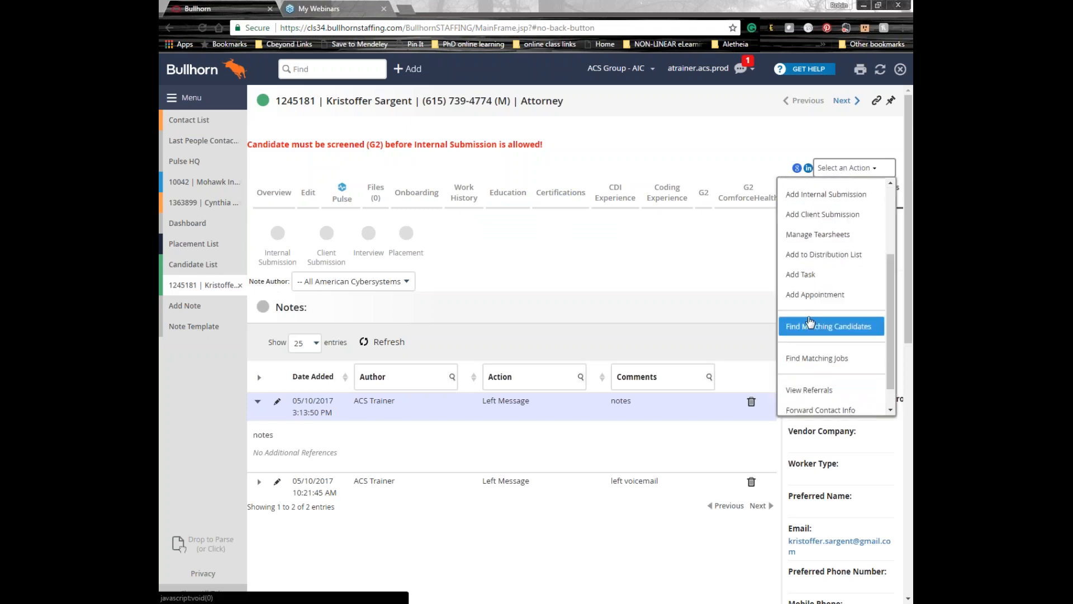
{"action": "left_click", "coordinate": [816, 295]}
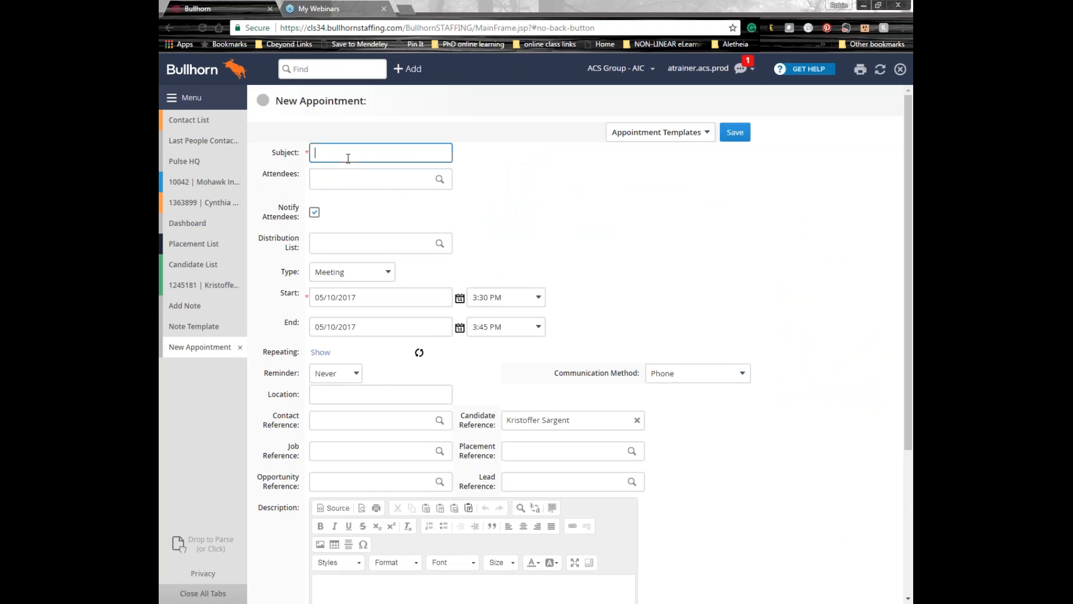
{"action": "type", "text": "in"}
{"action": "key", "text": "BackSpace"}
{"action": "key", "text": "BackSpace"}
{"action": "type", "text": "g2"}
Review the remaining appointment fields, leaving them at their defaults, and save the appointment
{"action": "left_click", "coordinate": [360, 180]}
{"action": "scroll", "coordinate": [552, 234], "scroll_direction": "down", "scroll_amount": 2}
{"action": "scroll", "coordinate": [419, 240], "scroll_direction": "up", "scroll_amount": 3}
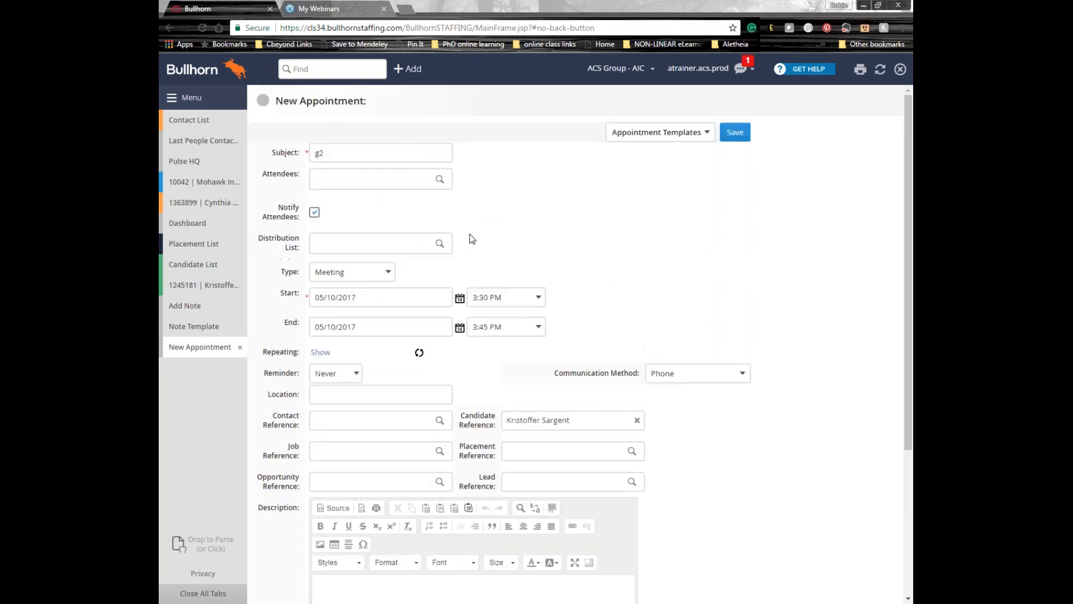
{"action": "scroll", "coordinate": [557, 286], "scroll_direction": "down", "scroll_amount": 4}
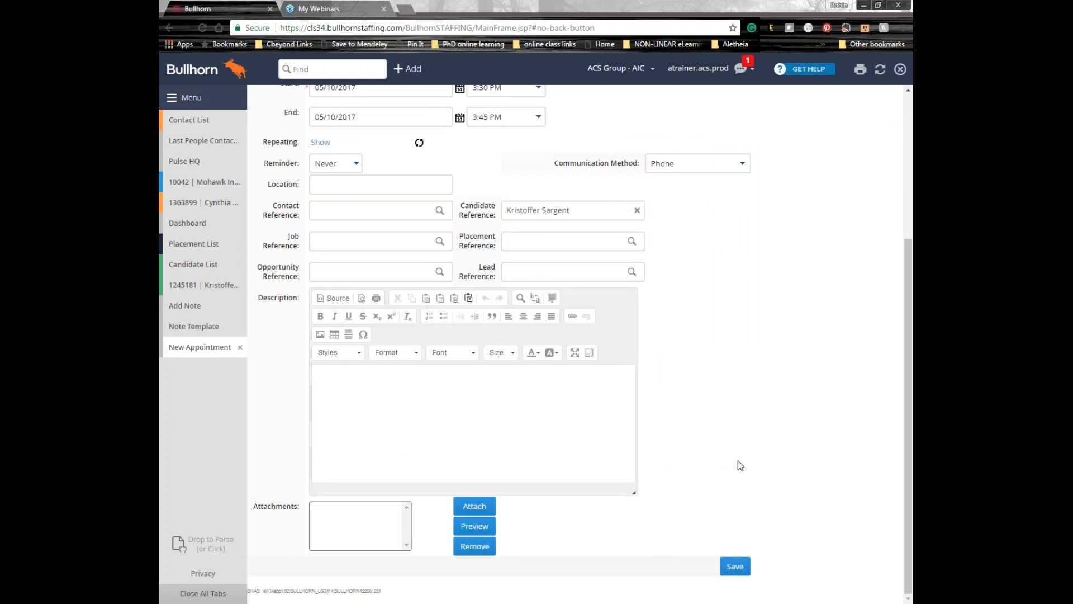
{"action": "scroll", "coordinate": [739, 465], "scroll_direction": "up", "scroll_amount": 4}
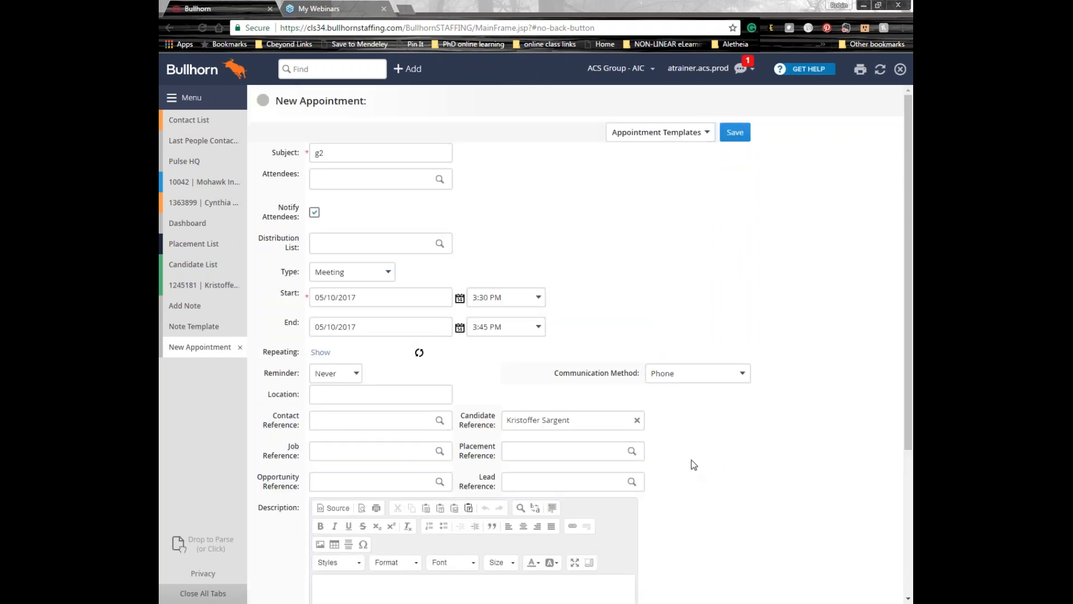
{"action": "scroll", "coordinate": [693, 463], "scroll_direction": "down", "scroll_amount": 4}
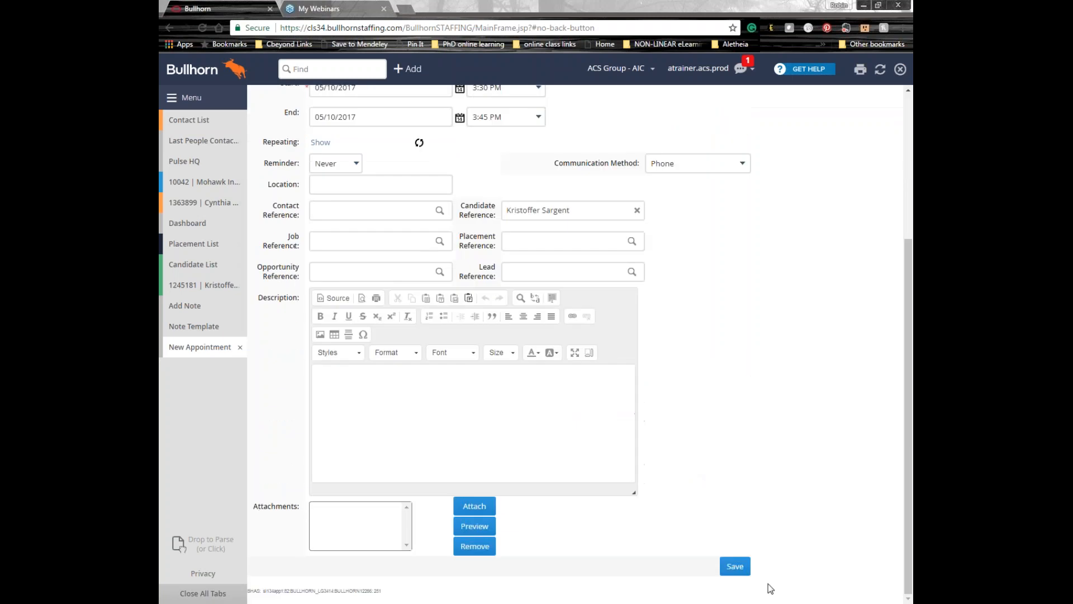
{"action": "left_click", "coordinate": [735, 571]}
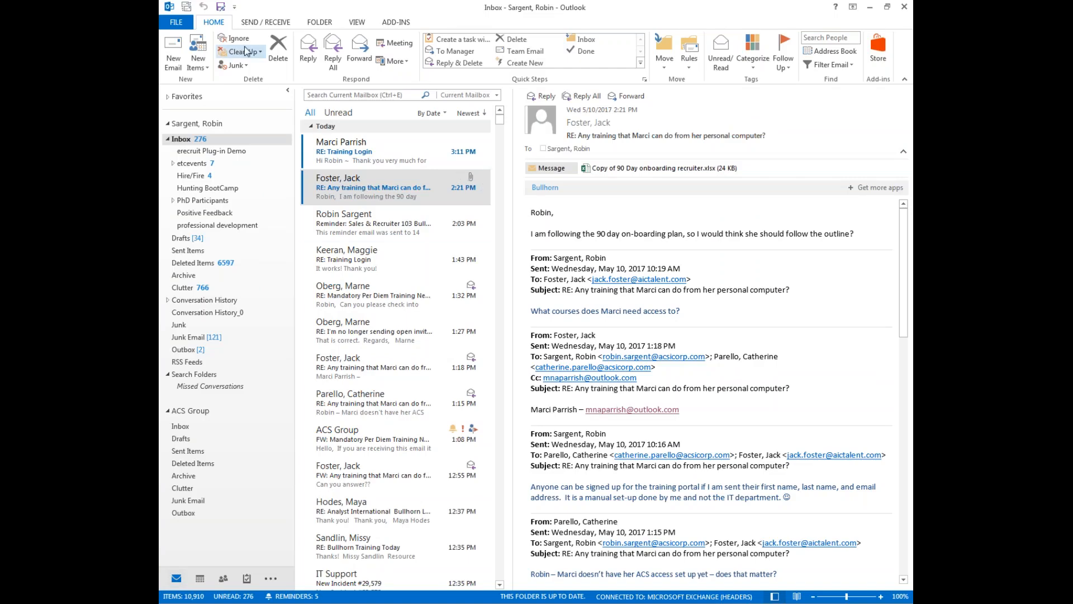
In Outlook, send and receive all folders, open the "Appointment Invitation - g2" message, and accept it
{"action": "left_click", "coordinate": [266, 21]}
{"action": "left_click", "coordinate": [184, 51]}
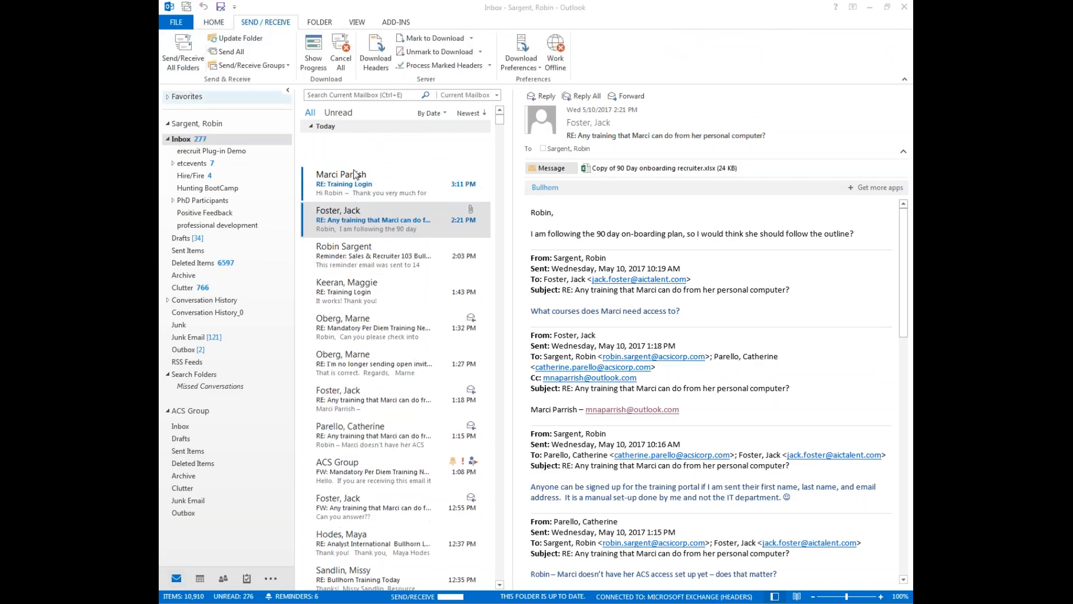
{"action": "left_click", "coordinate": [417, 159]}
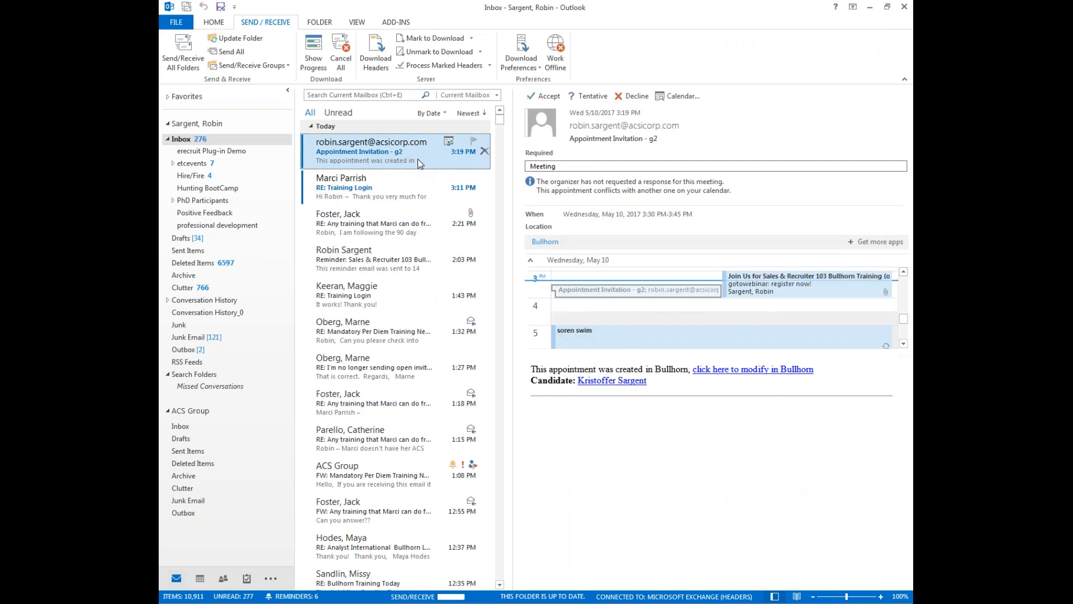
{"action": "double_click", "coordinate": [385, 152]}
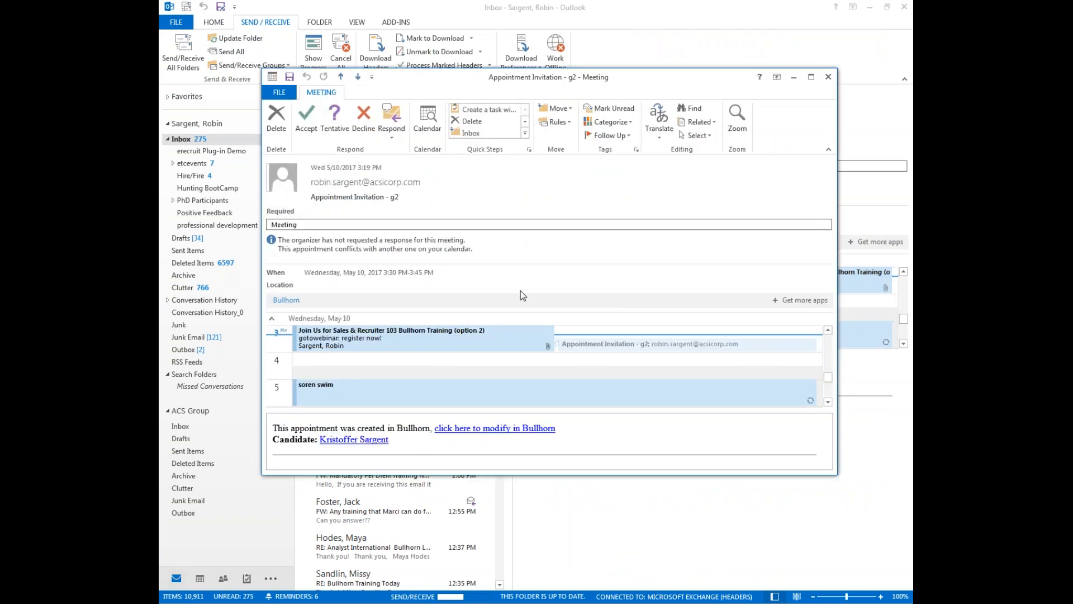
{"action": "left_click", "coordinate": [306, 119]}
Open the g2 appointment from the Outlook calendar and follow its link to modify it in Bullhorn
{"action": "left_click", "coordinate": [200, 578]}
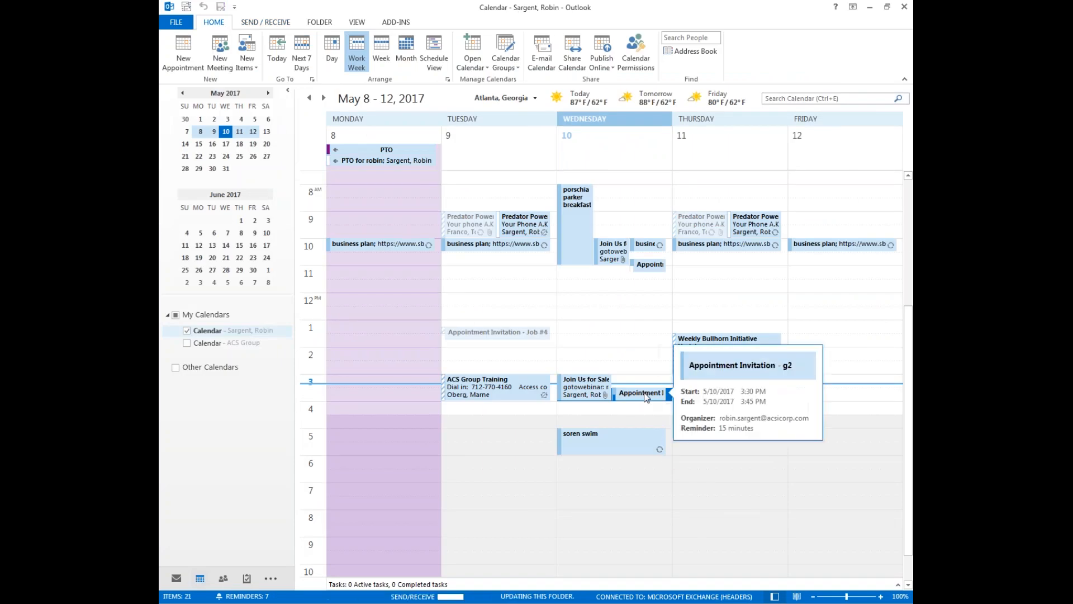
{"action": "double_click", "coordinate": [641, 393]}
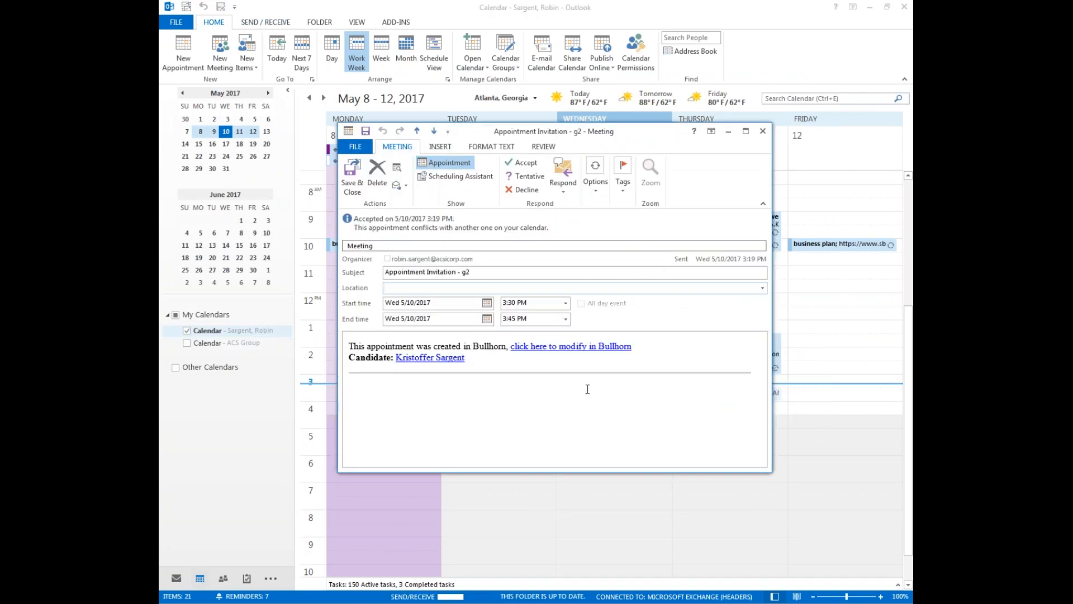
{"action": "left_click", "coordinate": [563, 347]}
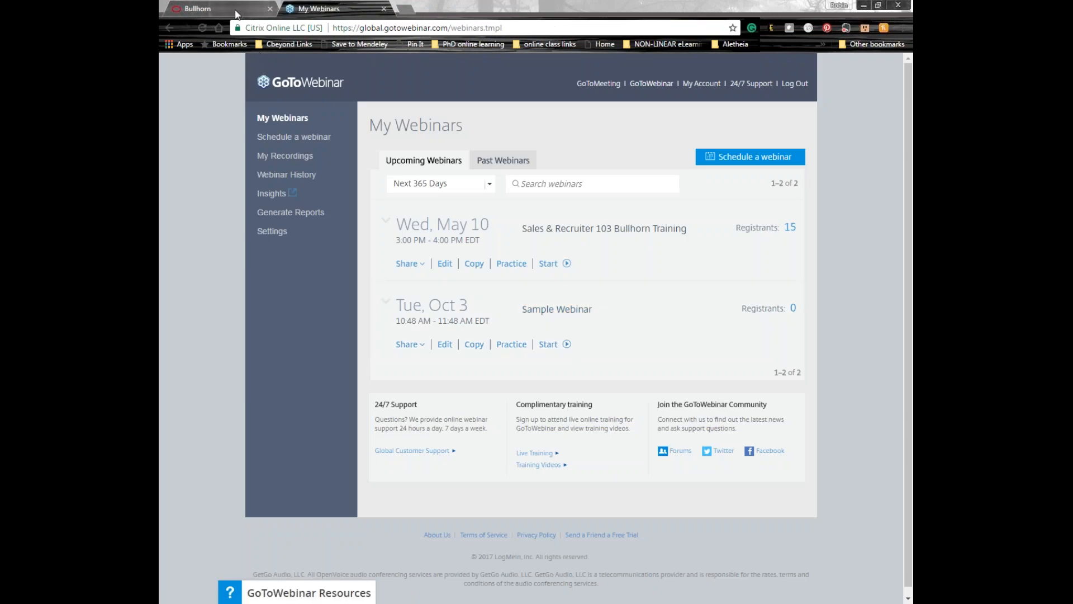
Switch back to Bullhorn, open the g2 appointment for editing, and return to the unsaved candidate note
{"action": "left_click", "coordinate": [235, 10]}
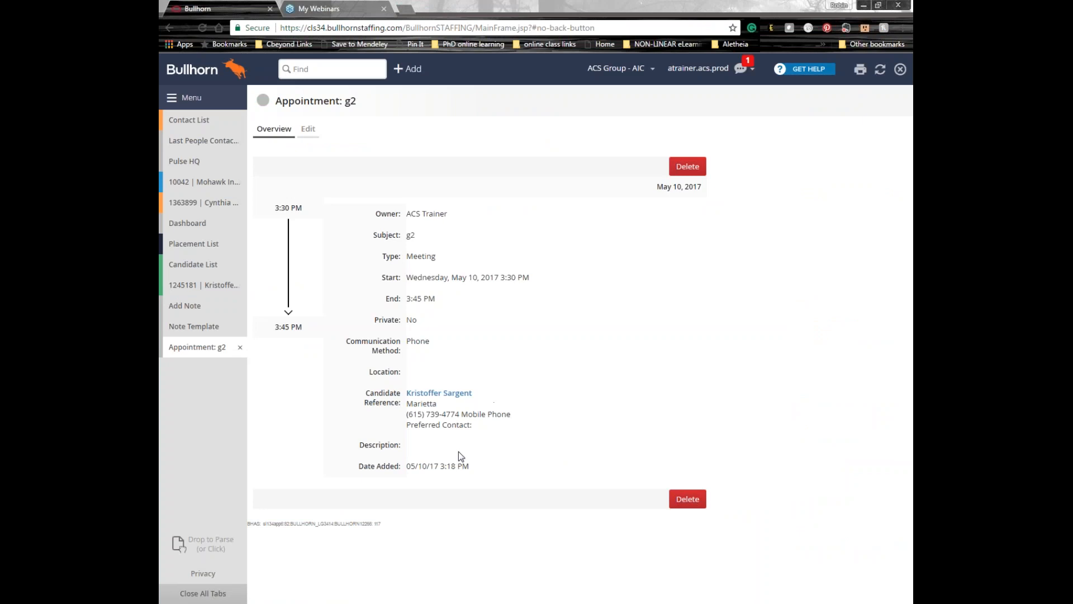
{"action": "left_click", "coordinate": [307, 130]}
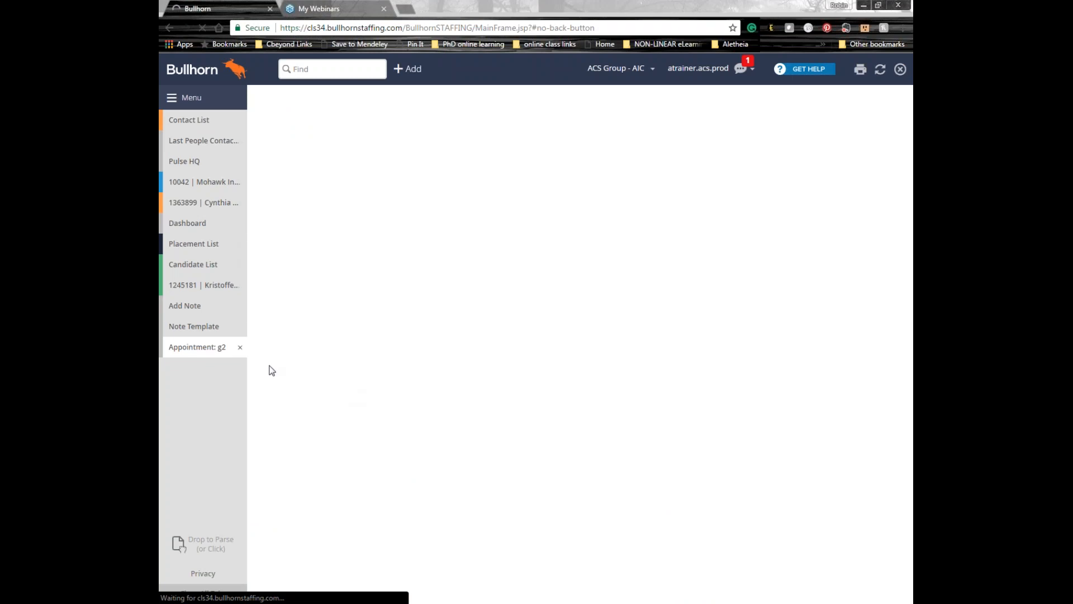
{"action": "left_click", "coordinate": [180, 307]}
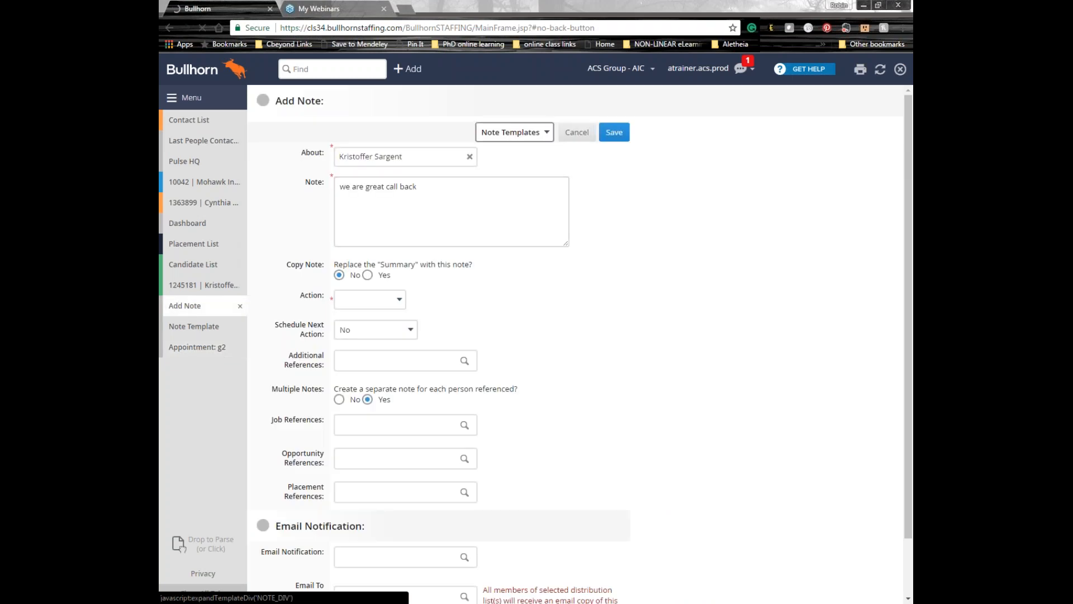
Open the note template organizer from the unsaved candidate note and view the "left message" template
{"action": "left_click", "coordinate": [512, 132]}
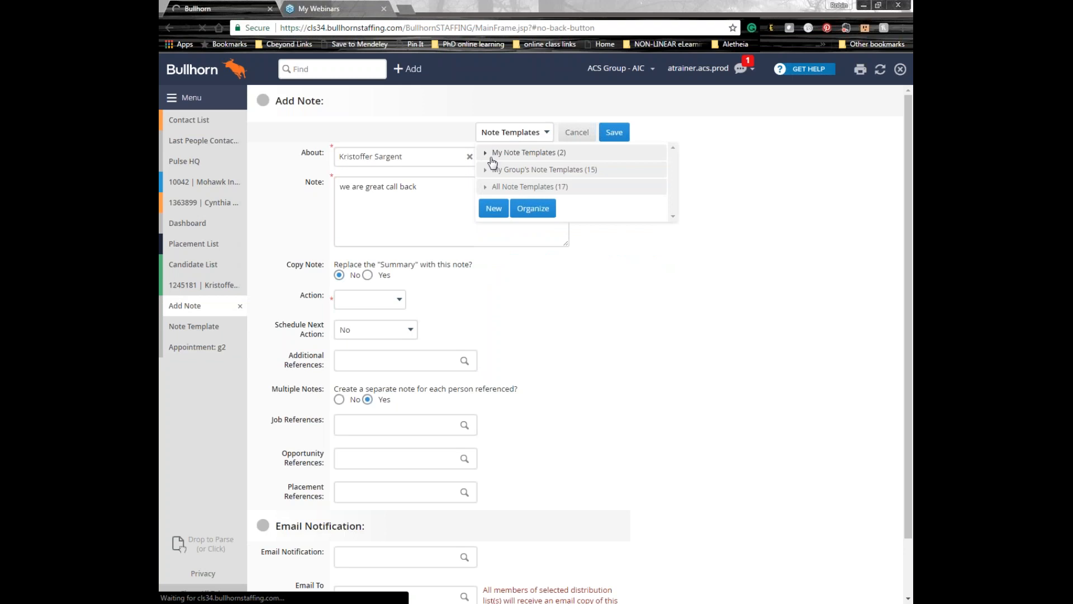
{"action": "left_click", "coordinate": [533, 209]}
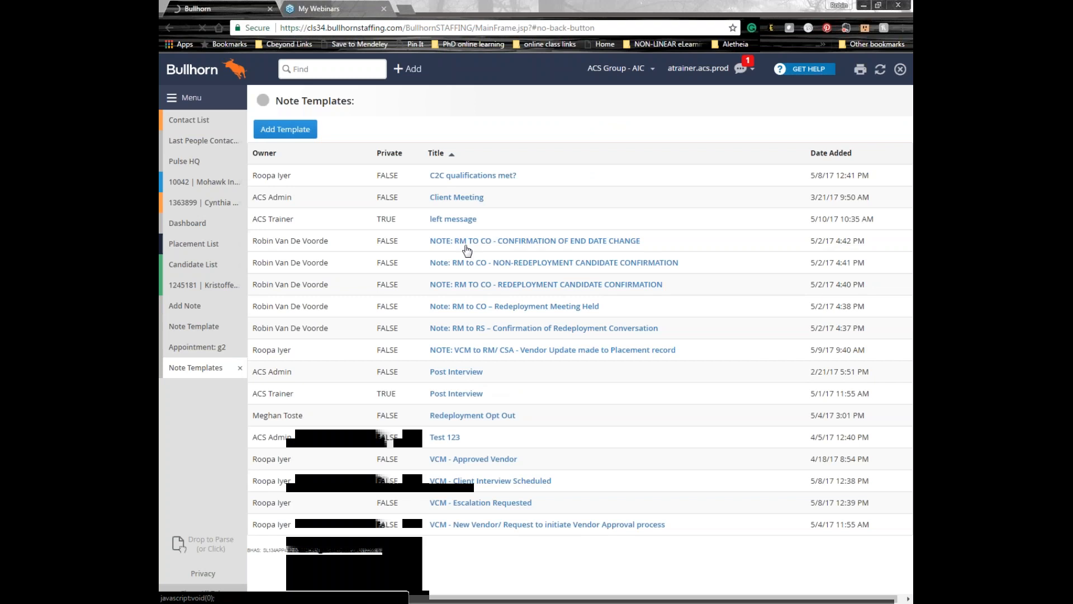
{"action": "left_click", "coordinate": [450, 220]}
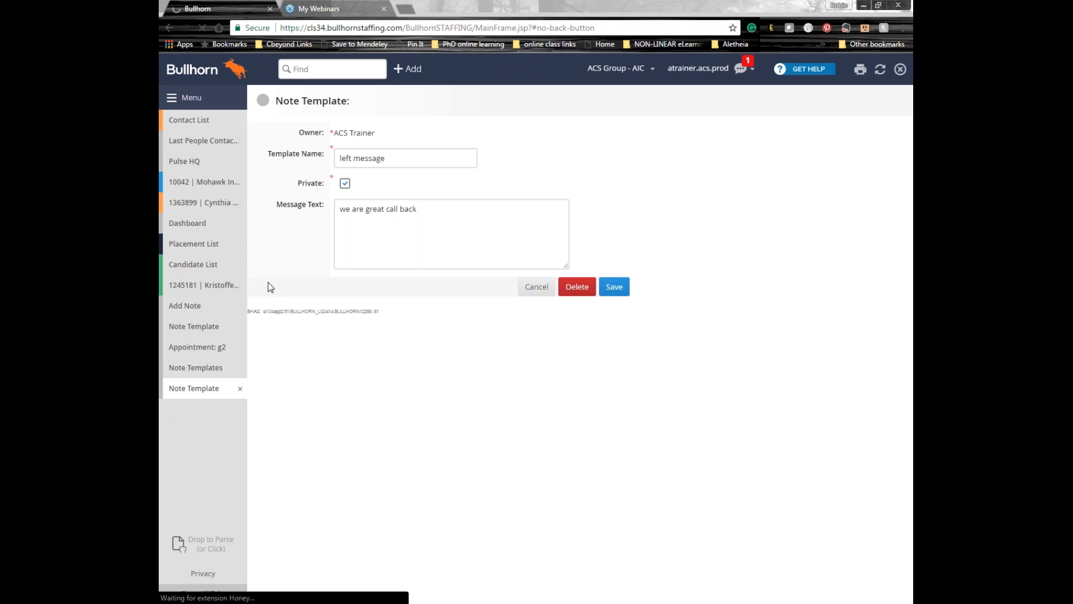
Open the Jobs list and set its user filter to My Jobs
{"action": "left_click", "coordinate": [177, 97]}
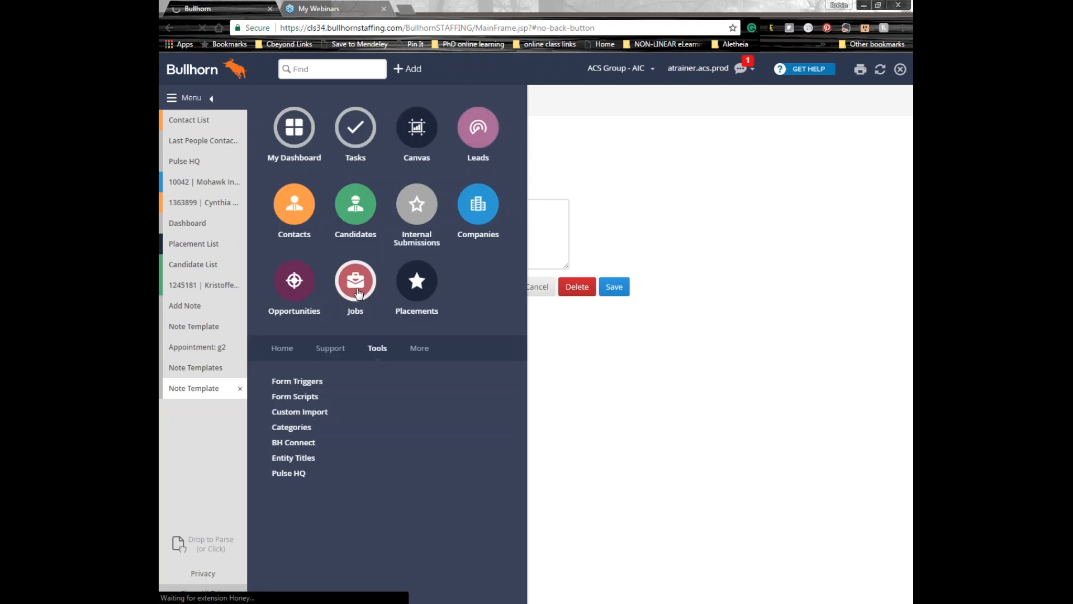
{"action": "left_click", "coordinate": [357, 295]}
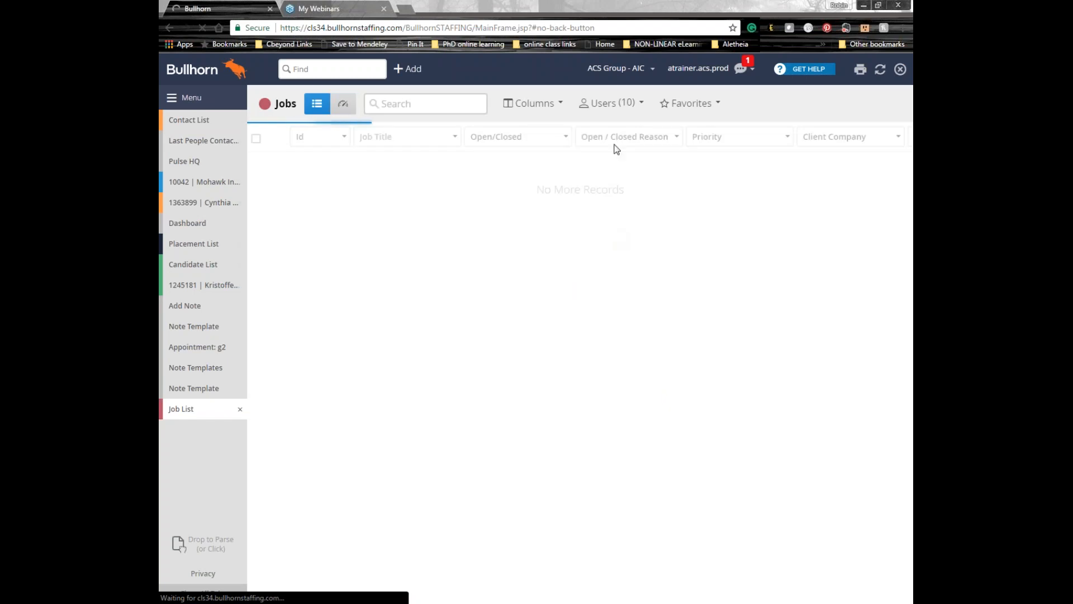
{"action": "left_click", "coordinate": [612, 103]}
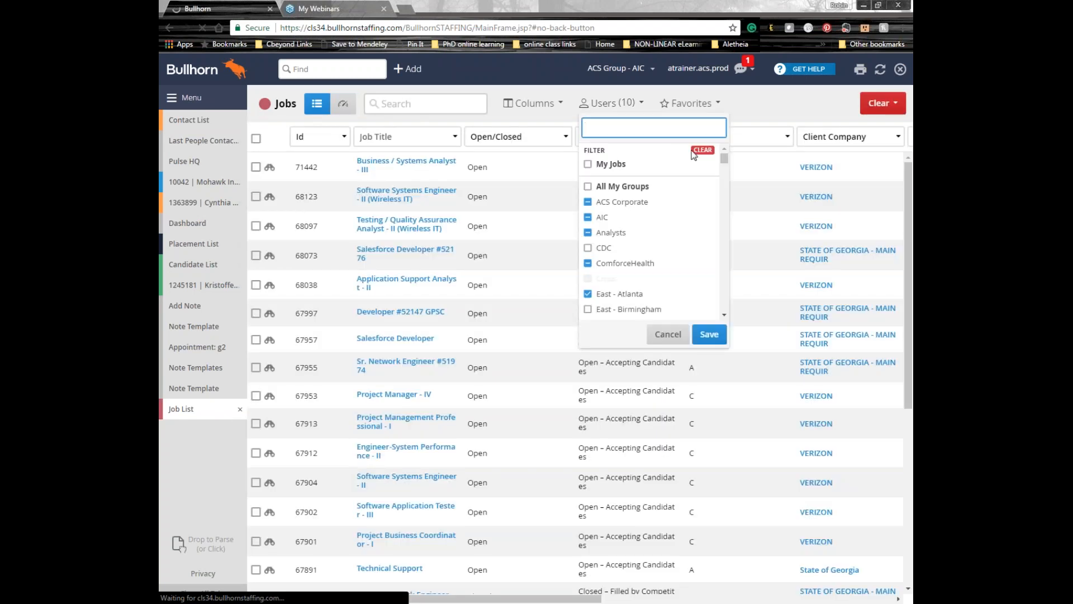
{"action": "left_click", "coordinate": [604, 164]}
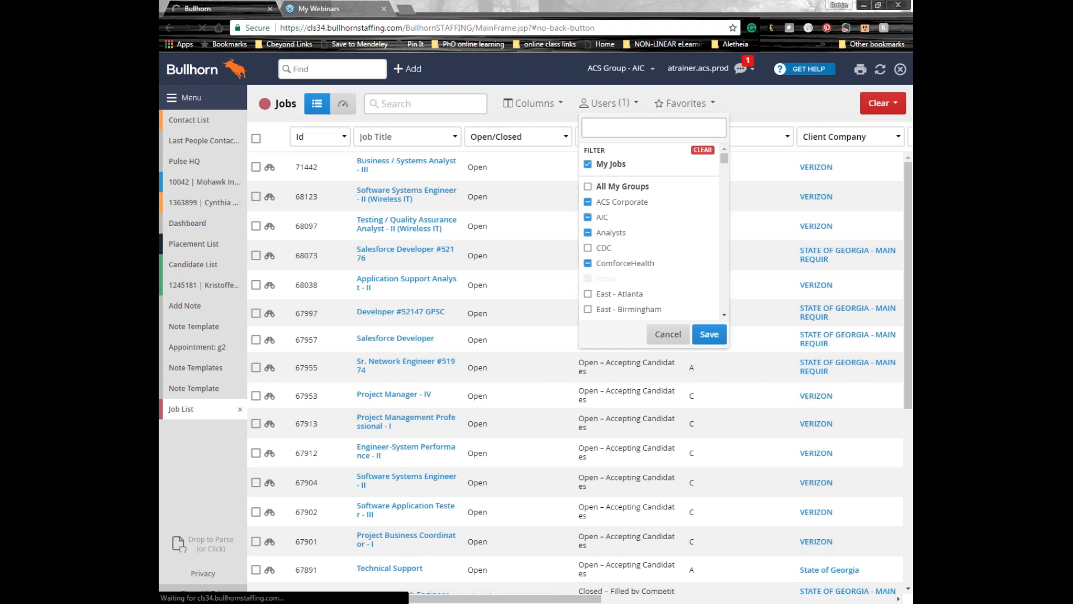
{"action": "left_click", "coordinate": [710, 333]}
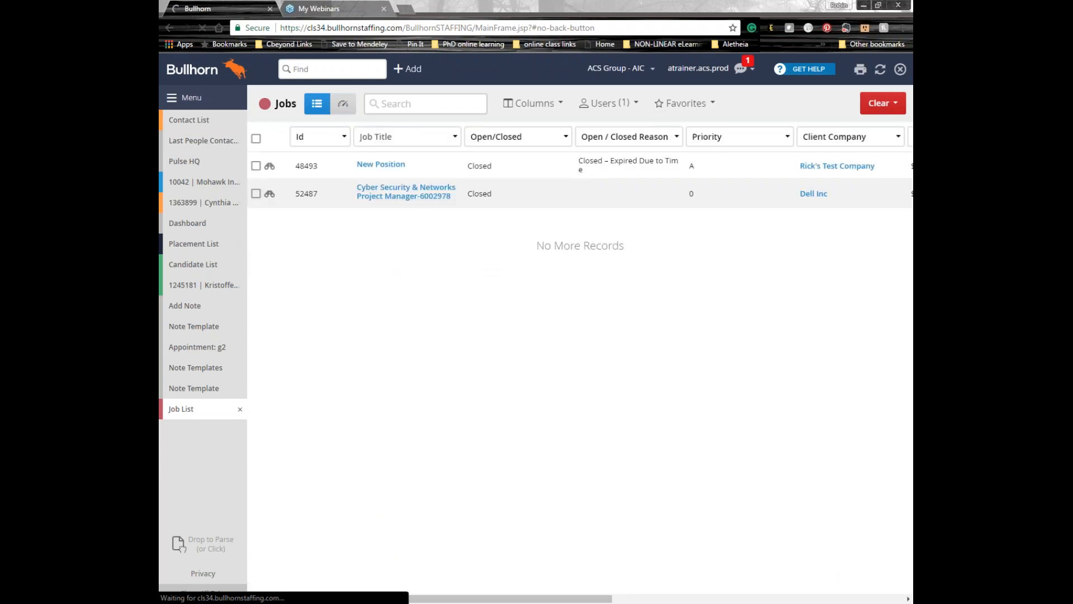
Start a note on the "New Position" job and set its action to Post Interview
{"action": "left_click", "coordinate": [382, 164]}
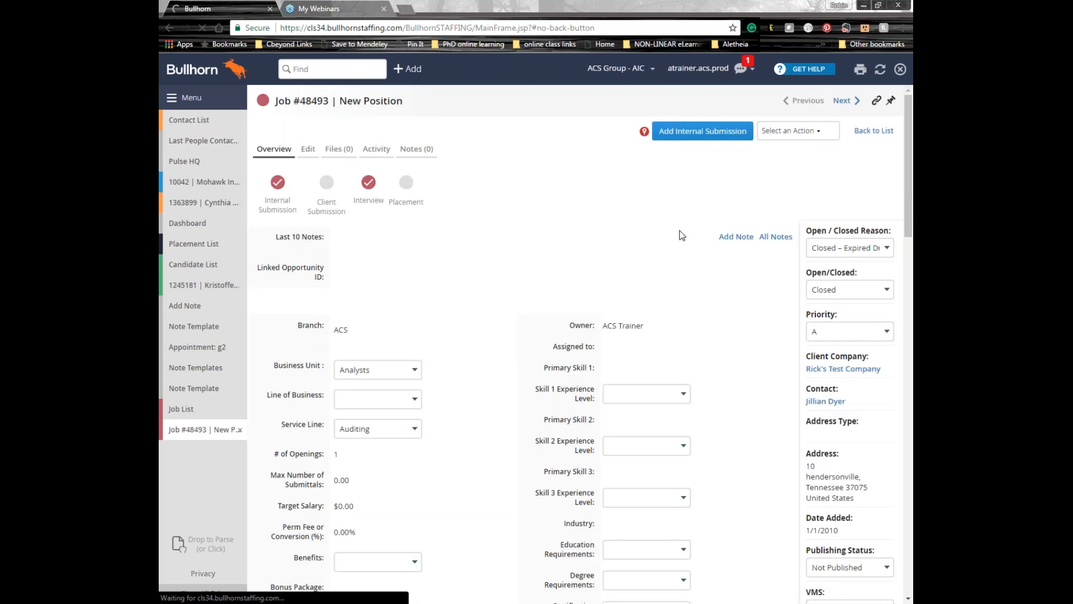
{"action": "left_click", "coordinate": [814, 130]}
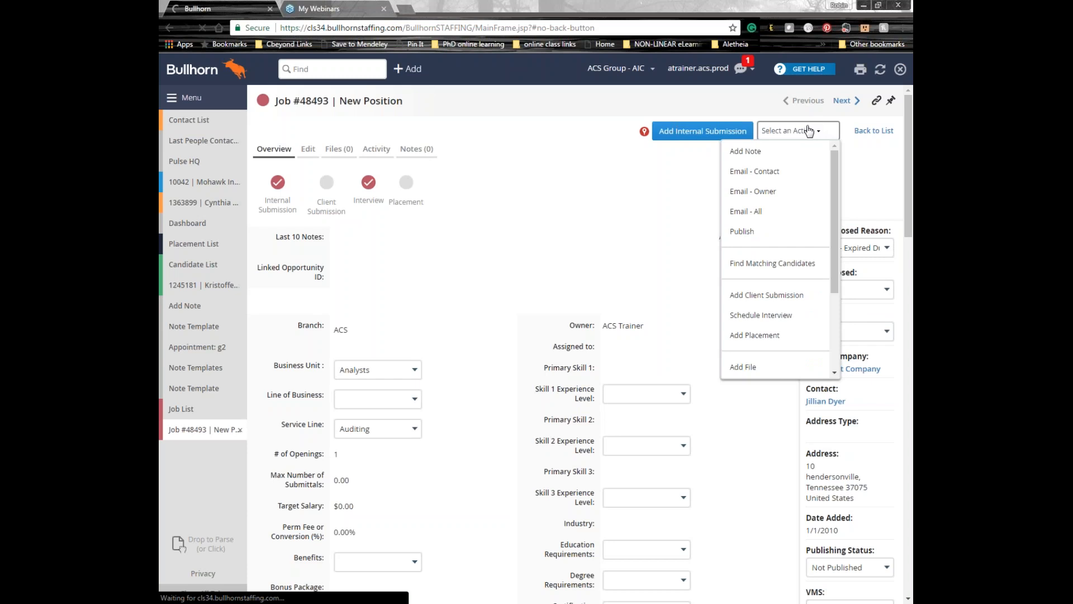
{"action": "left_click", "coordinate": [754, 152]}
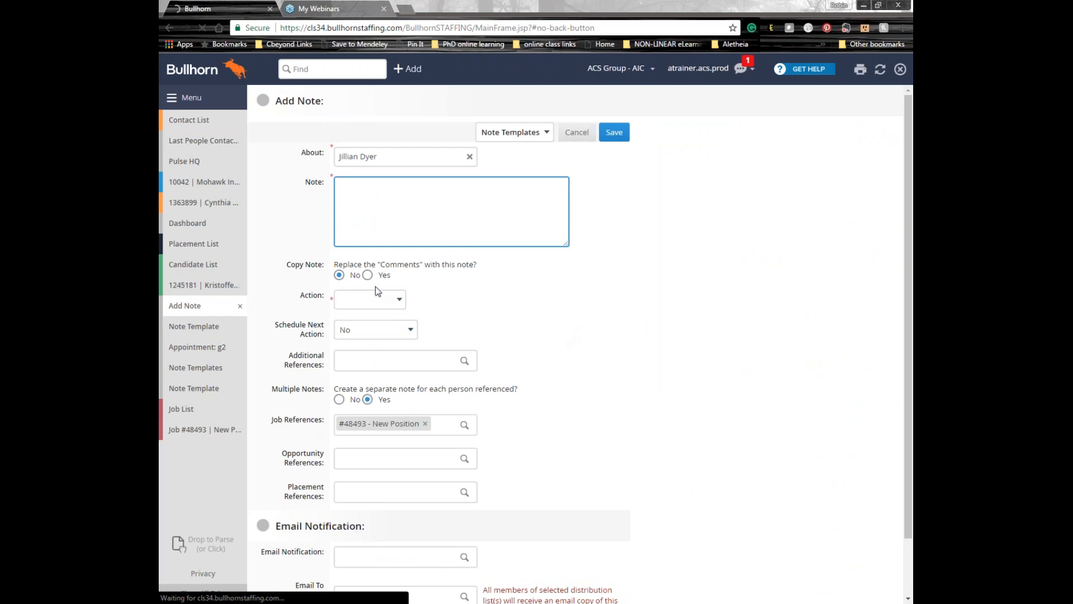
{"action": "left_click", "coordinate": [369, 300]}
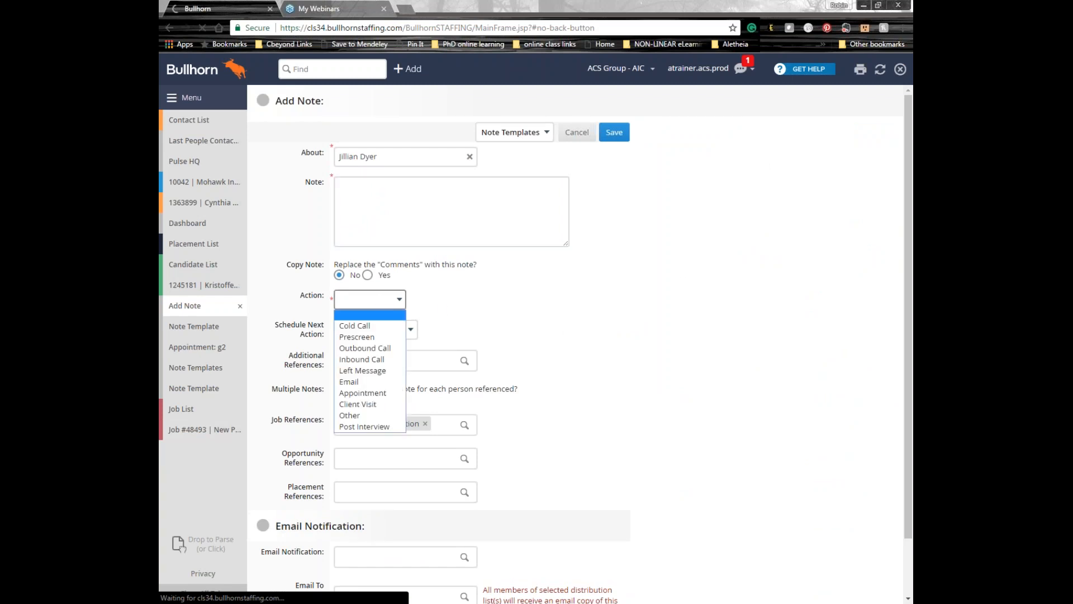
{"action": "left_click", "coordinate": [361, 427]}
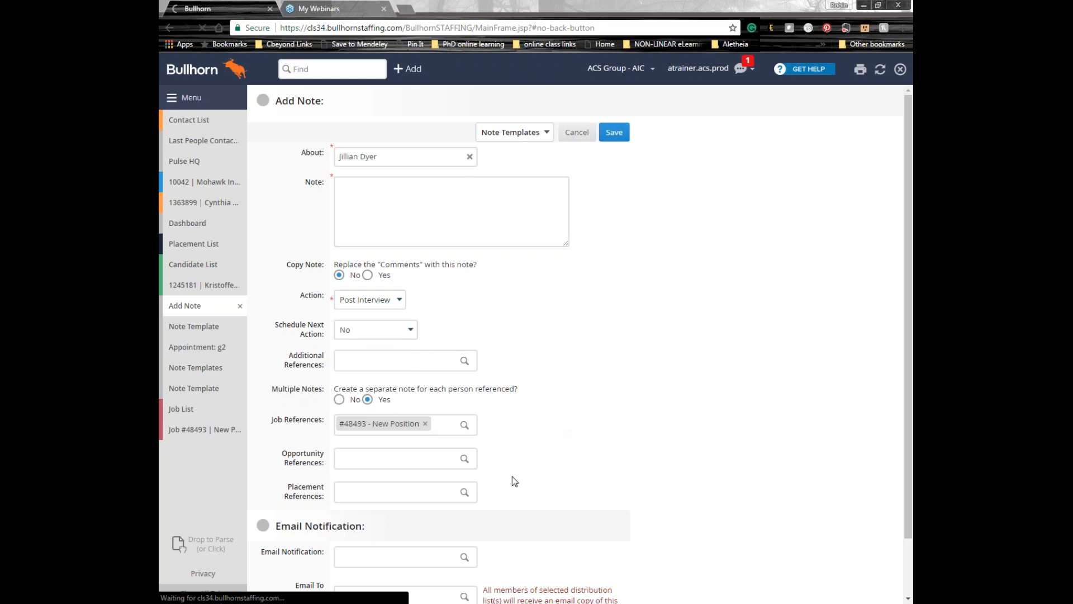
Fill the note text from the personal "Post Interview" template and save the note
{"action": "left_click", "coordinate": [382, 201]}
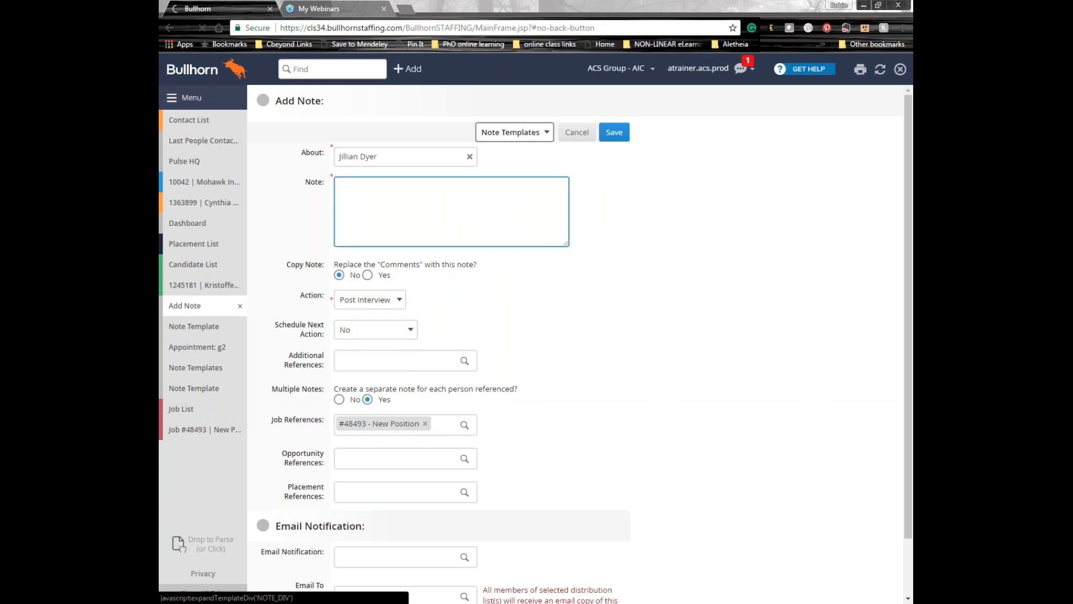
{"action": "left_click", "coordinate": [530, 139]}
{"action": "left_click", "coordinate": [506, 153]}
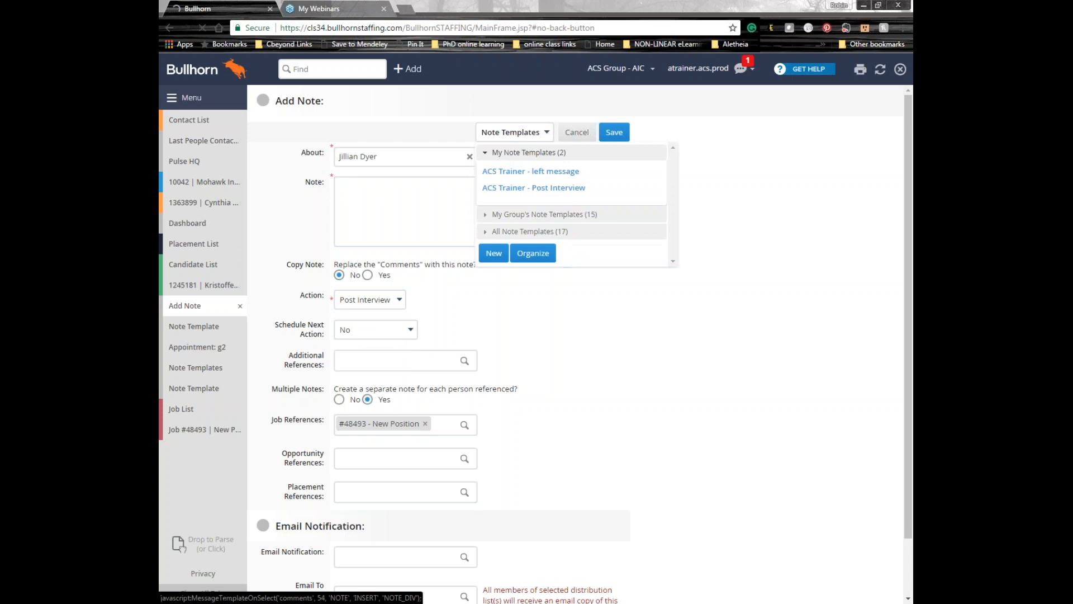
{"action": "left_click", "coordinate": [561, 188]}
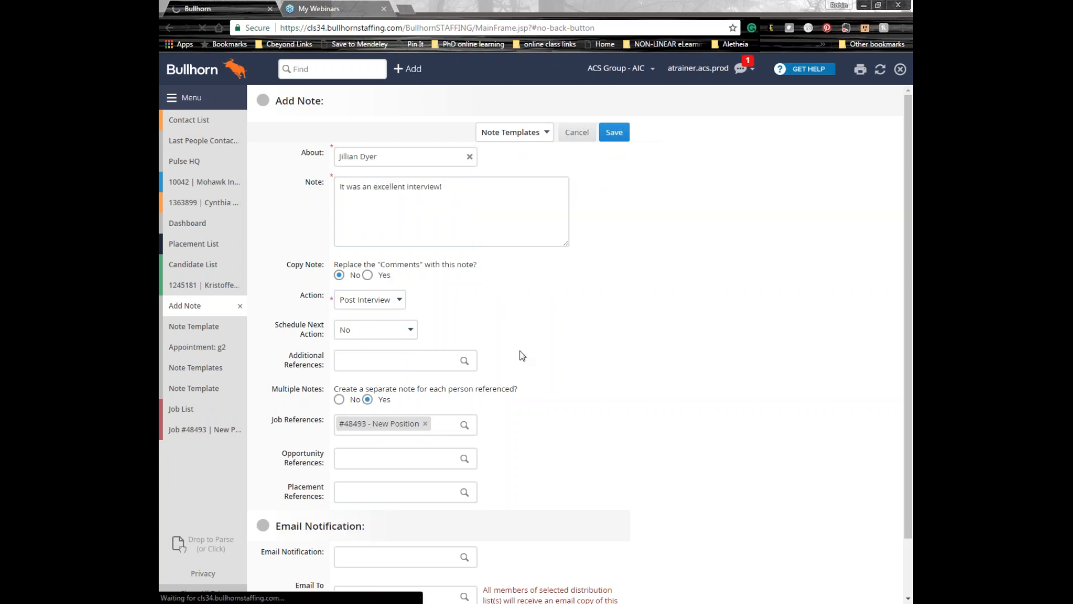
{"action": "scroll", "coordinate": [520, 349], "scroll_direction": "down", "scroll_amount": 1}
{"action": "scroll", "coordinate": [520, 347], "scroll_direction": "down", "scroll_amount": 1}
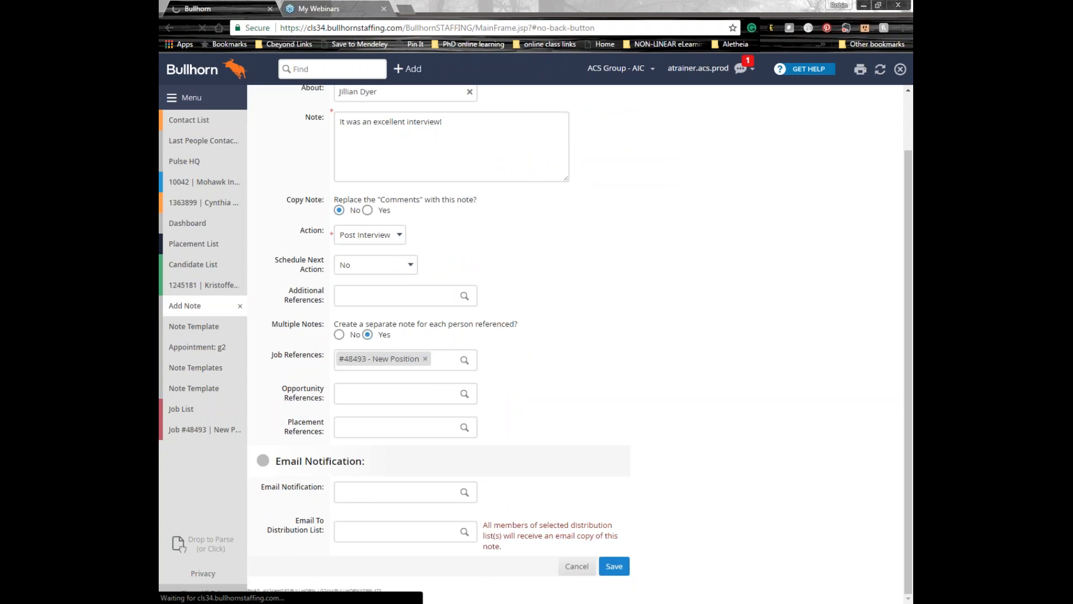
{"action": "left_click", "coordinate": [614, 565]}
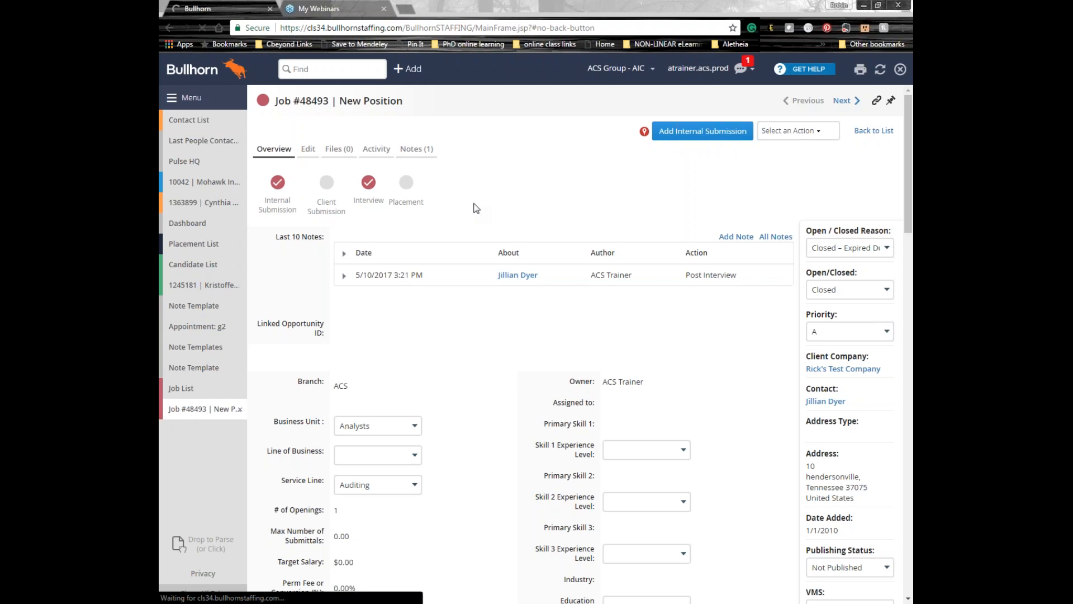
Open the Tasks list and mark the callback task due 5/10/2017, 3:30 PM as completed
{"action": "left_click", "coordinate": [179, 100]}
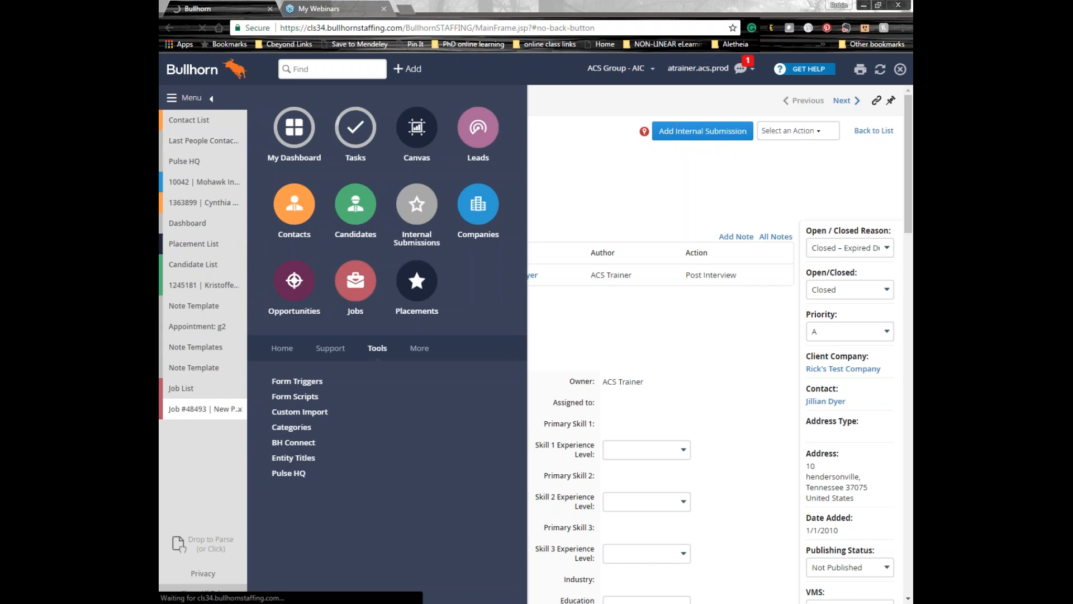
{"action": "left_click", "coordinate": [355, 129]}
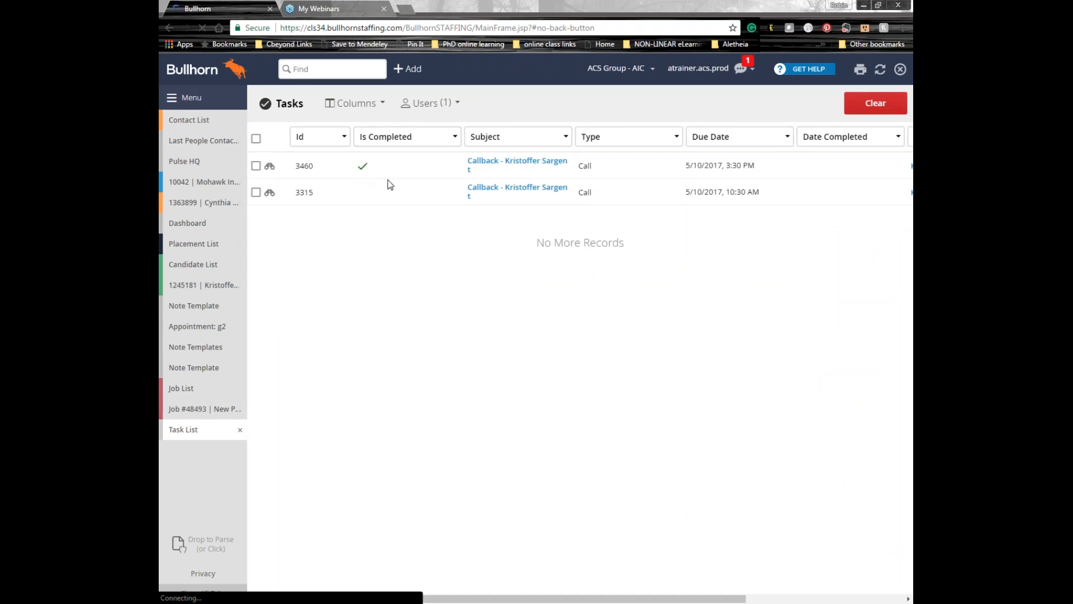
{"action": "left_click", "coordinate": [362, 168]}
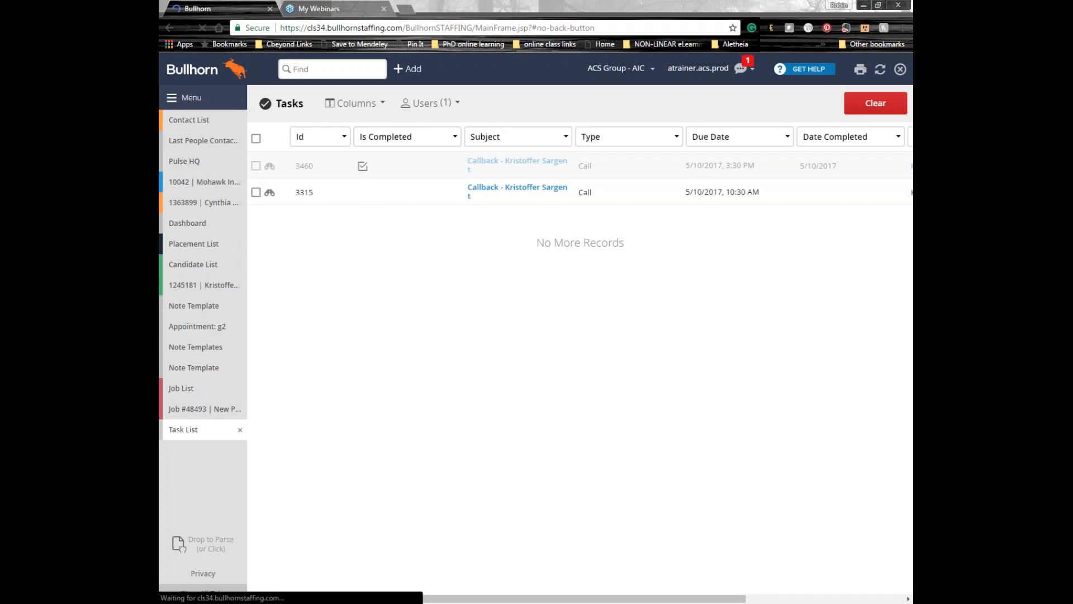
Preview the details, references and assignments of the callback task due 5/10/2017, 10:30 AM, and close the preview
{"action": "left_click", "coordinate": [269, 193]}
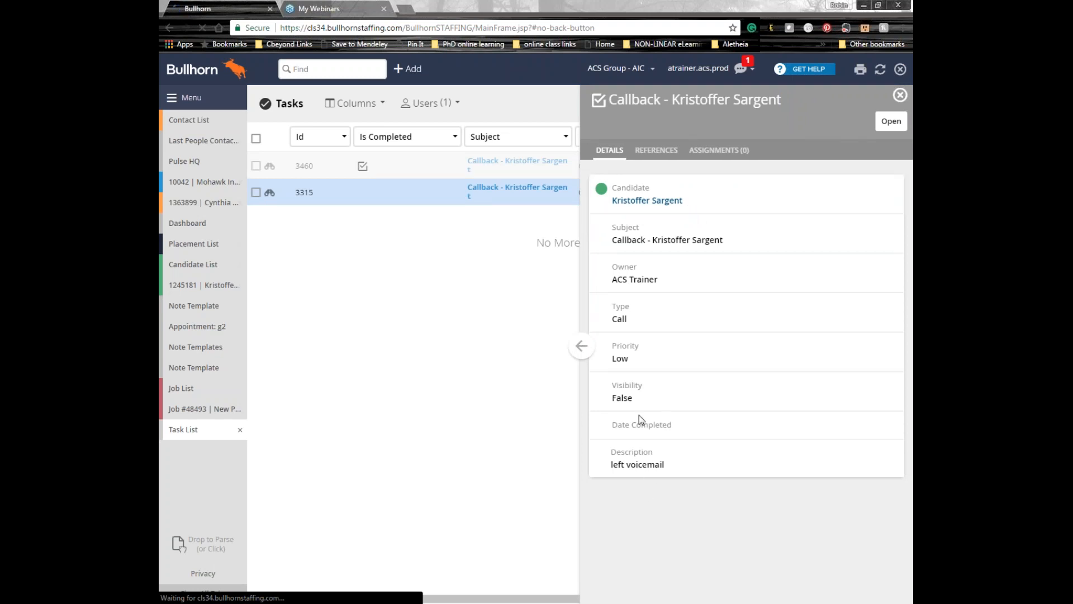
{"action": "left_click", "coordinate": [674, 150]}
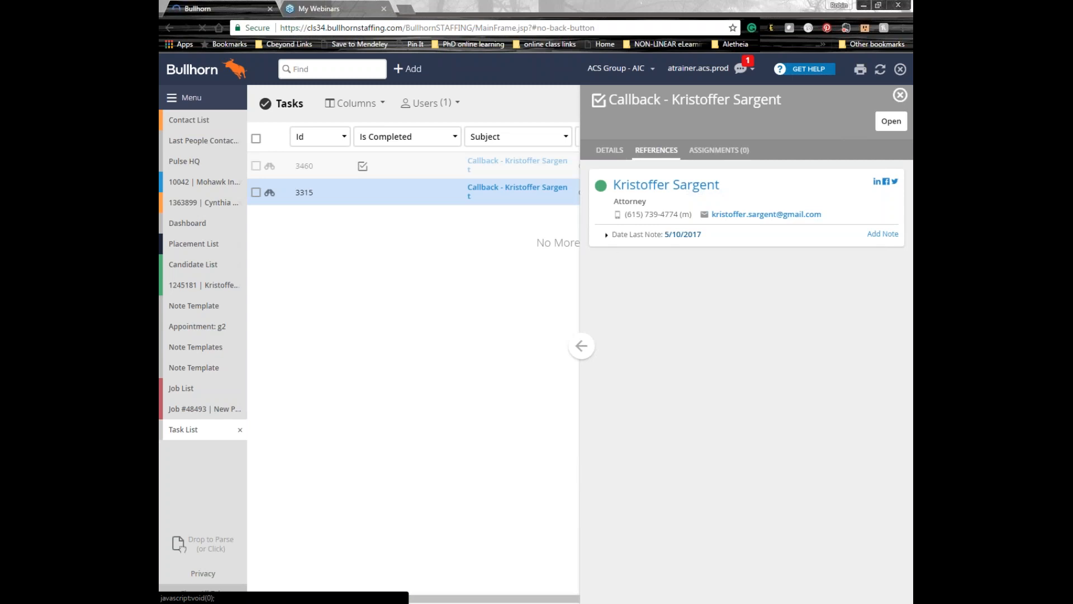
{"action": "left_click", "coordinate": [726, 151]}
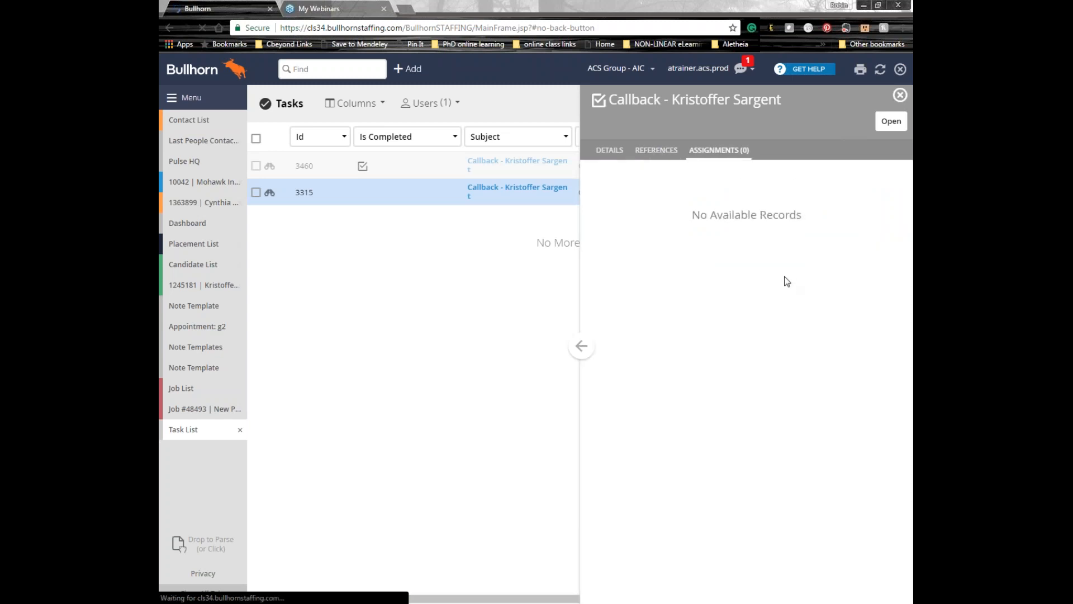
{"action": "left_click", "coordinate": [901, 96]}
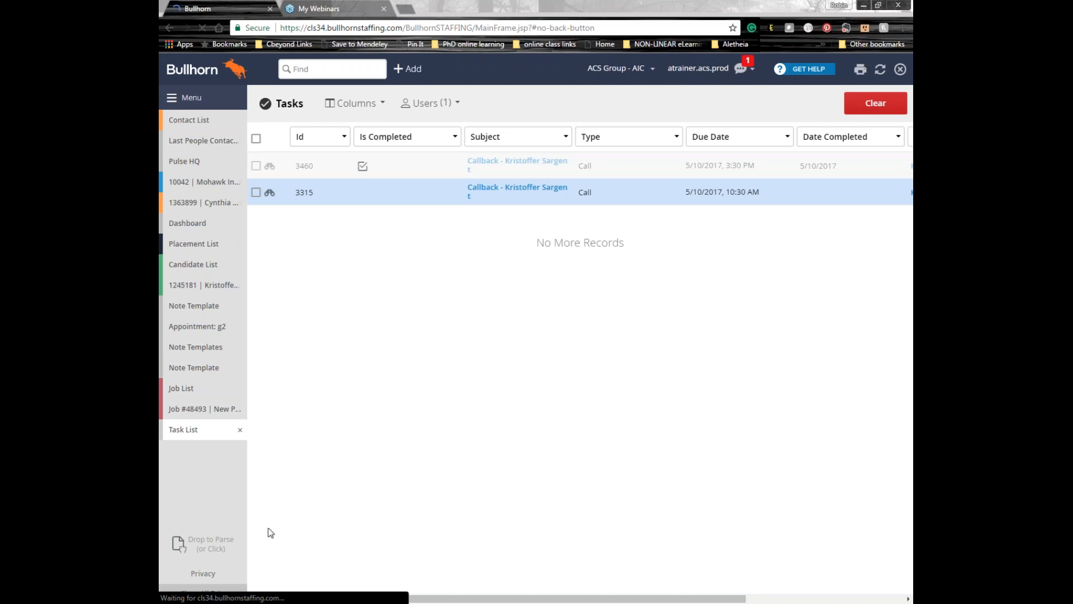
Close all open Bullhorn tabs and open the Contacts list
{"action": "left_click", "coordinate": [205, 593]}
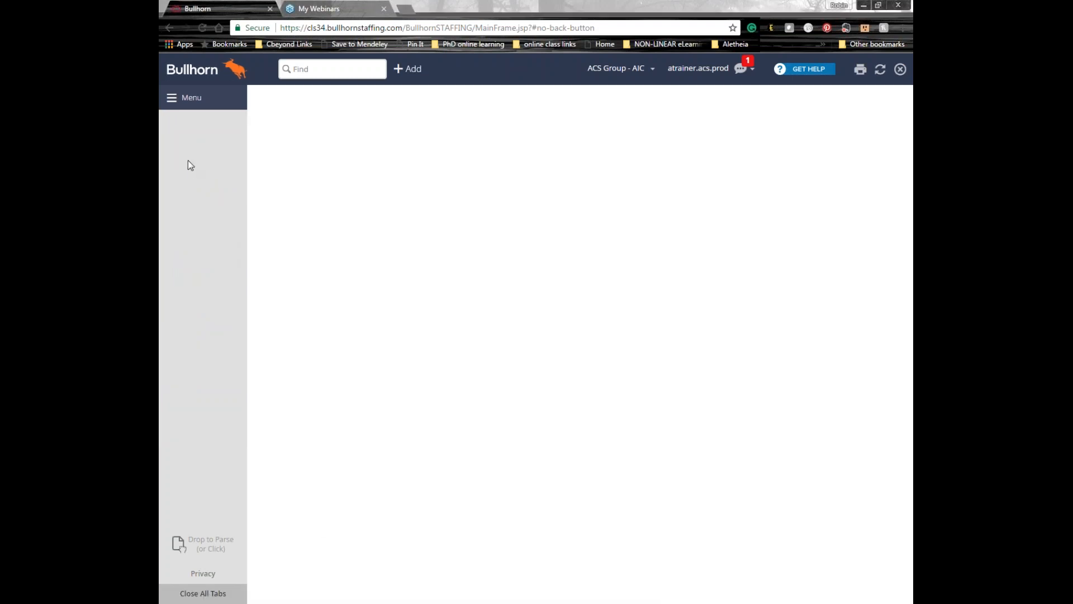
{"action": "left_click", "coordinate": [183, 103]}
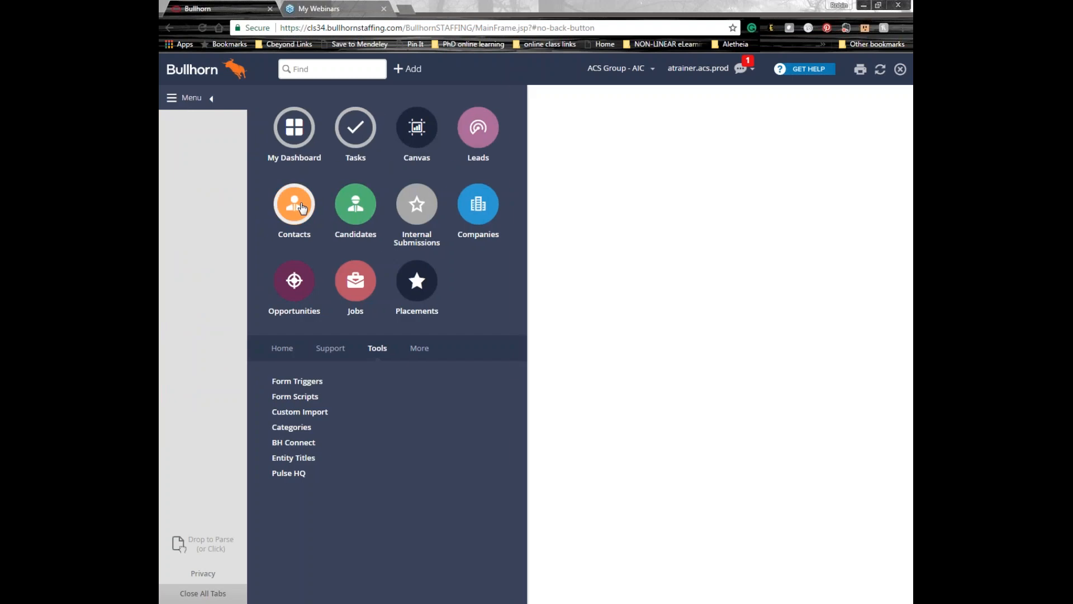
{"action": "left_click", "coordinate": [295, 204]}
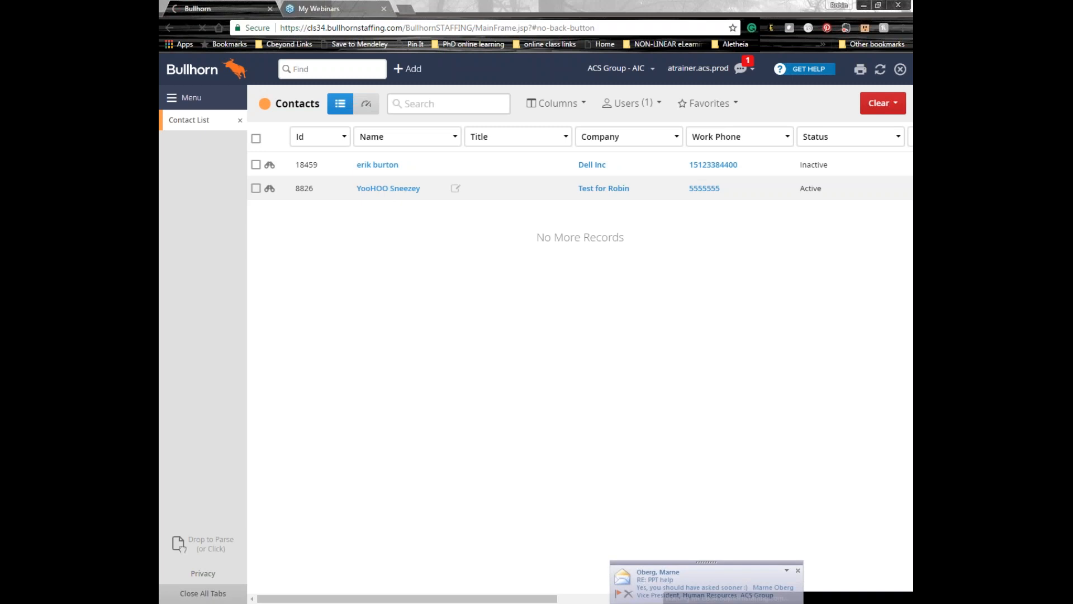
Open the Pulse view of the contact with Active status, and return to the contact list
{"action": "left_click", "coordinate": [384, 190]}
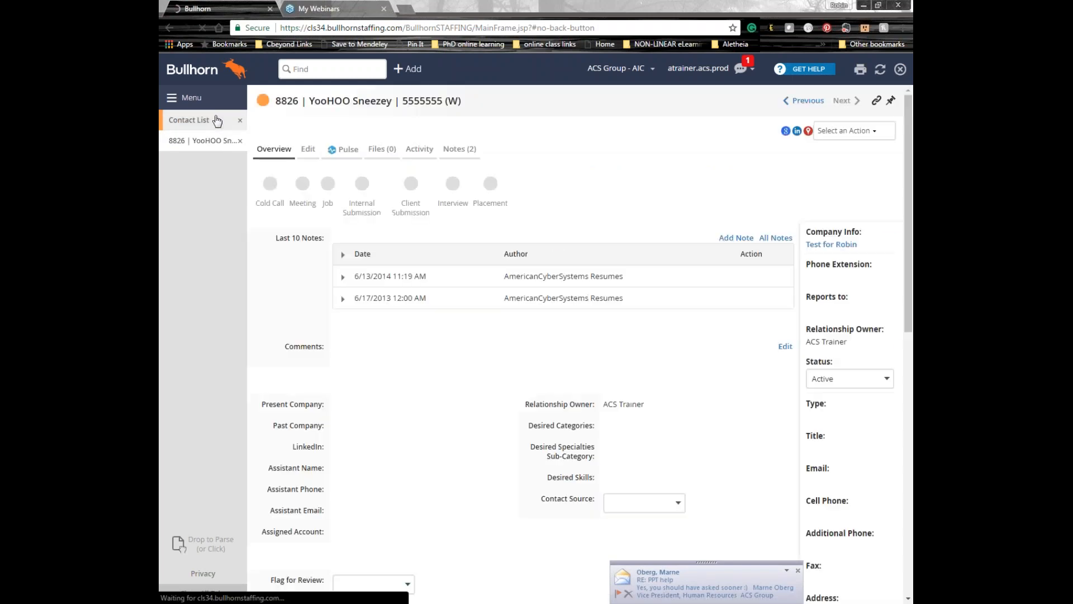
{"action": "left_click", "coordinate": [342, 150]}
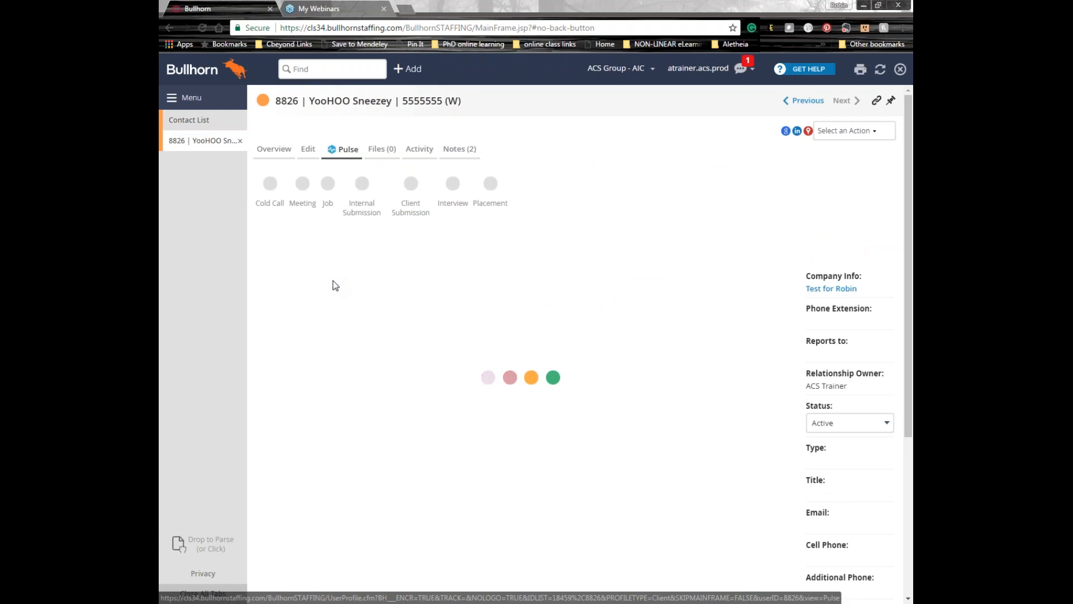
{"action": "left_click", "coordinate": [200, 120]}
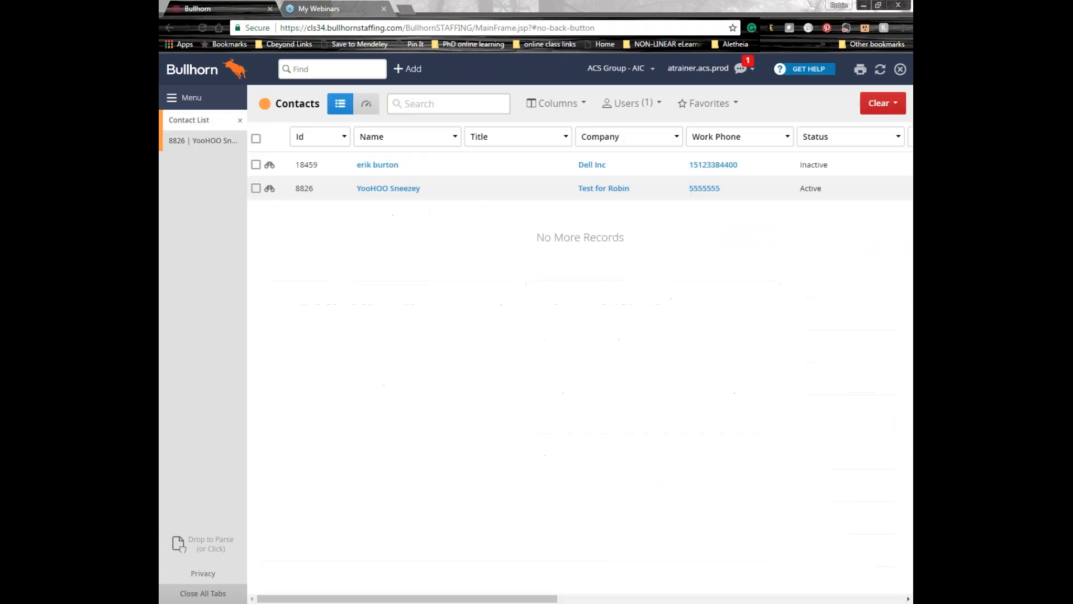
Clear the contact list's filters and filter it by the chosen colleague found through the user search
{"action": "left_click", "coordinate": [883, 103]}
{"action": "left_click", "coordinate": [838, 158]}
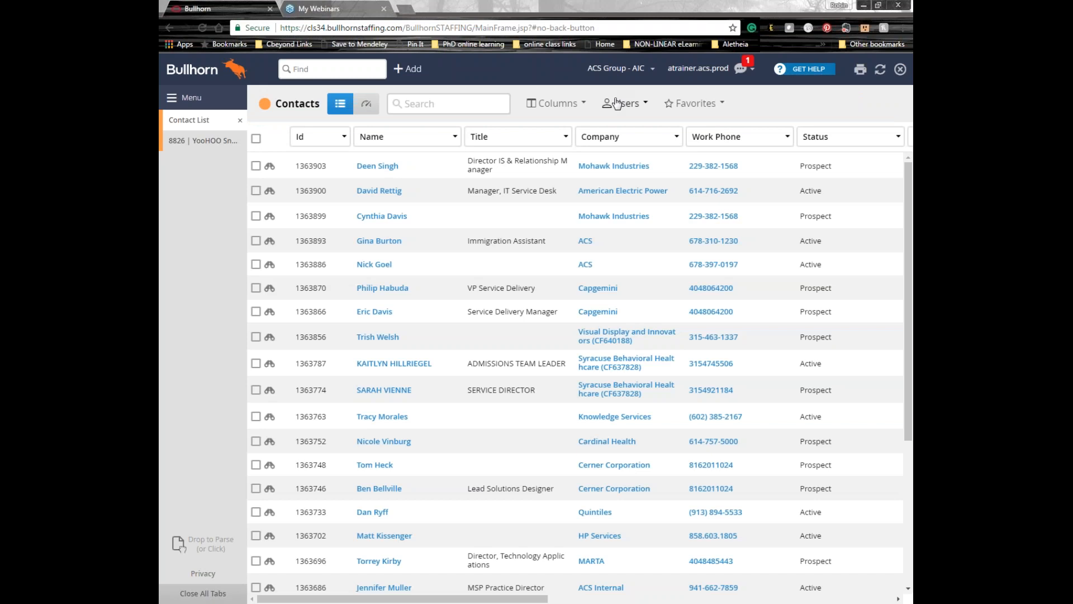
{"action": "left_click", "coordinate": [620, 103]}
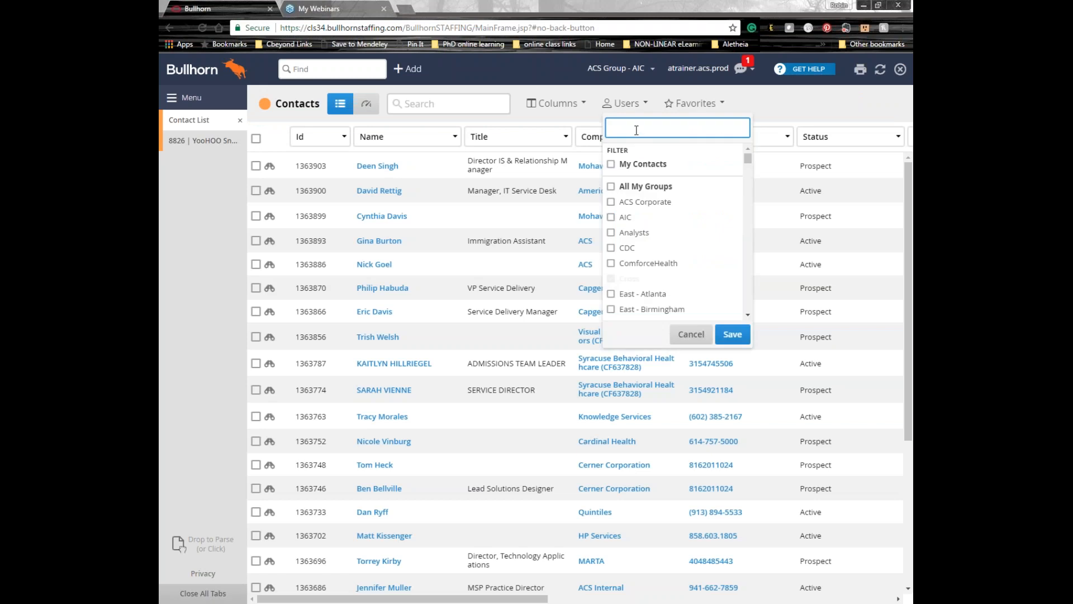
{"action": "type", "text": "carl"}
{"action": "left_click", "coordinate": [659, 225]}
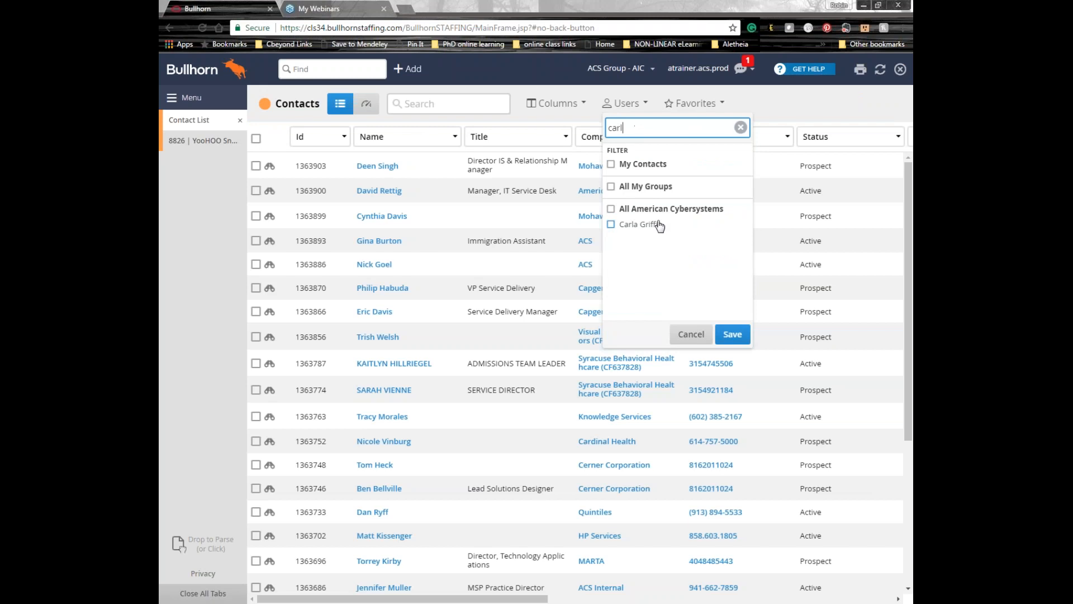
{"action": "left_click", "coordinate": [734, 335]}
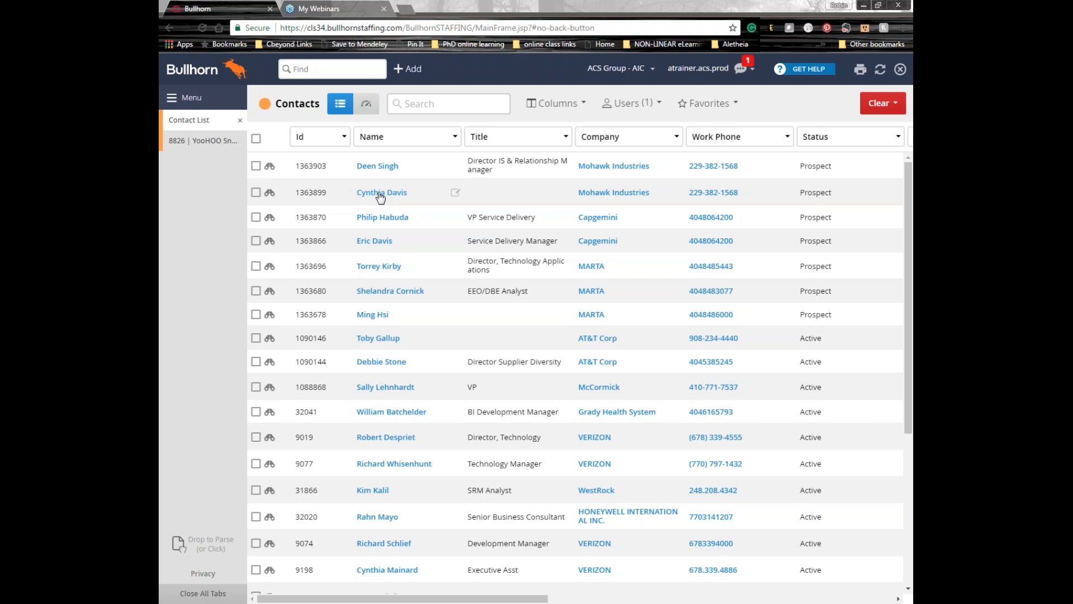
Open the Pulse view of the Mohawk Industries company record and check which cards can be added
{"action": "left_click", "coordinate": [595, 190]}
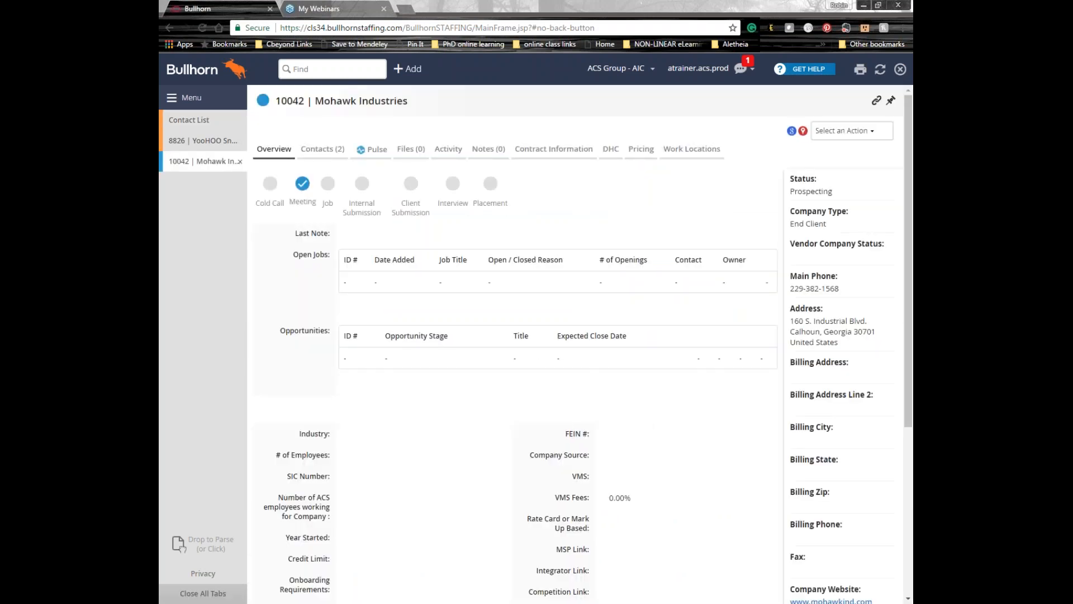
{"action": "left_click", "coordinate": [378, 150]}
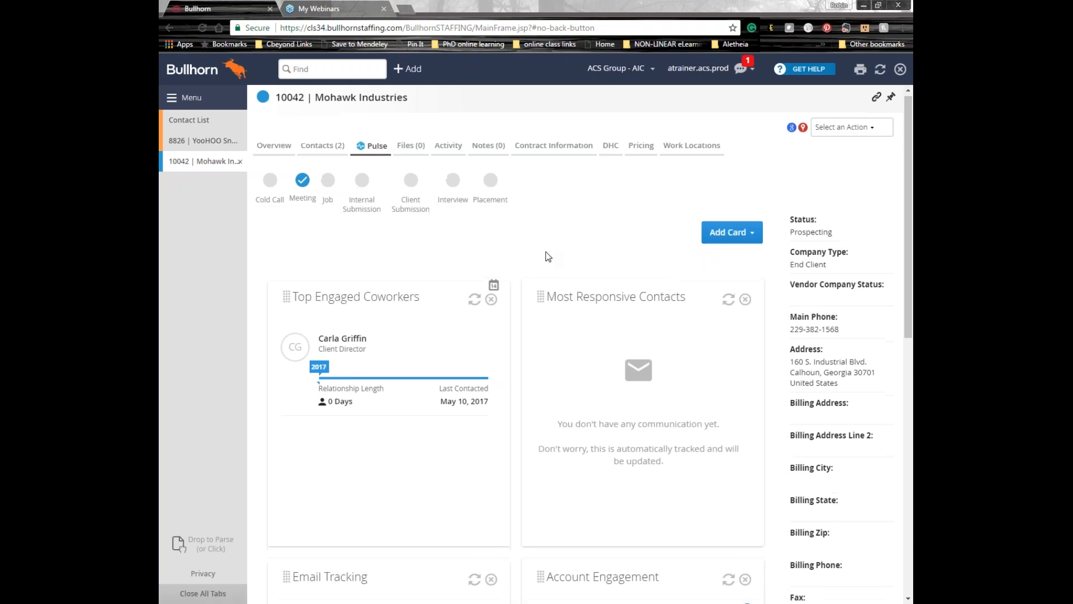
{"action": "scroll", "coordinate": [545, 256], "scroll_direction": "down", "scroll_amount": 1}
{"action": "scroll", "coordinate": [431, 278], "scroll_direction": "up", "scroll_amount": 1}
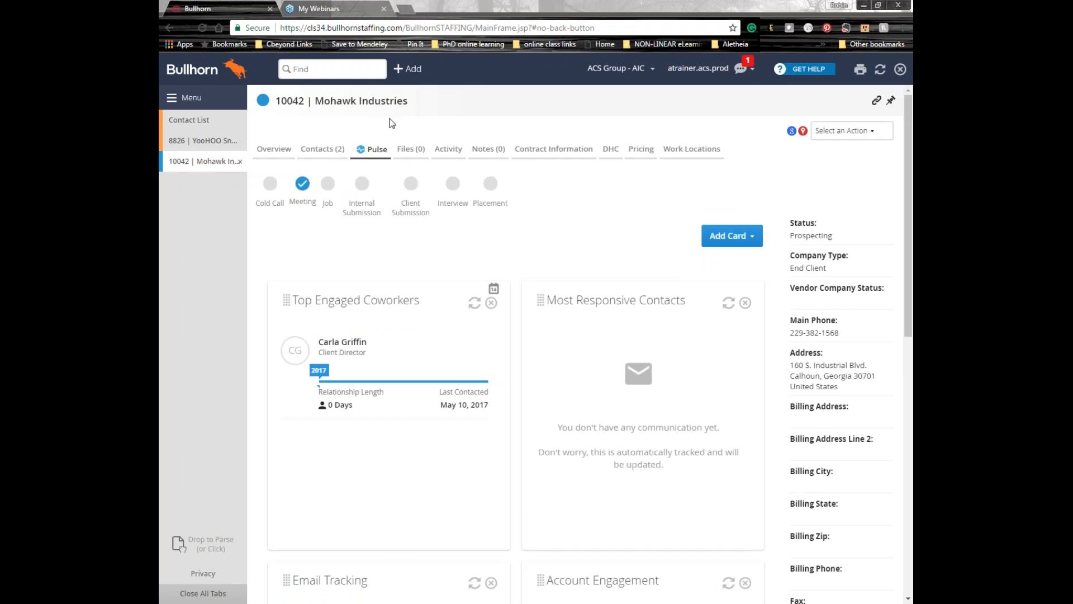
{"action": "scroll", "coordinate": [535, 262], "scroll_direction": "down", "scroll_amount": 1}
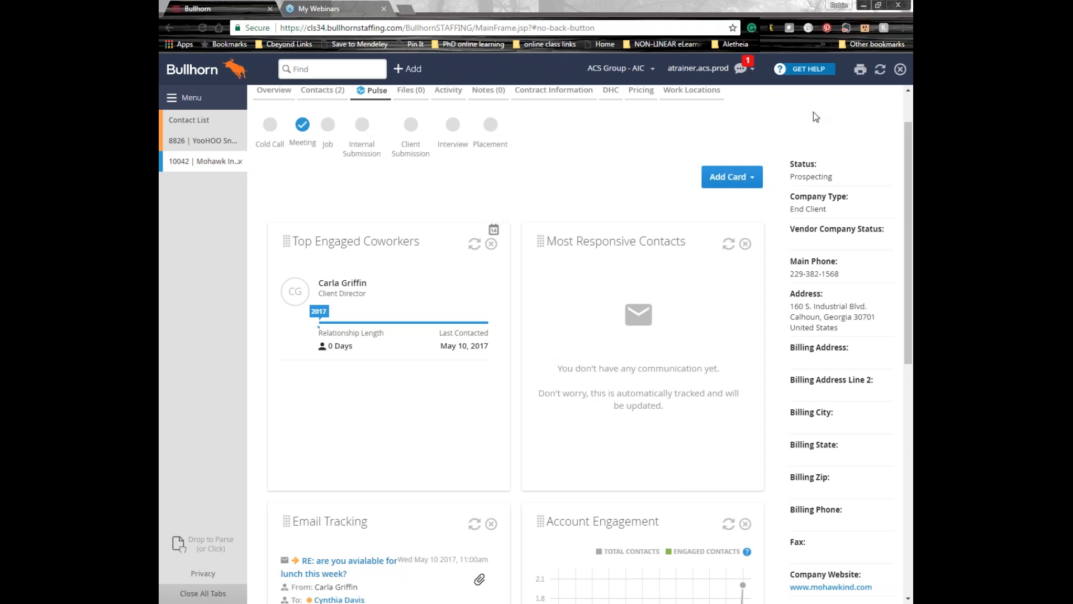
{"action": "left_click", "coordinate": [733, 175]}
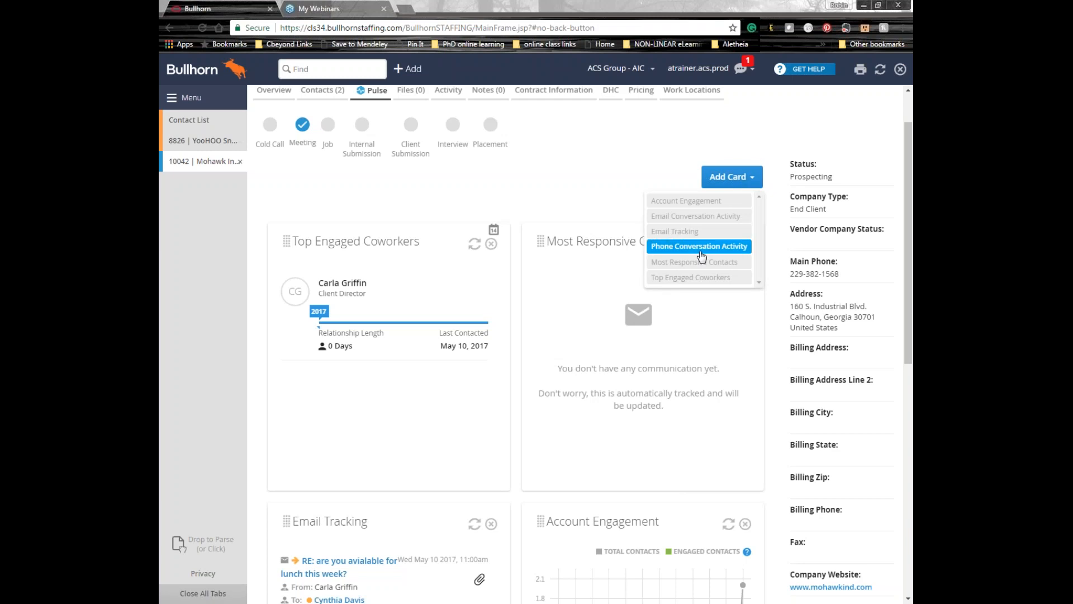
{"action": "left_click", "coordinate": [607, 176]}
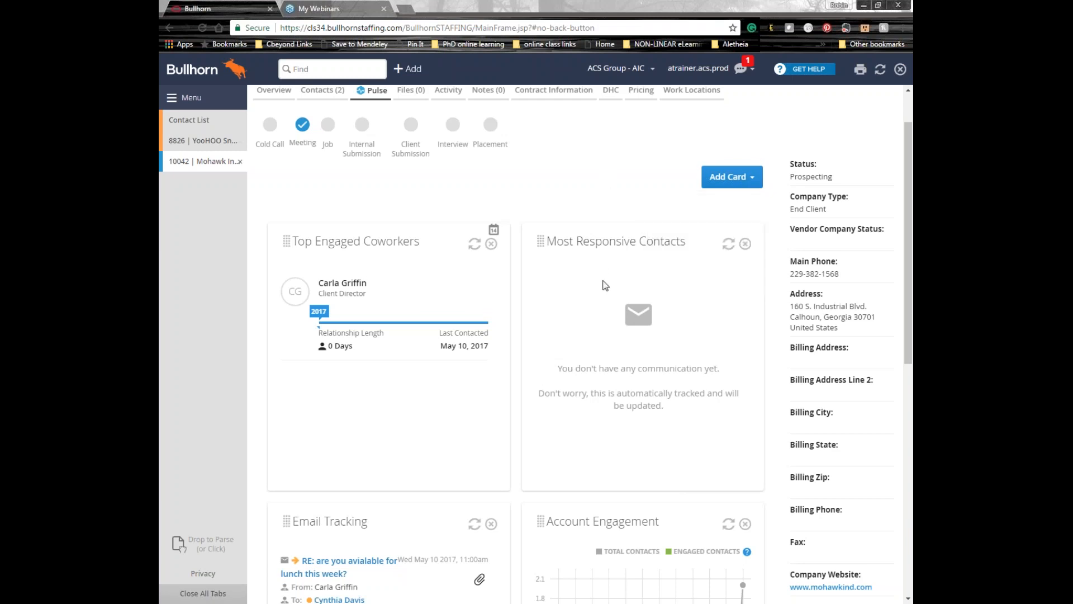
Review the company's Email Tracking, Account Engagement and Email Conversation Activity cards in its Pulse view
{"action": "scroll", "coordinate": [604, 273], "scroll_direction": "down", "scroll_amount": 3}
{"action": "scroll", "coordinate": [306, 474], "scroll_direction": "down", "scroll_amount": 1}
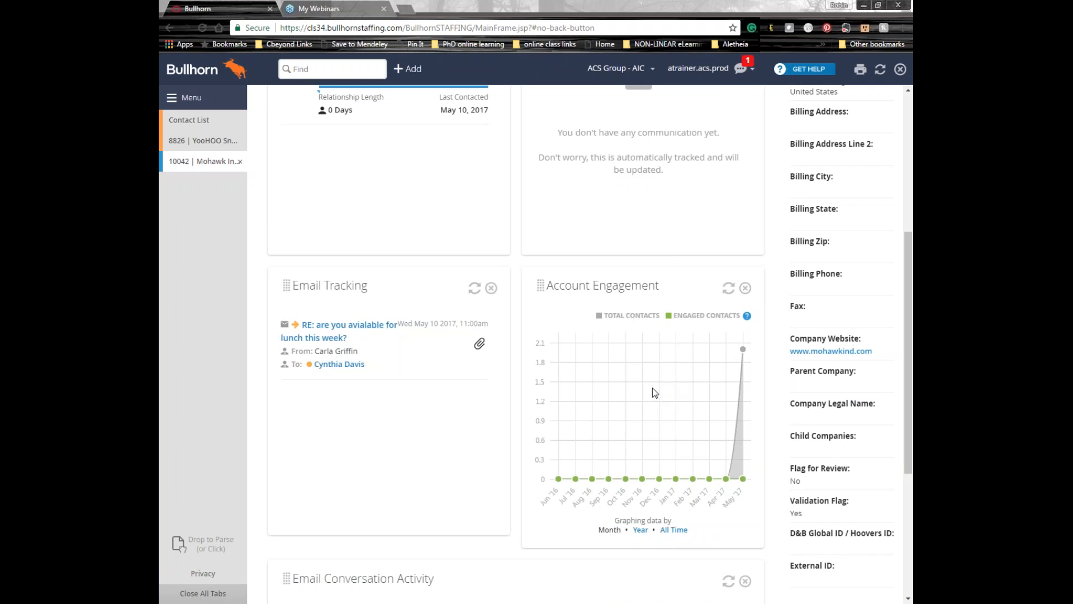
{"action": "scroll", "coordinate": [648, 385], "scroll_direction": "down", "scroll_amount": 1}
{"action": "mouse_move", "coordinate": [745, 292]}
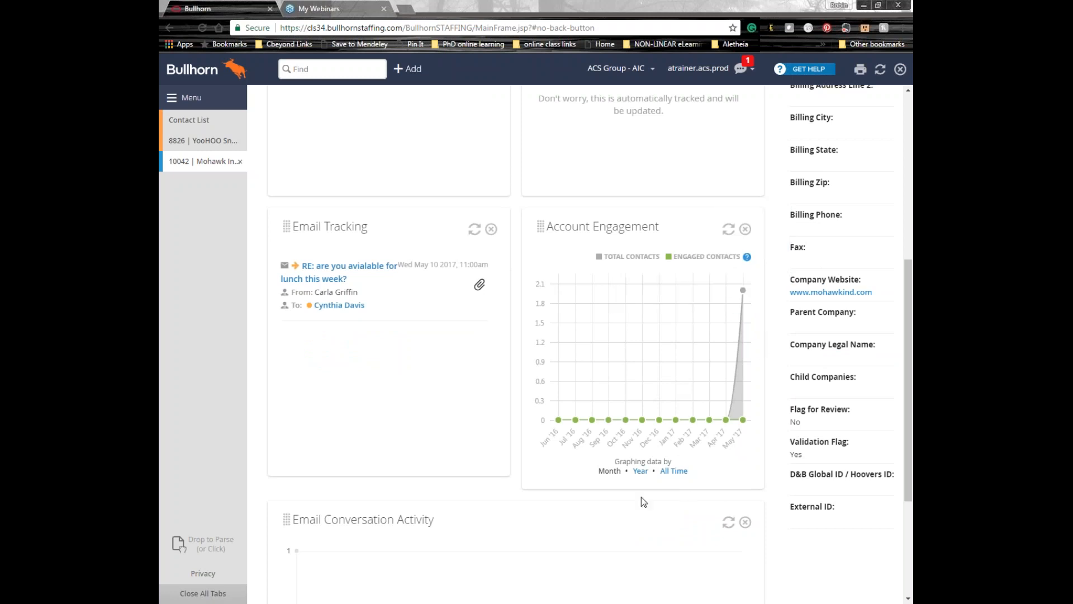
{"action": "scroll", "coordinate": [334, 347], "scroll_direction": "down", "scroll_amount": 3}
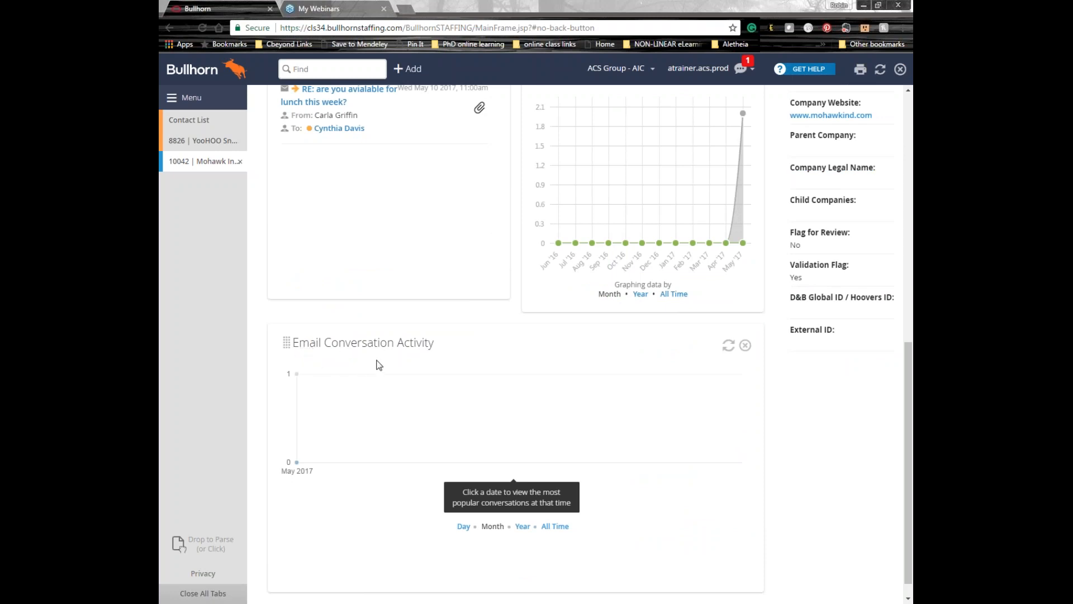
{"action": "mouse_move", "coordinate": [305, 391]}
{"action": "scroll", "coordinate": [578, 535], "scroll_direction": "up", "scroll_amount": 10}
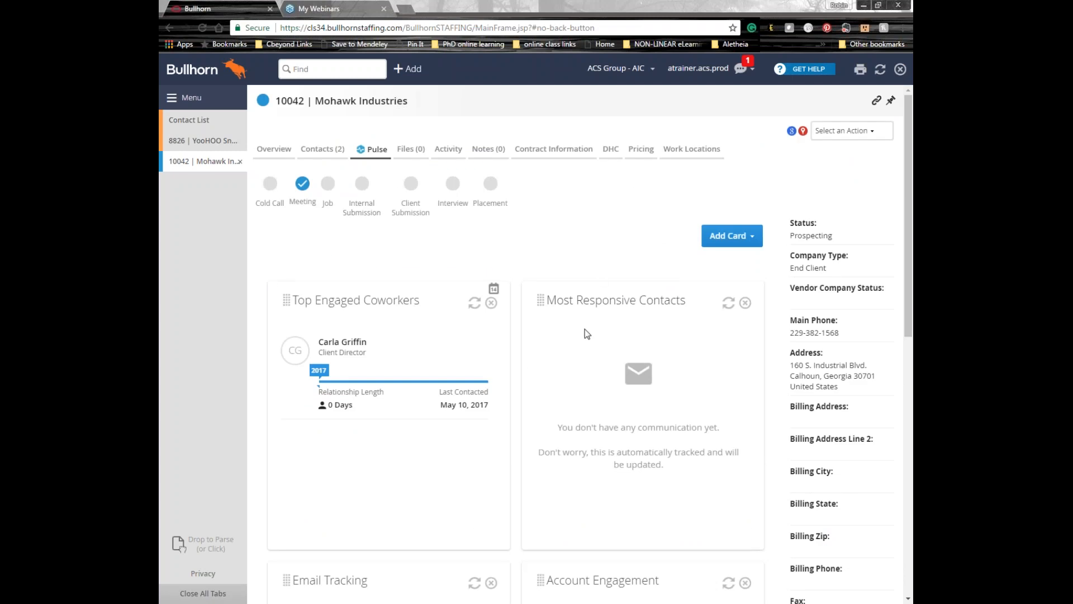
{"action": "scroll", "coordinate": [597, 277], "scroll_direction": "down", "scroll_amount": 2}
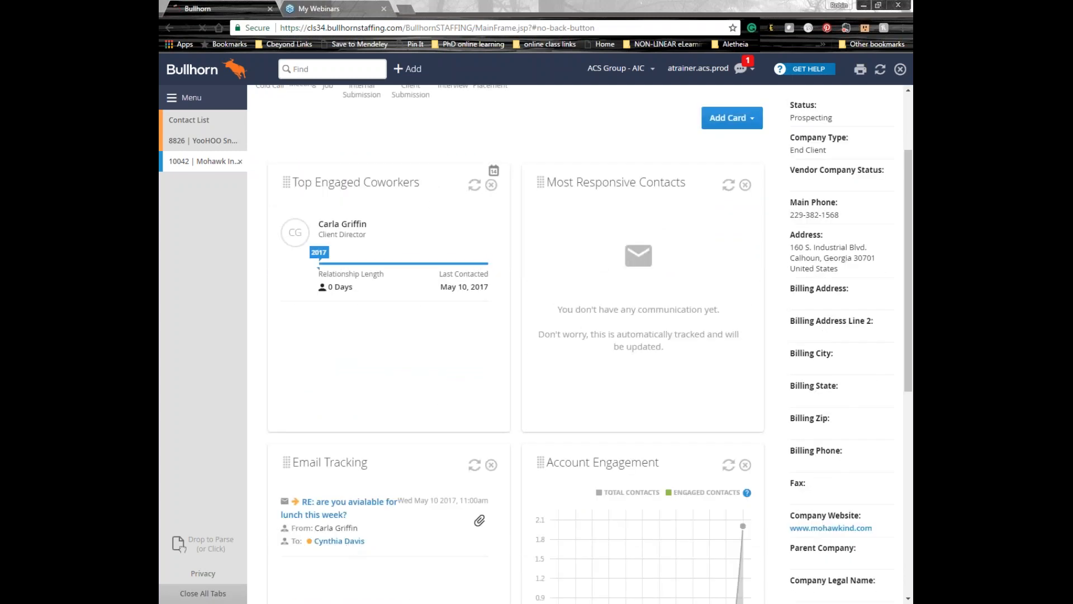
Open the Pulse view of the contact linked to the tracked lunch email and review its engagement cards
{"action": "left_click", "coordinate": [350, 502]}
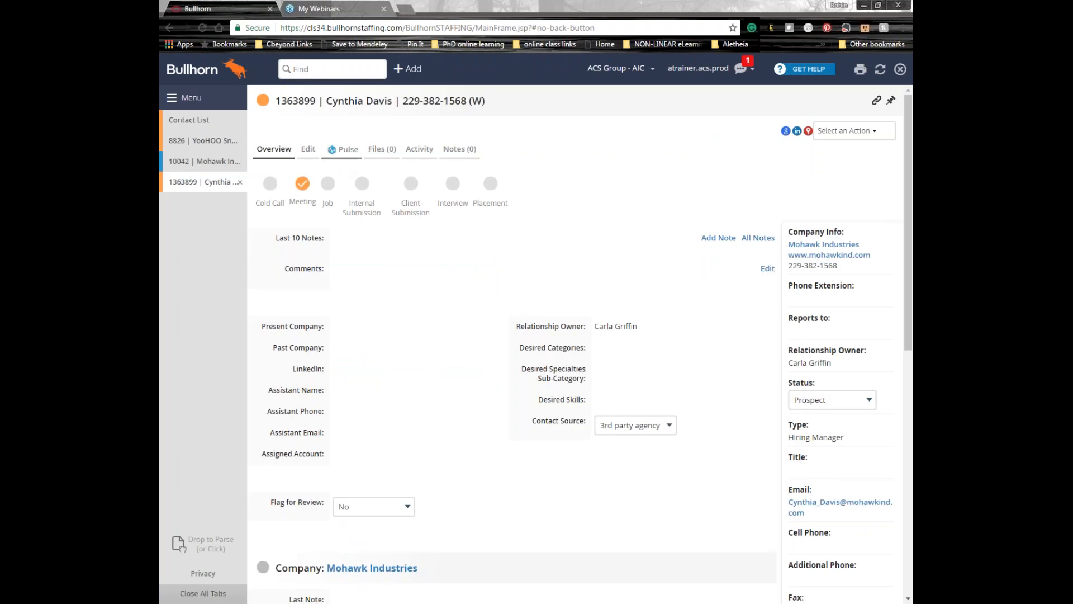
{"action": "left_click", "coordinate": [344, 150]}
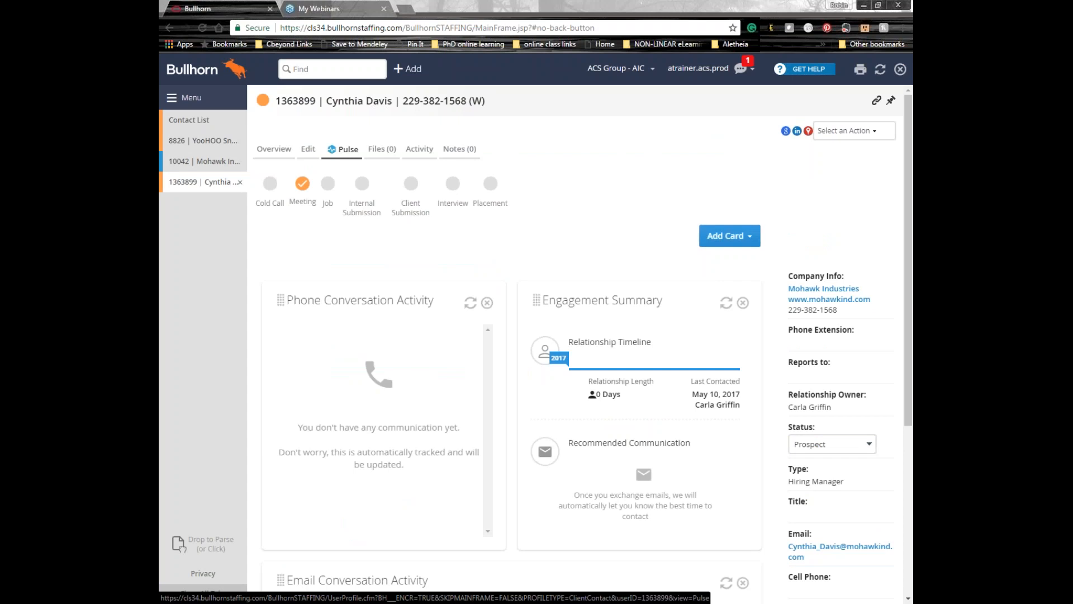
{"action": "scroll", "coordinate": [564, 261], "scroll_direction": "down", "scroll_amount": 2}
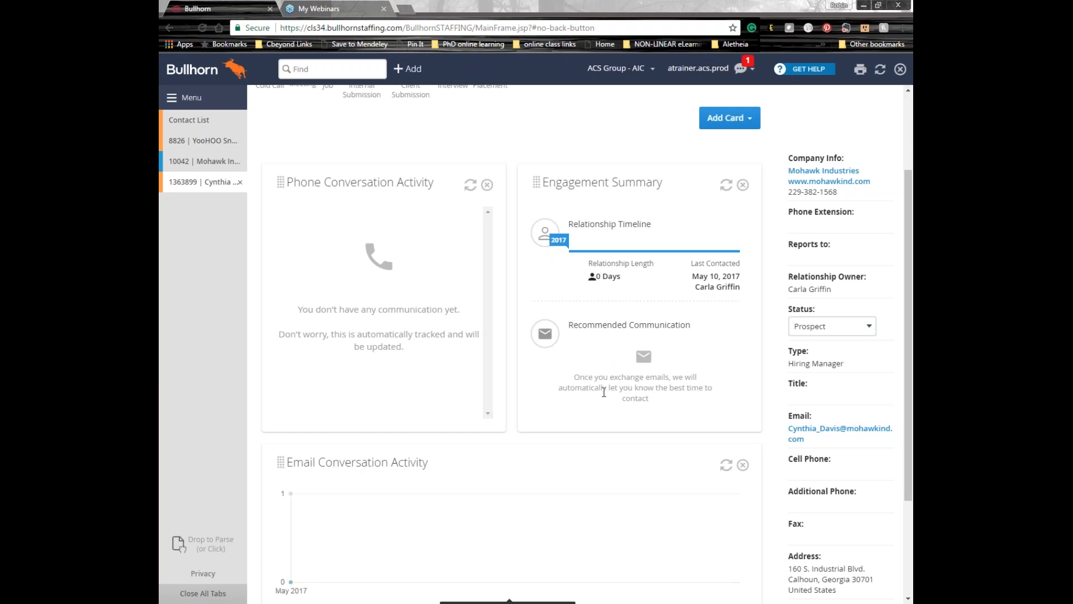
{"action": "scroll", "coordinate": [604, 389], "scroll_direction": "down", "scroll_amount": 1}
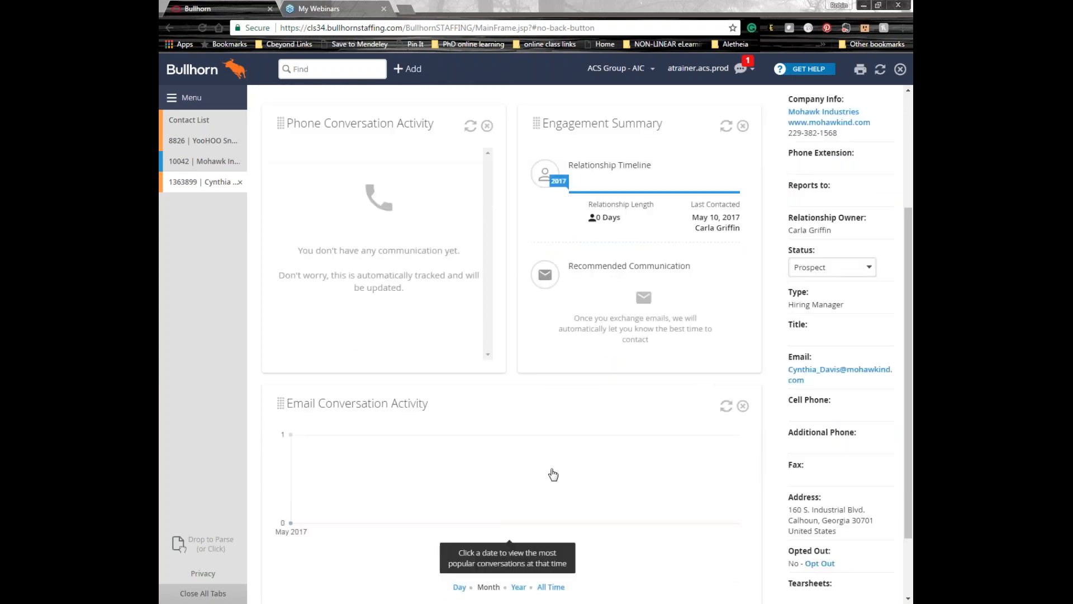
{"action": "scroll", "coordinate": [682, 455], "scroll_direction": "up", "scroll_amount": 3}
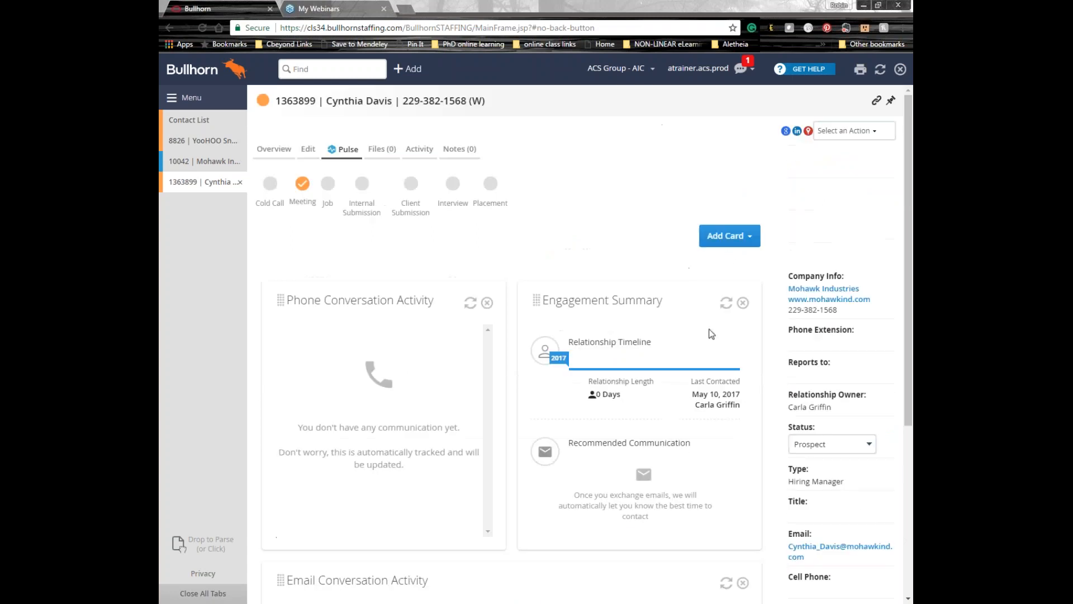
Add the Email Tracking and Top Engaged Coworkers cards to the contact's Pulse view
{"action": "left_click", "coordinate": [741, 237]}
{"action": "left_click", "coordinate": [679, 276]}
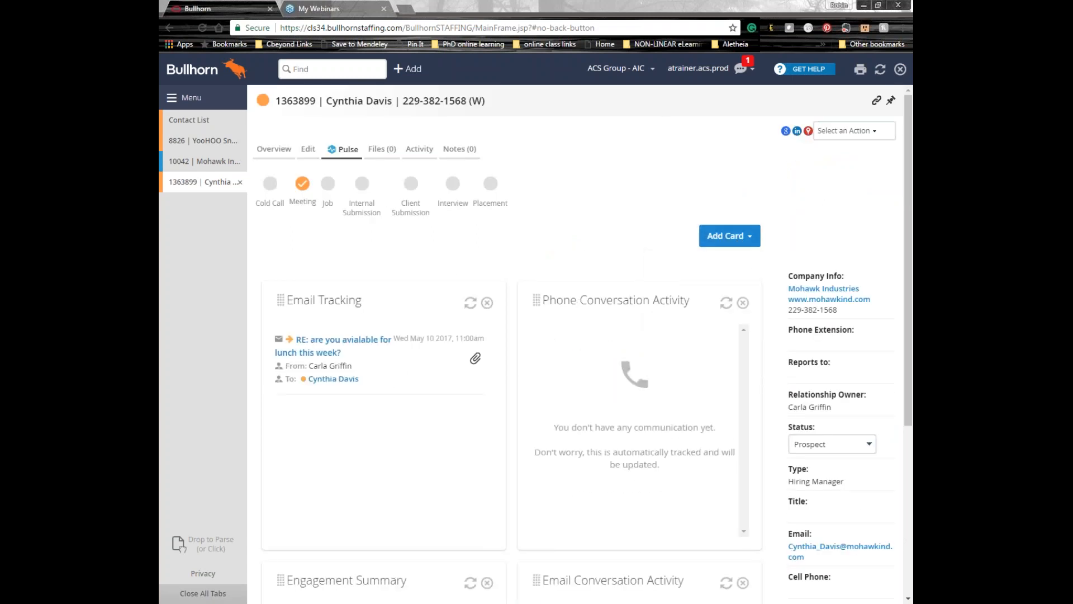
{"action": "left_click", "coordinate": [749, 235]}
{"action": "left_click", "coordinate": [696, 322]}
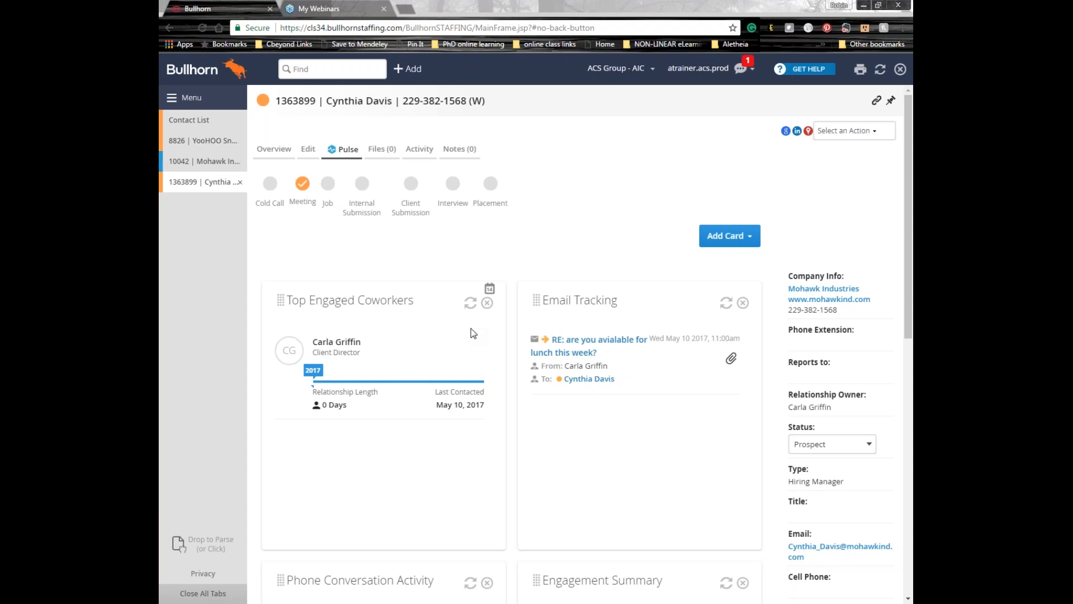
Open the Candidates list and select all listed candidates
{"action": "left_click", "coordinate": [195, 98]}
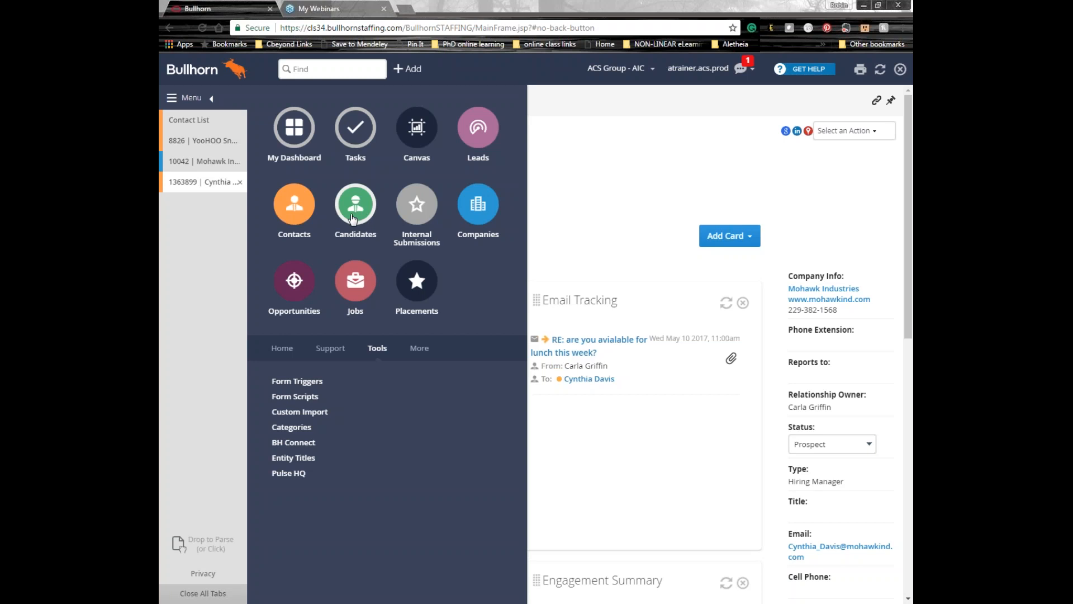
{"action": "left_click", "coordinate": [354, 217]}
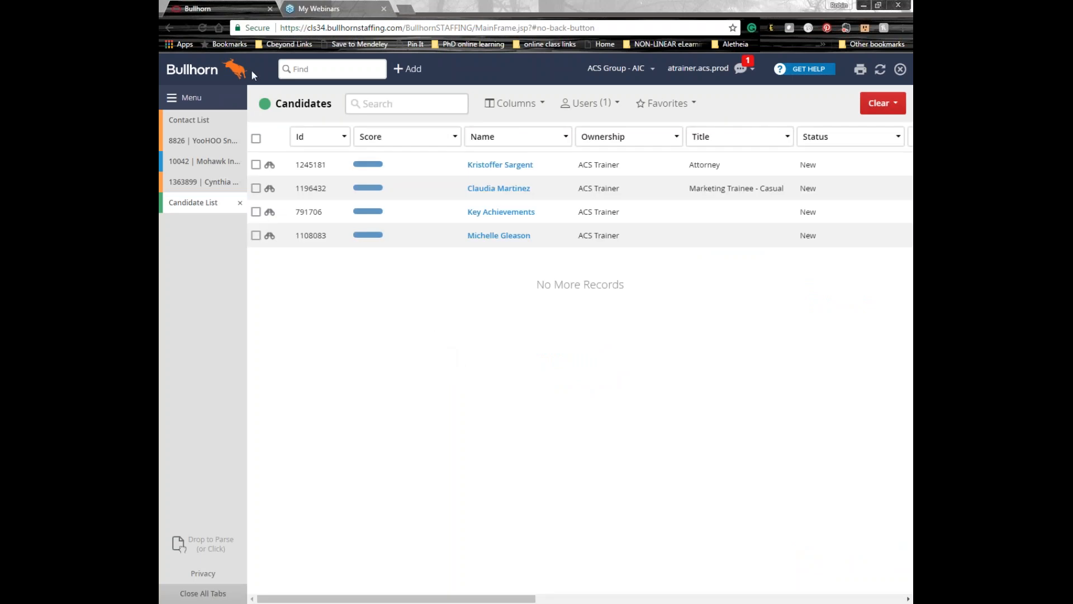
{"action": "left_click", "coordinate": [256, 139]}
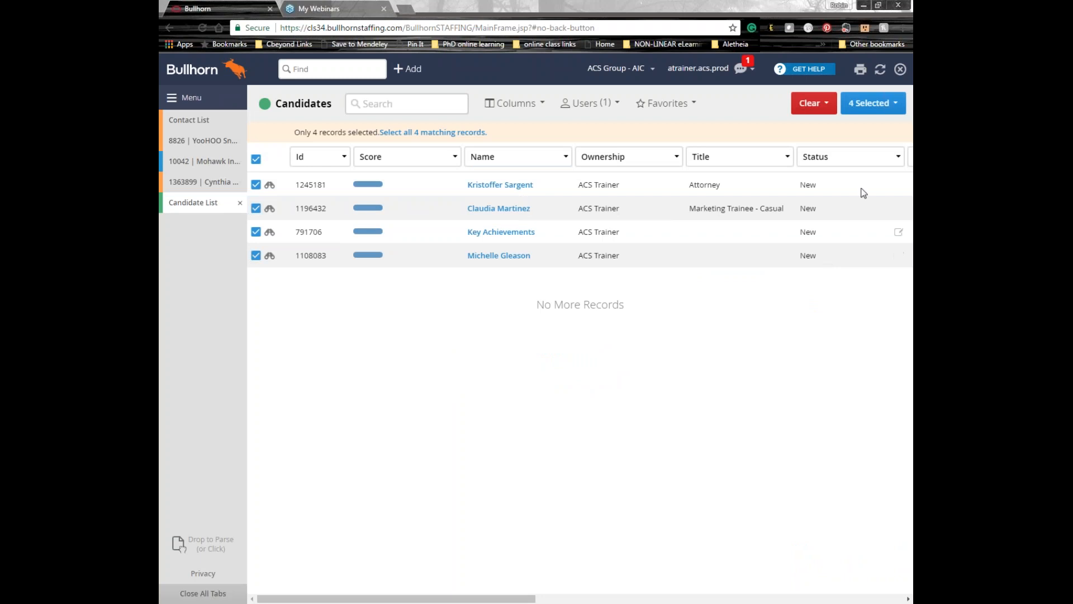
Add the selected candidates to a new distribution list named "New distro" and save it
{"action": "left_click", "coordinate": [863, 112]}
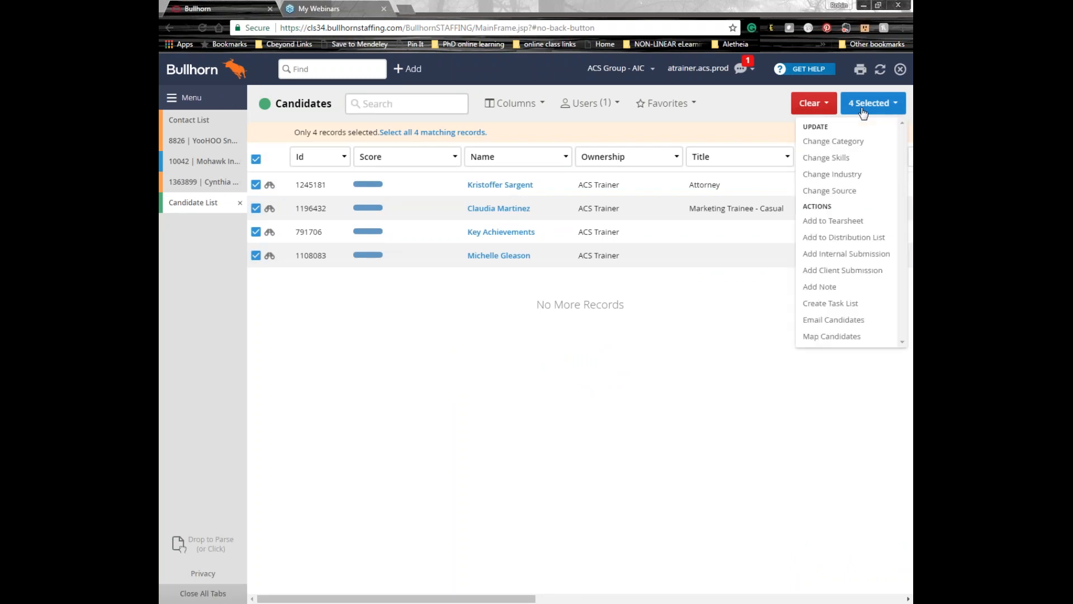
{"action": "left_click", "coordinate": [847, 241]}
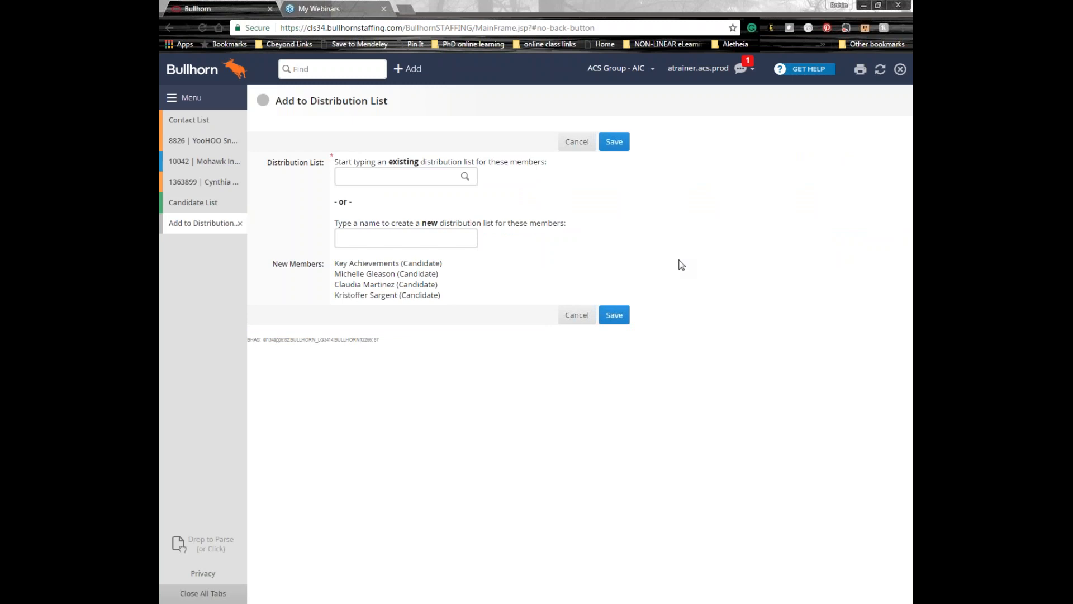
{"action": "left_click", "coordinate": [430, 180]}
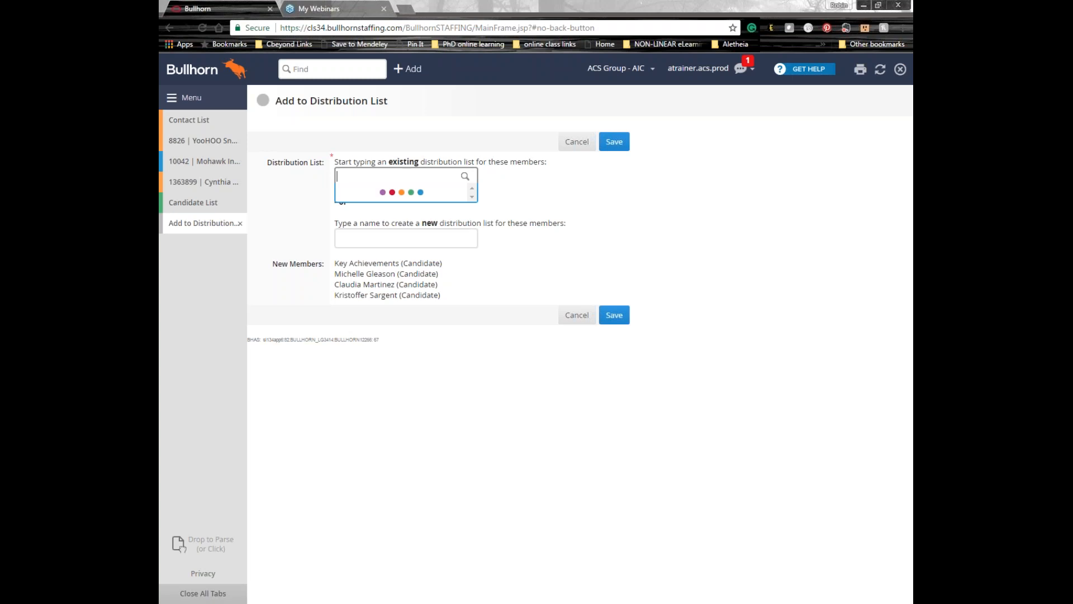
{"action": "left_click", "coordinate": [518, 207]}
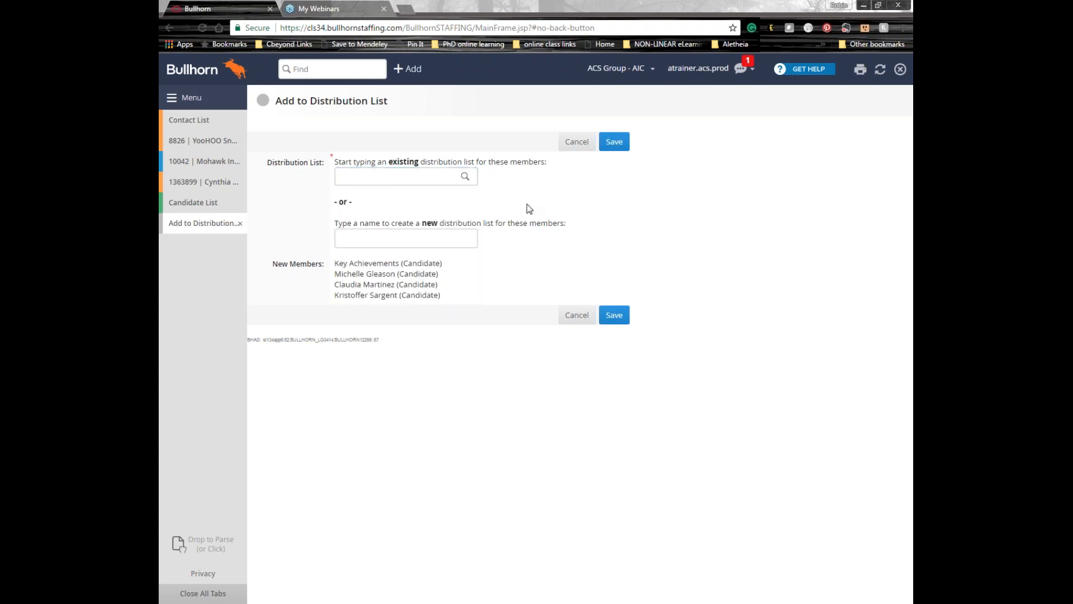
{"action": "left_click", "coordinate": [399, 242]}
{"action": "type", "text": "New distro"}
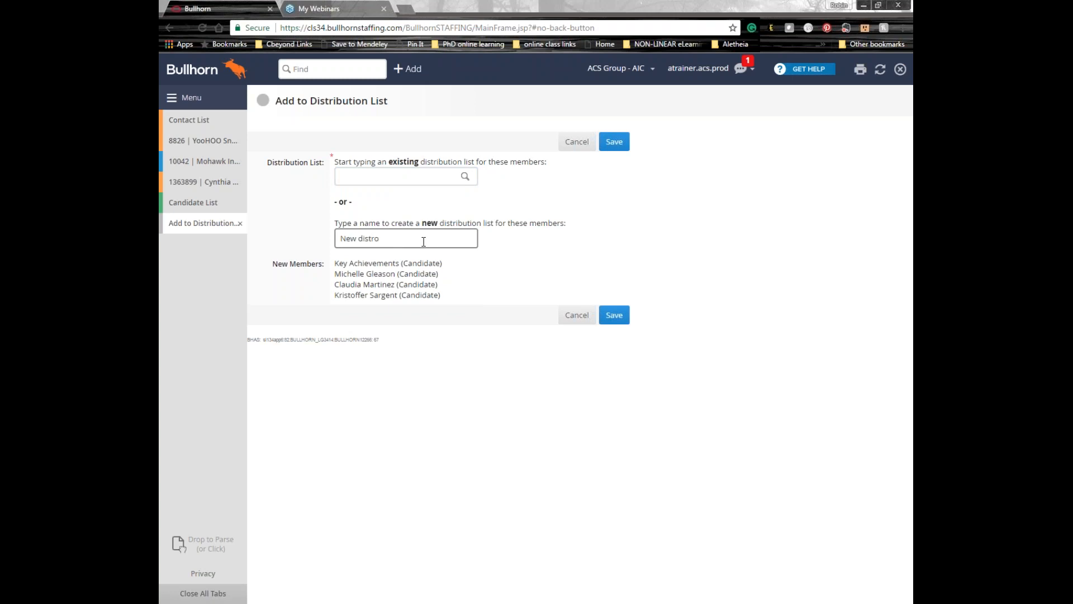
{"action": "left_click", "coordinate": [620, 320]}
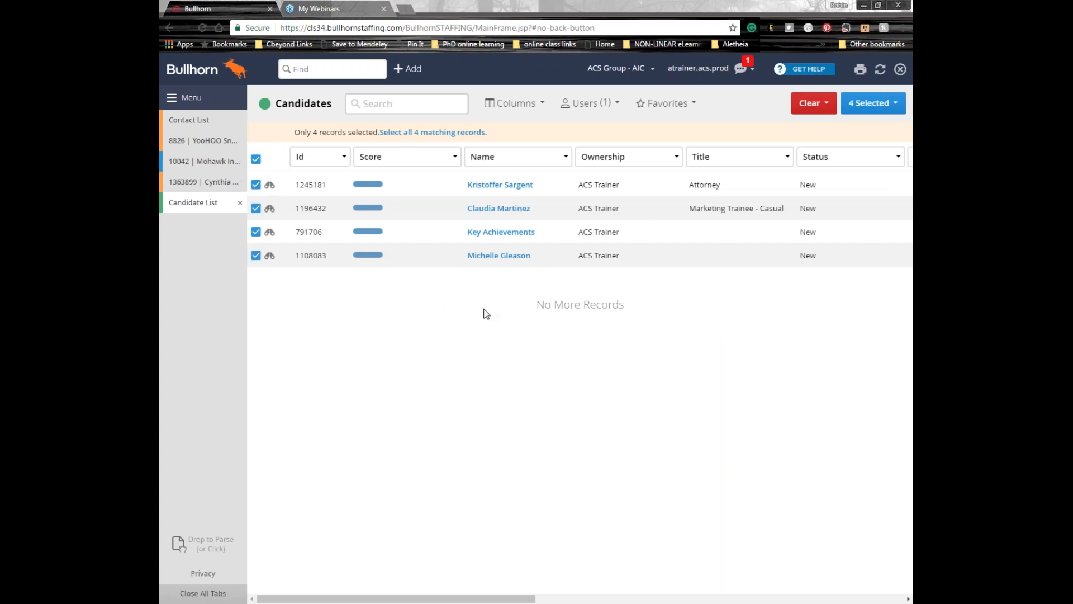
Start an email to the selected candidates and add the "New distro" distribution list as a recipient
{"action": "left_click", "coordinate": [883, 105]}
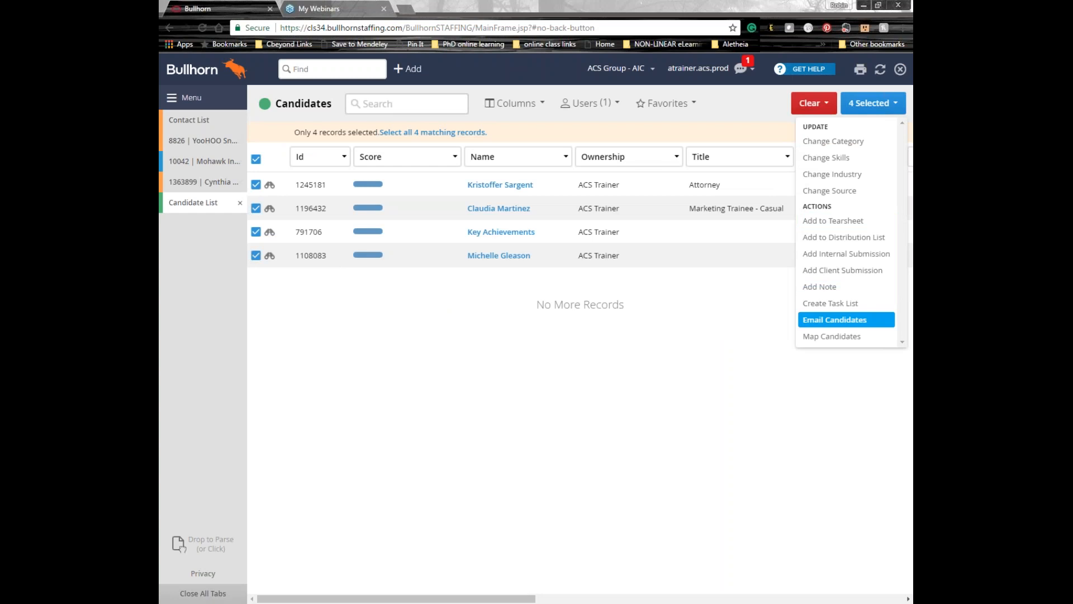
{"action": "left_click", "coordinate": [835, 320]}
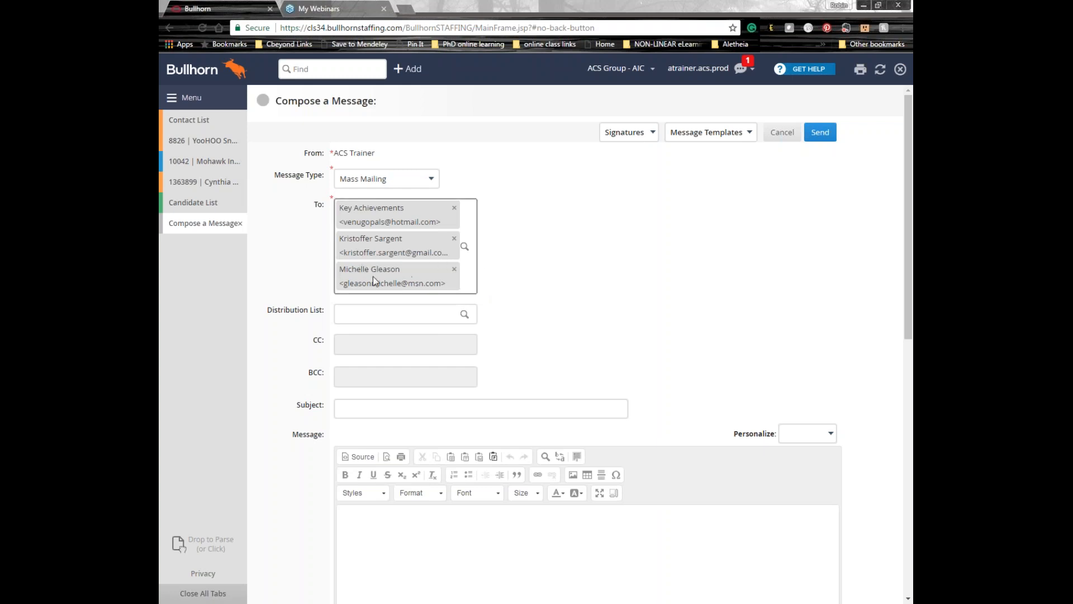
{"action": "left_click", "coordinate": [376, 321]}
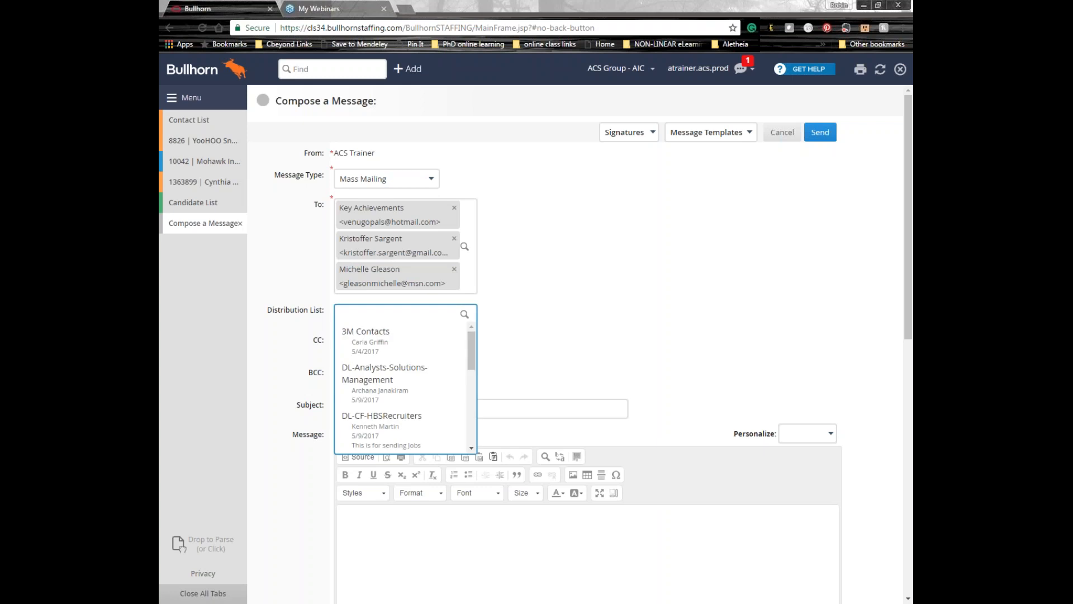
{"action": "type", "text": "new"}
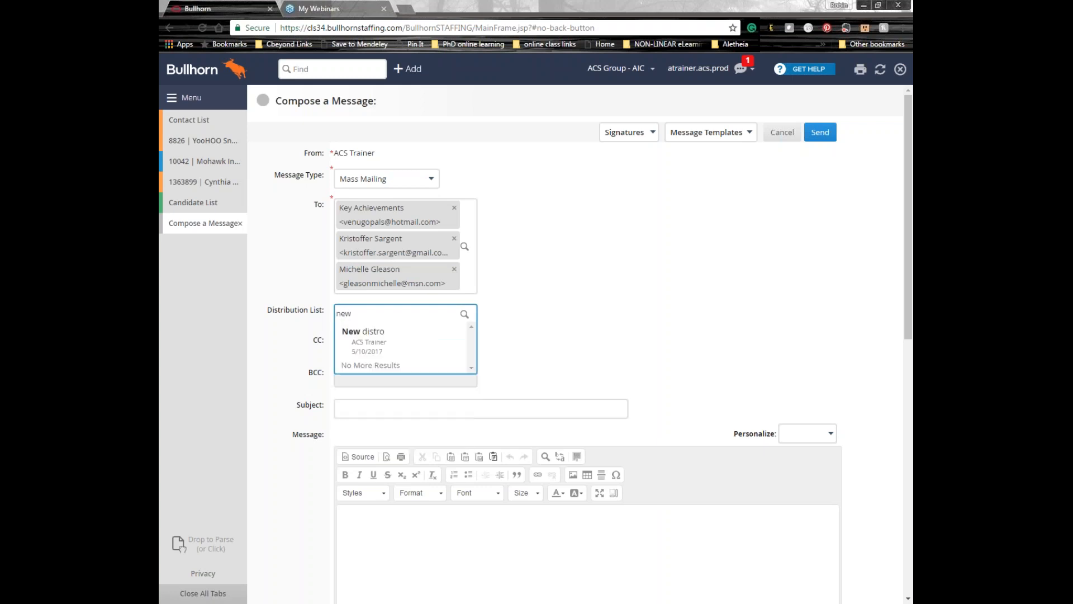
{"action": "left_click", "coordinate": [380, 341]}
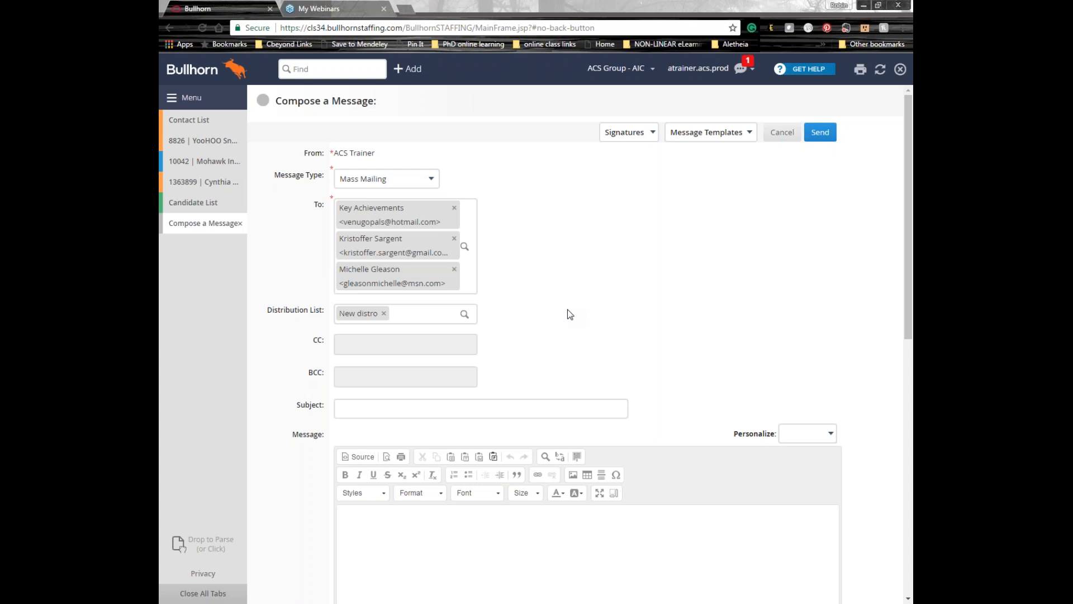
Return to the candidate list and clear all its search criteria and filters
{"action": "left_click", "coordinate": [213, 204]}
{"action": "left_click", "coordinate": [810, 103]}
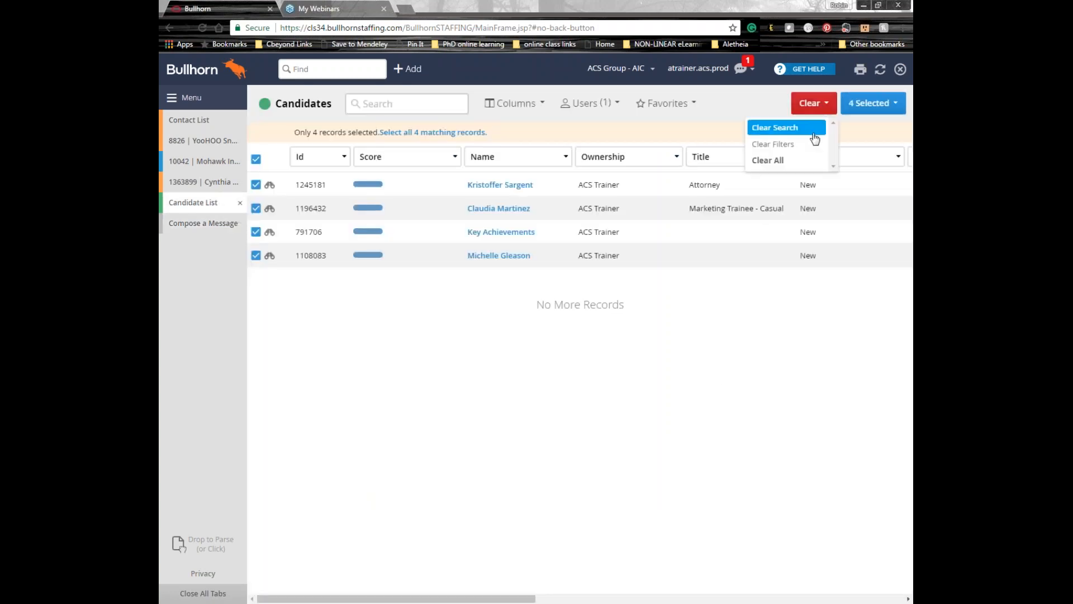
{"action": "left_click", "coordinate": [761, 160]}
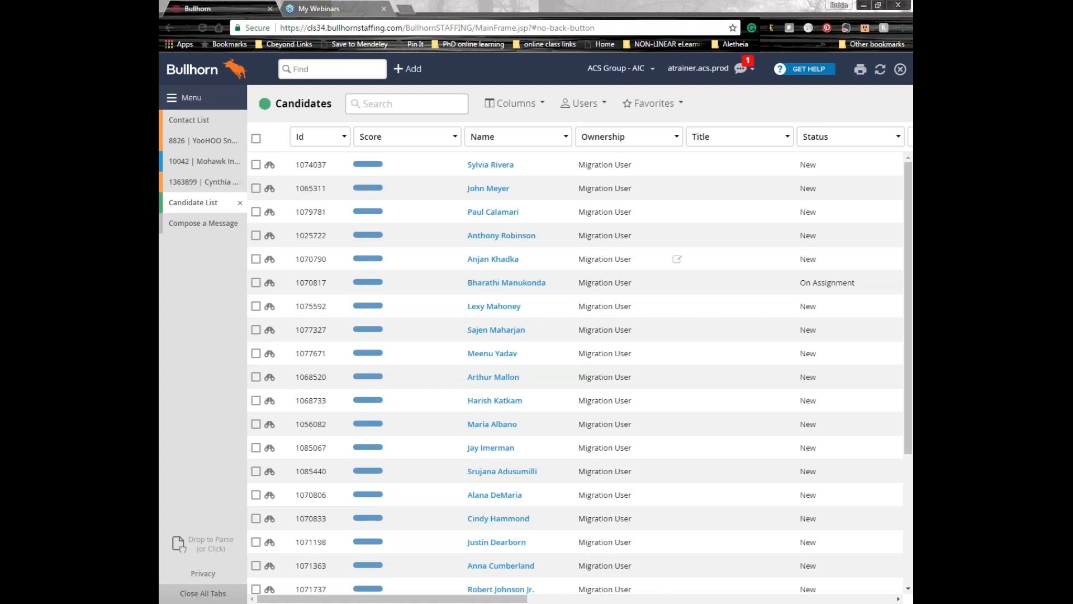
Search the candidate list for the keyword "engineers"
{"action": "left_click", "coordinate": [388, 106]}
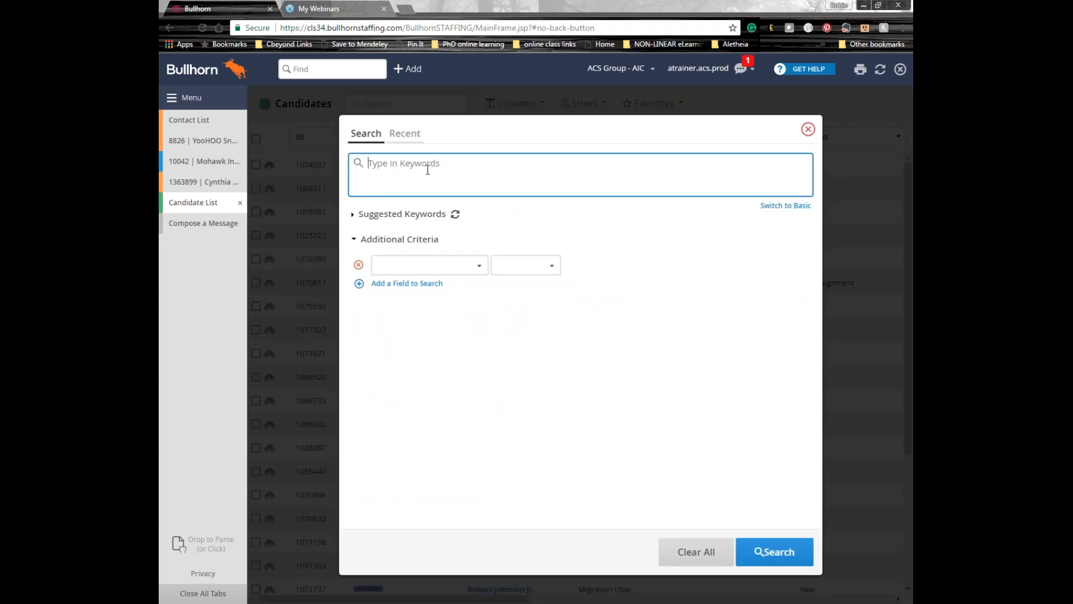
{"action": "type", "text": "engineers"}
{"action": "left_click", "coordinate": [756, 559]}
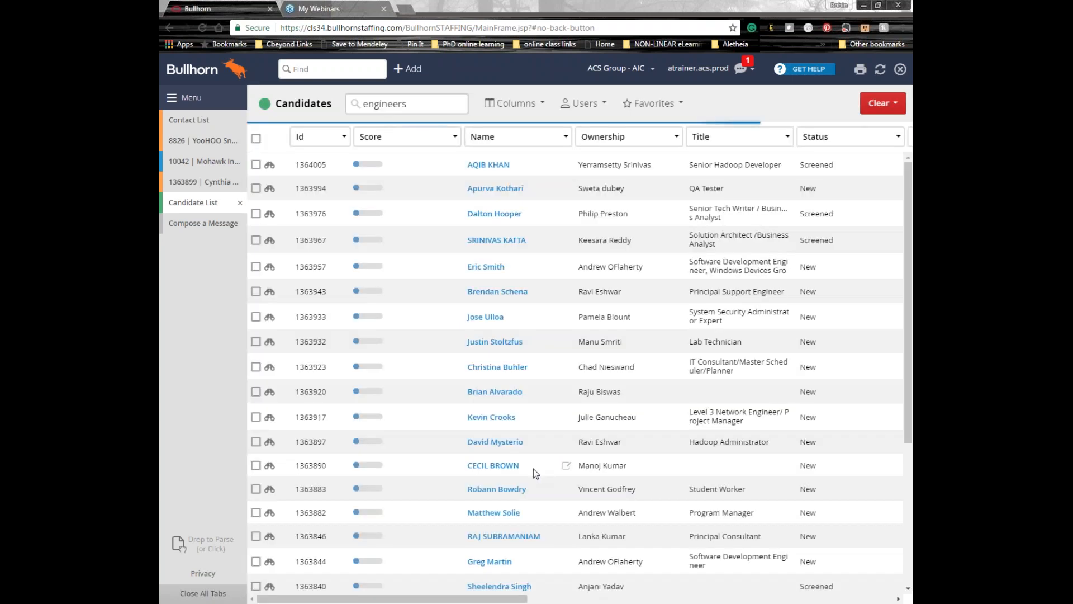
Add the first four candidates in the results to a new private tearsheet named "engineers" and save it
{"action": "left_click", "coordinate": [256, 164]}
{"action": "left_click", "coordinate": [256, 188]}
{"action": "left_click", "coordinate": [256, 213]}
{"action": "left_click", "coordinate": [256, 239]}
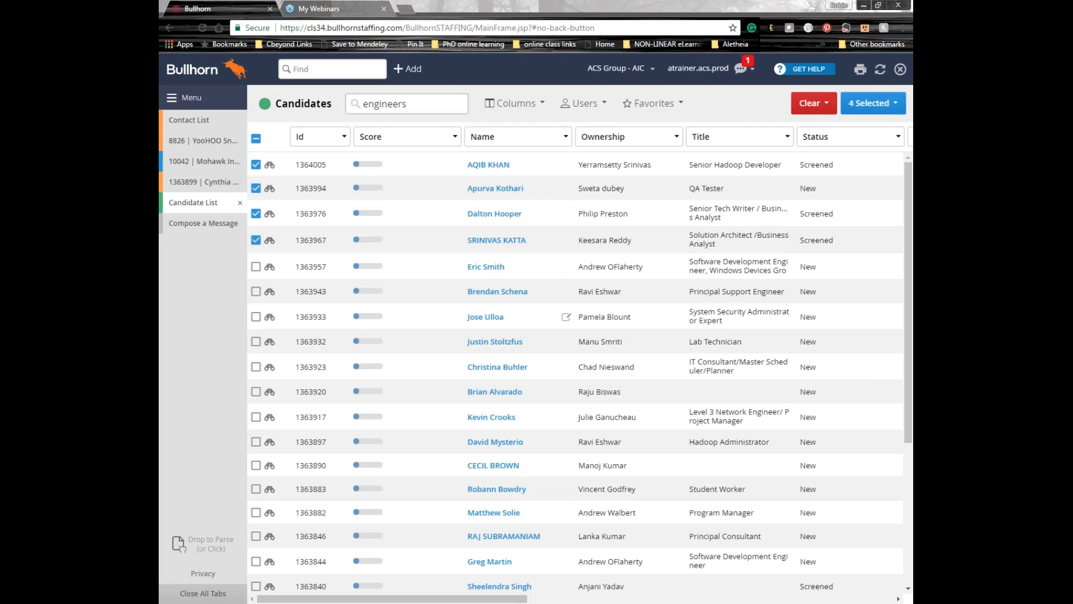
{"action": "left_click", "coordinate": [869, 107]}
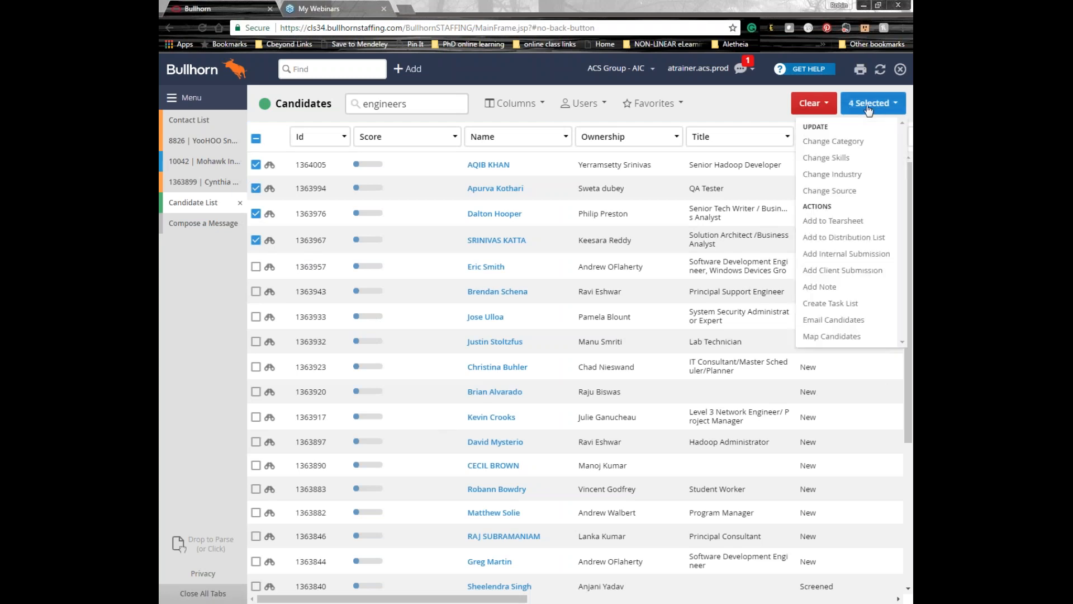
{"action": "left_click", "coordinate": [844, 222]}
{"action": "left_click", "coordinate": [489, 274]}
{"action": "type", "text": "engineers"}
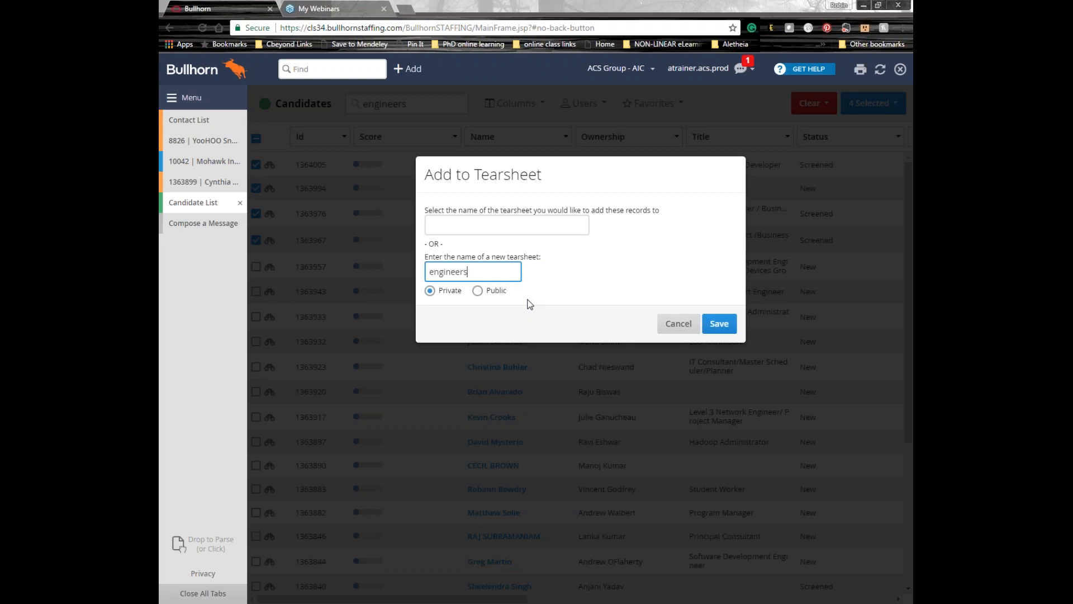
{"action": "left_click", "coordinate": [721, 327]}
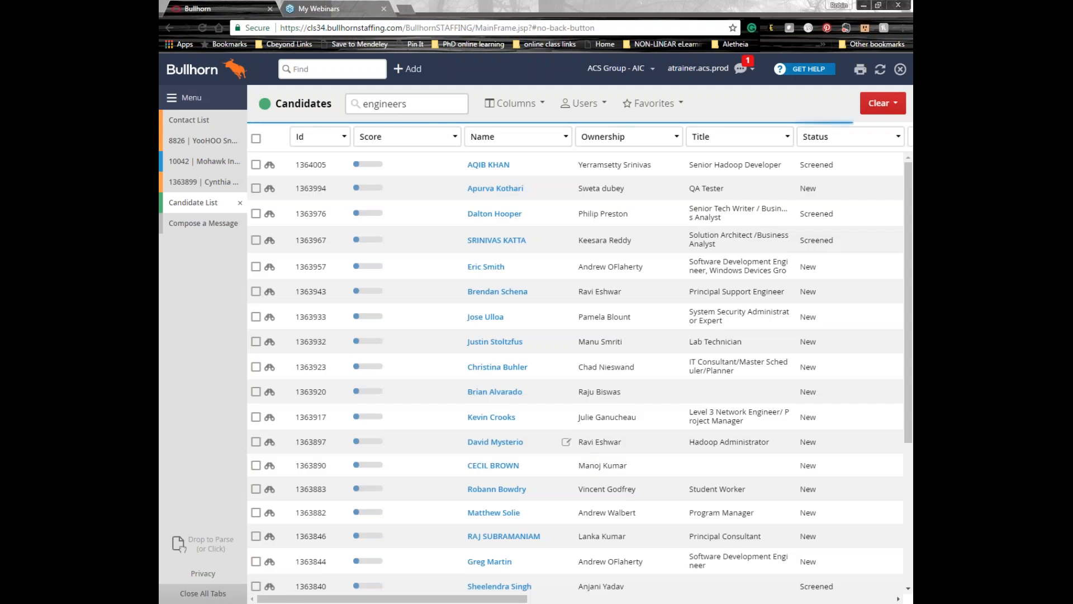
Open the Tearsheet List and expand the "engineers" tearsheet to show its candidates
{"action": "left_click", "coordinate": [179, 98]}
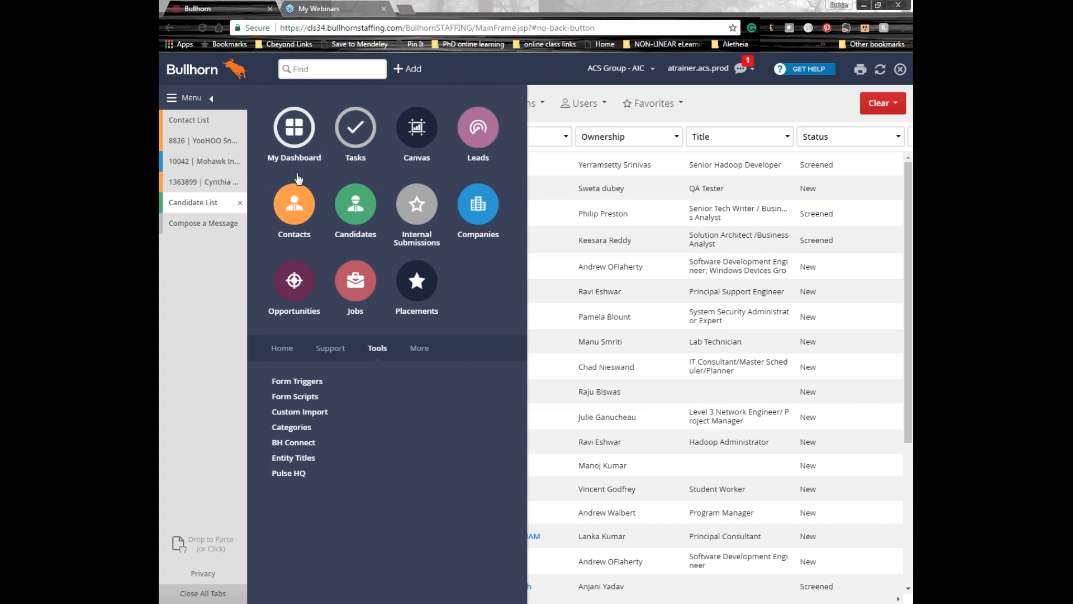
{"action": "left_click", "coordinate": [285, 350]}
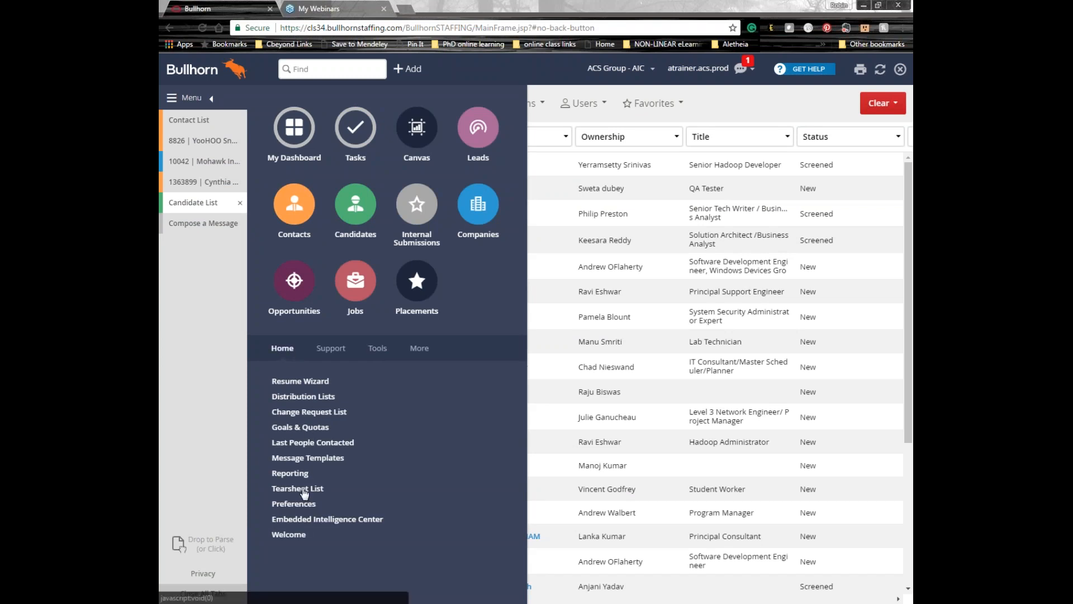
{"action": "left_click", "coordinate": [302, 489]}
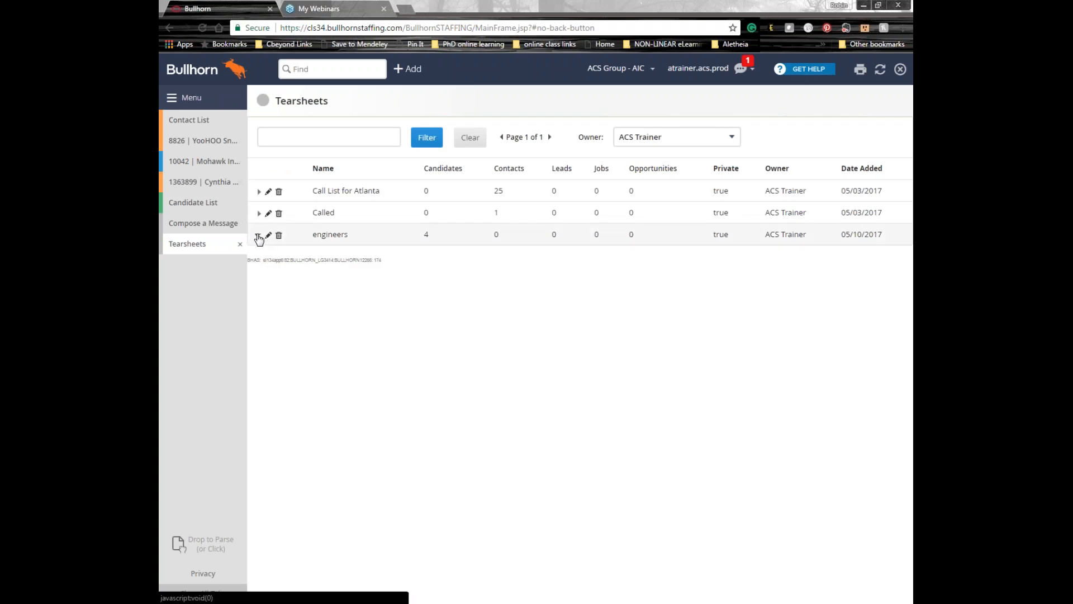
{"action": "left_click", "coordinate": [258, 236]}
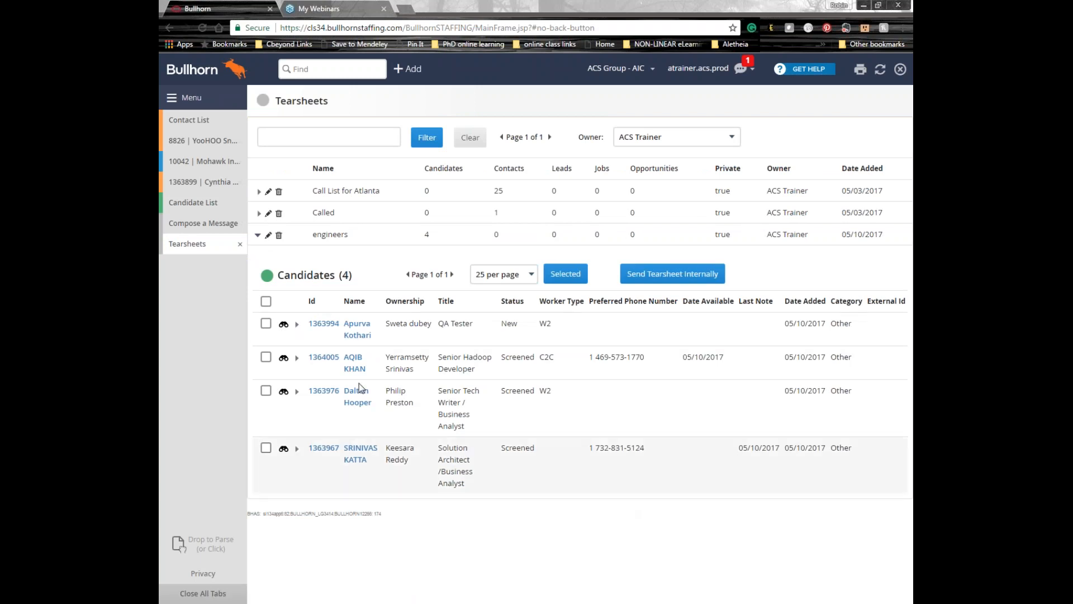
{"action": "left_click", "coordinate": [266, 303]}
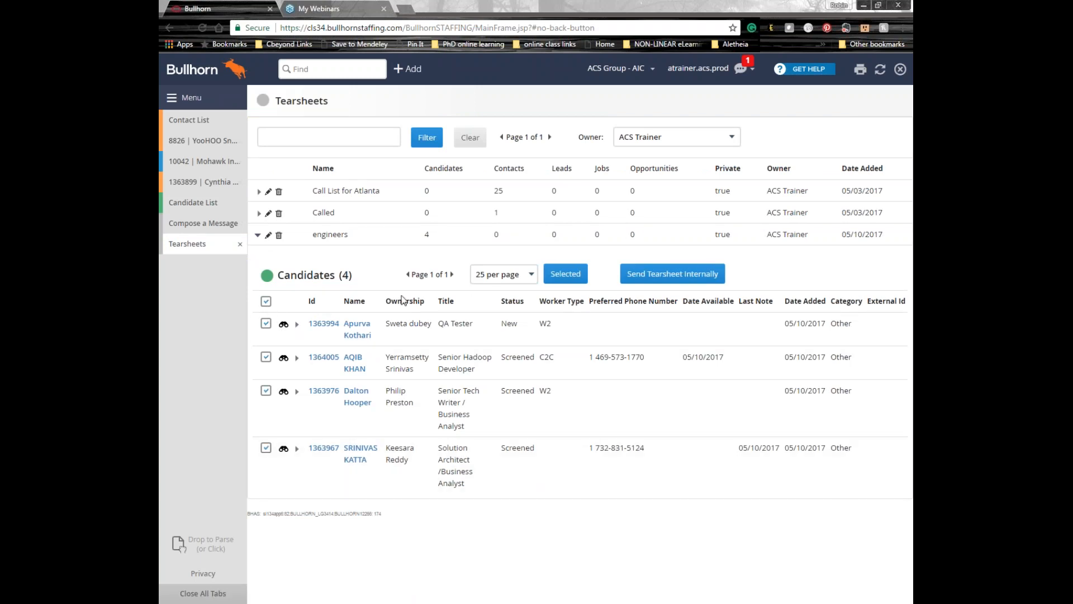
{"action": "left_click", "coordinate": [563, 277]}
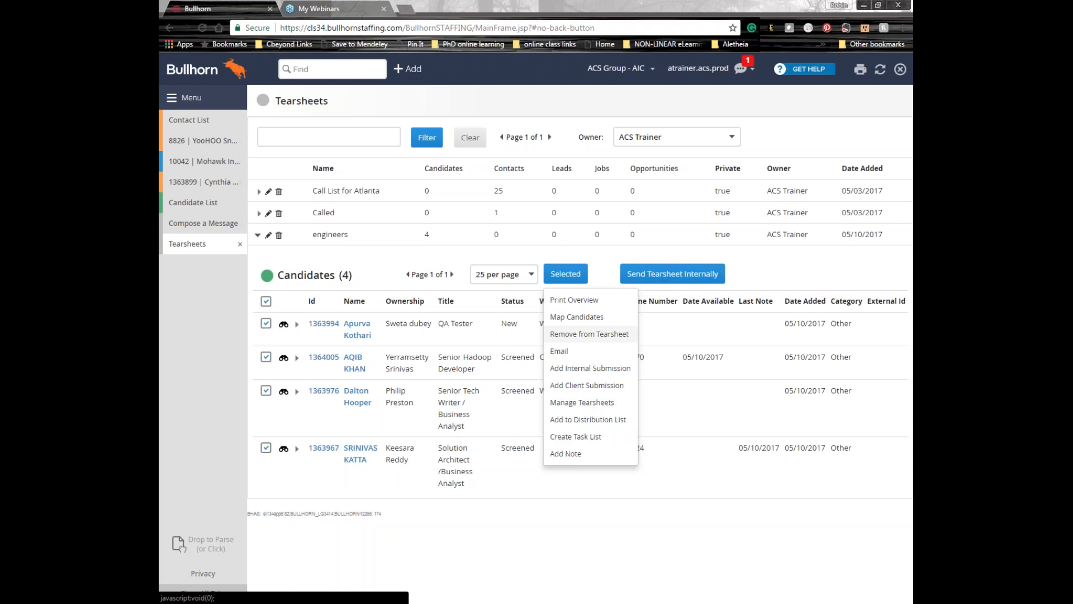
{"action": "left_click", "coordinate": [588, 404]}
{"action": "left_click", "coordinate": [425, 235]}
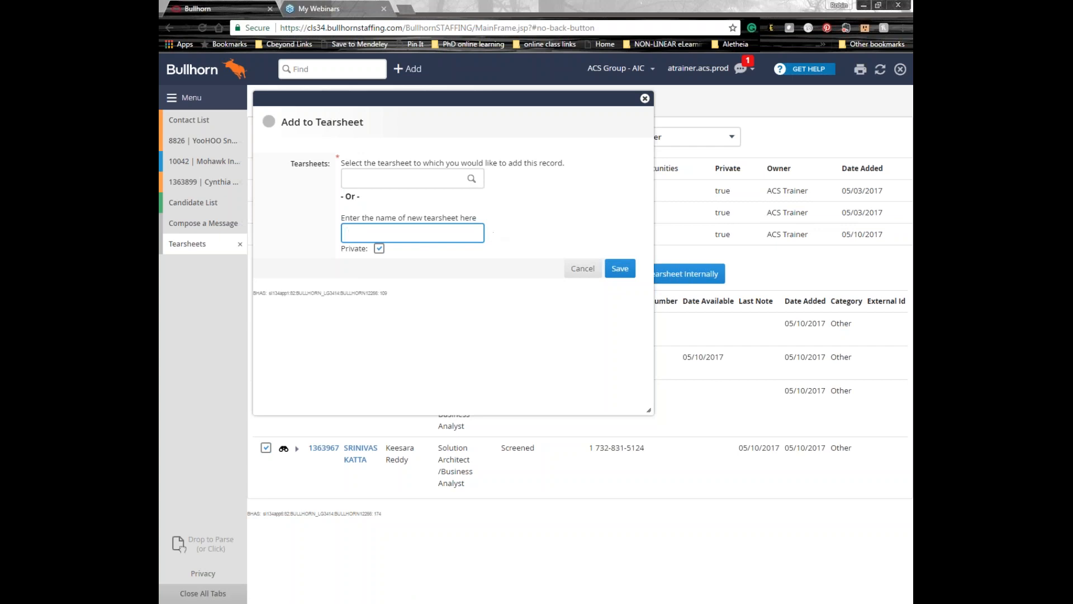
{"action": "left_click", "coordinate": [590, 272]}
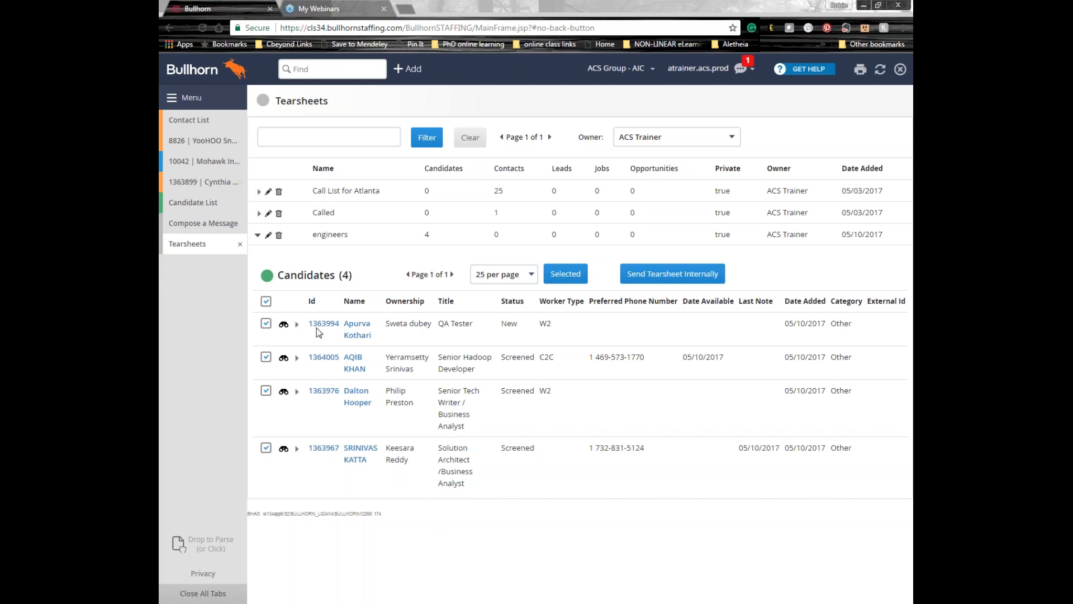
Open the Distribution Lists page, close the open message and tearsheet pages, and refresh the list
{"action": "left_click", "coordinate": [192, 96]}
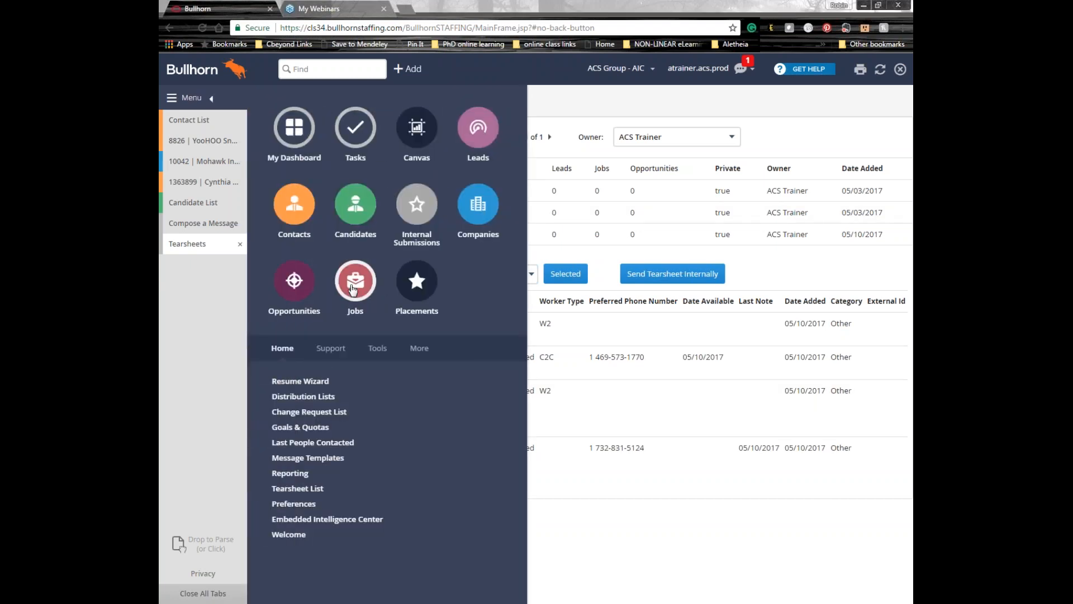
{"action": "left_click", "coordinate": [304, 397]}
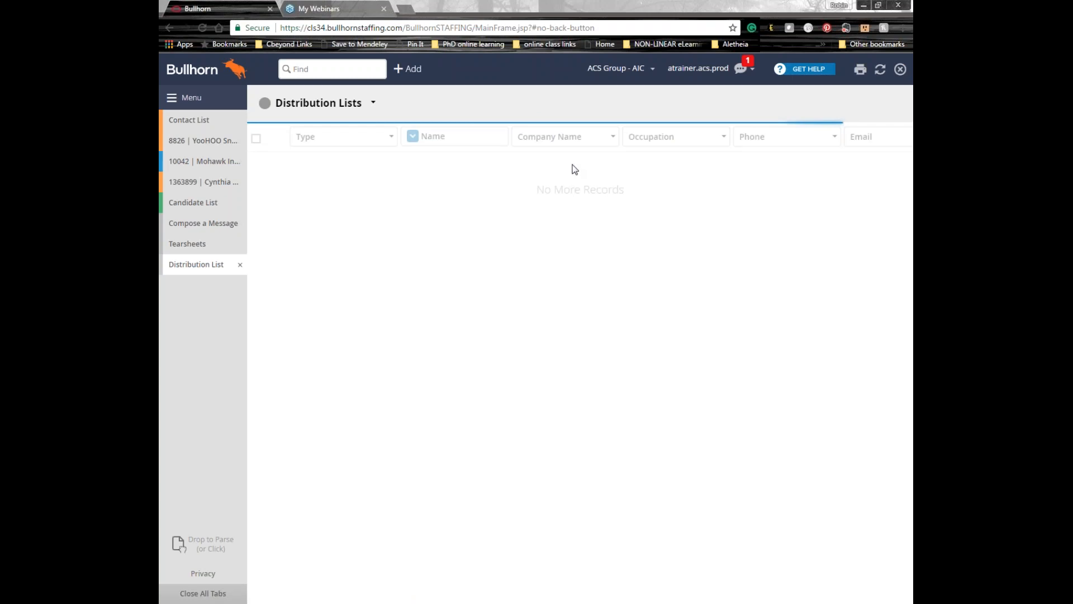
{"action": "left_click", "coordinate": [881, 72]}
{"action": "left_click", "coordinate": [240, 224]}
{"action": "left_click", "coordinate": [241, 223]}
{"action": "left_click", "coordinate": [881, 69]}
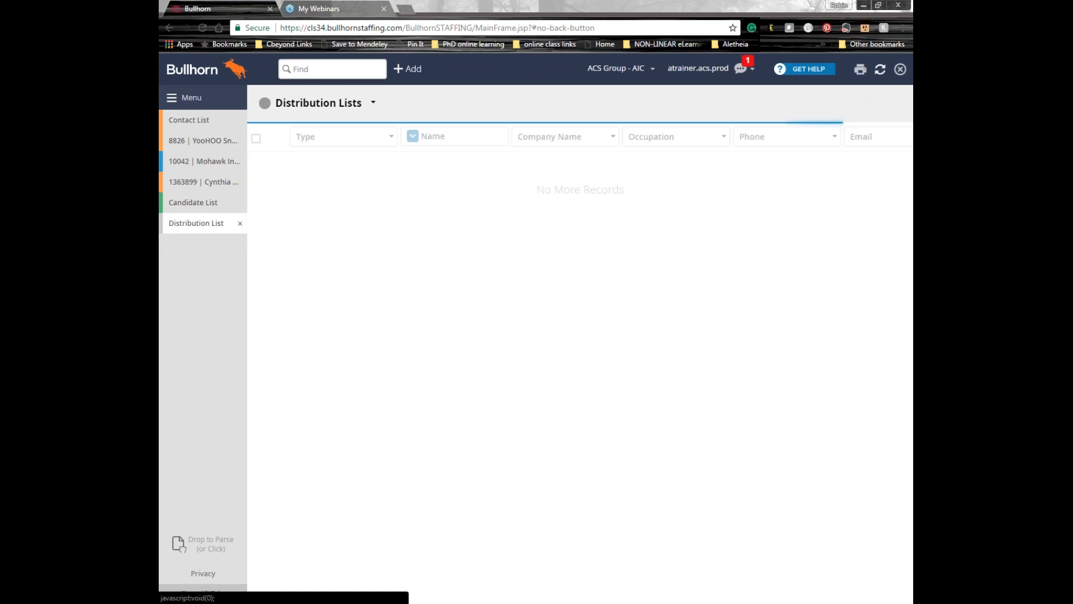
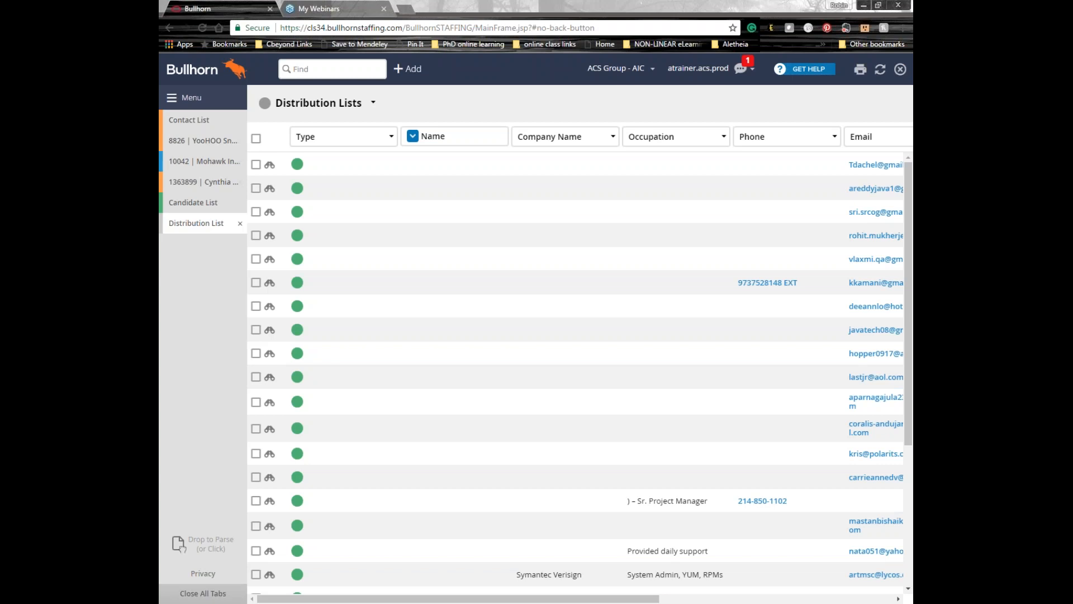
Filter the distribution list records by the type Candidates
{"action": "left_click_drag", "start_coordinate": [516, 602], "coordinate": [541, 601]}
{"action": "left_click", "coordinate": [391, 138]}
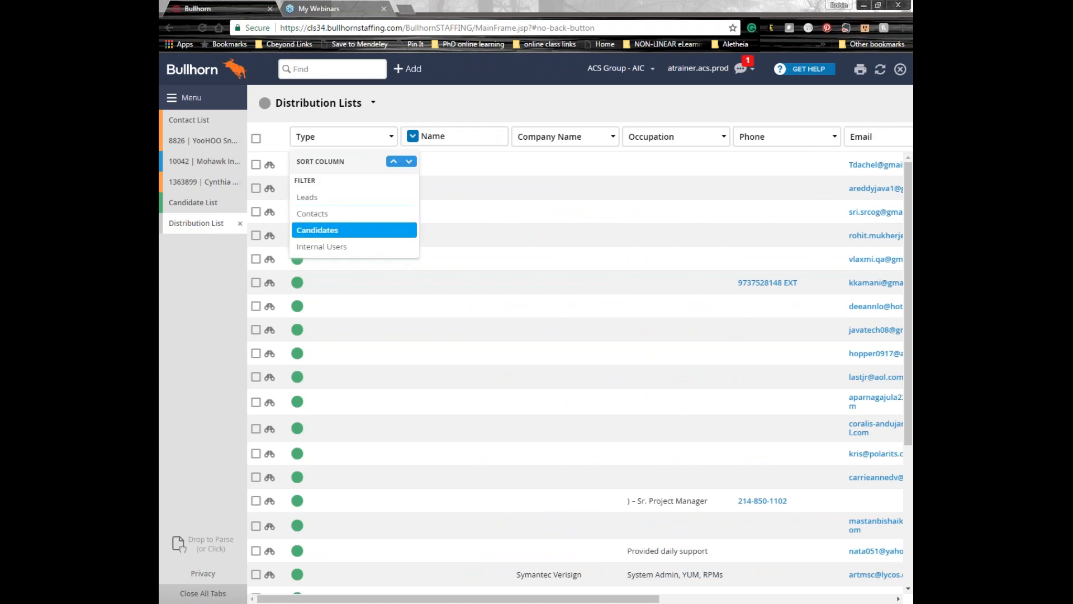
{"action": "left_click", "coordinate": [354, 229]}
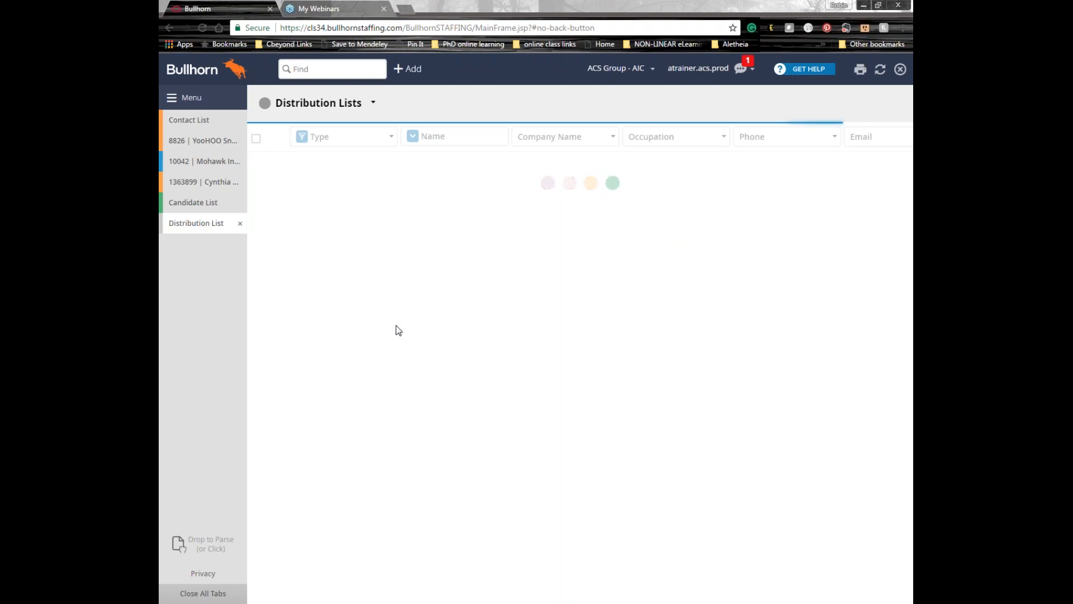
In the candidate list, select the first three candidates and choose the existing "New distro" distribution list for them
{"action": "left_click", "coordinate": [199, 207]}
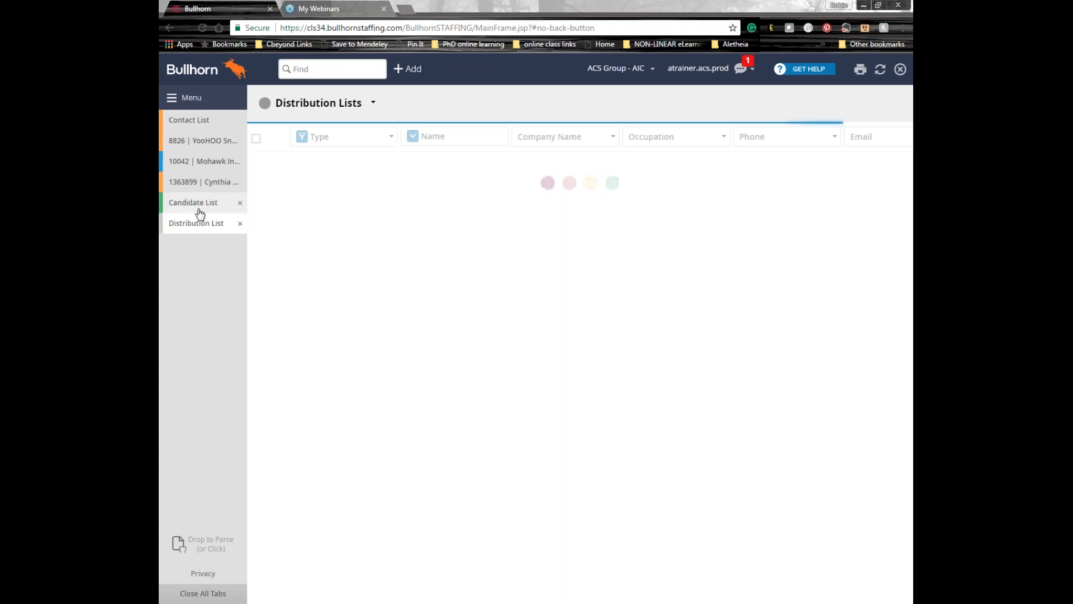
{"action": "left_click", "coordinate": [256, 164]}
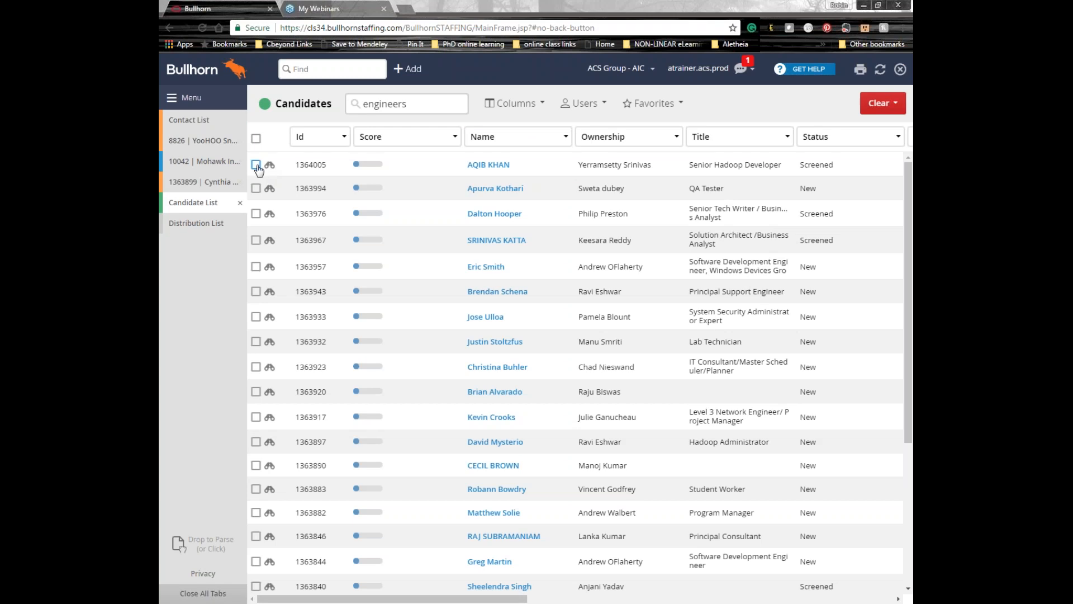
{"action": "left_click", "coordinate": [256, 188]}
{"action": "left_click", "coordinate": [256, 213]}
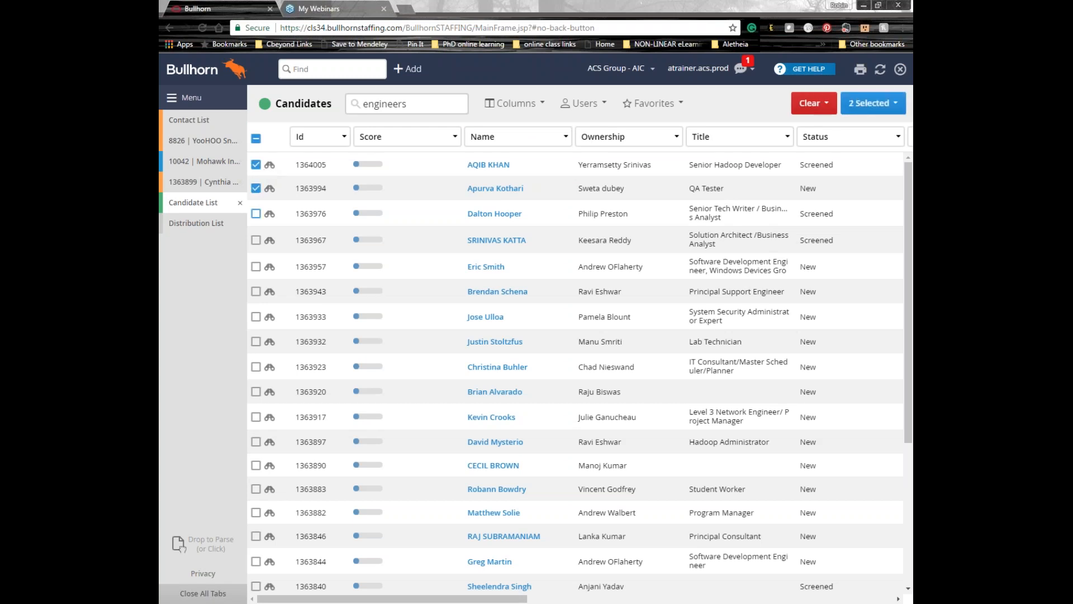
{"action": "left_click", "coordinate": [857, 106]}
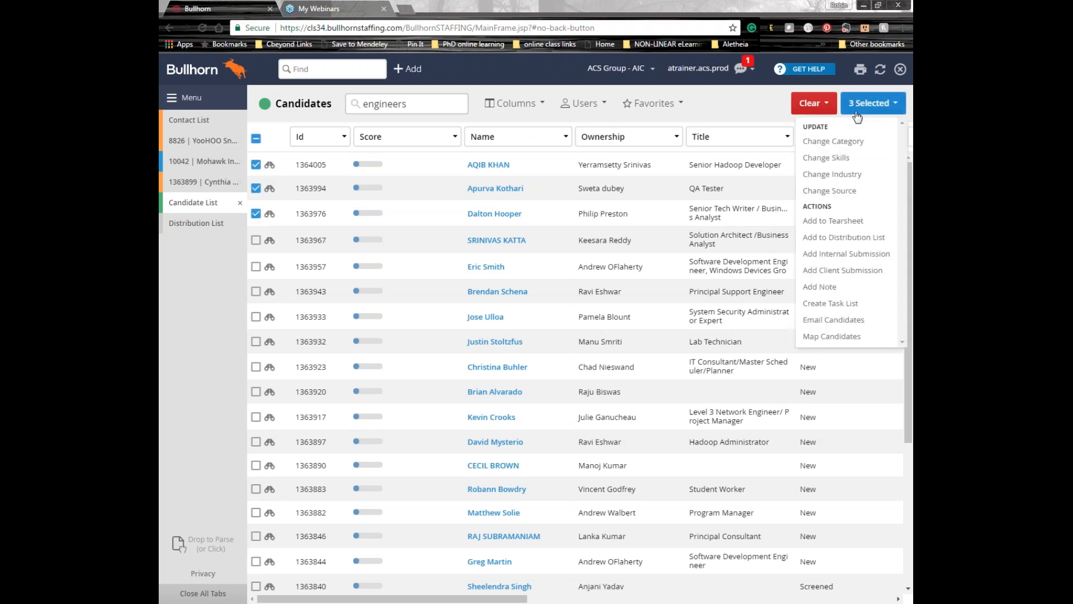
{"action": "left_click", "coordinate": [834, 239]}
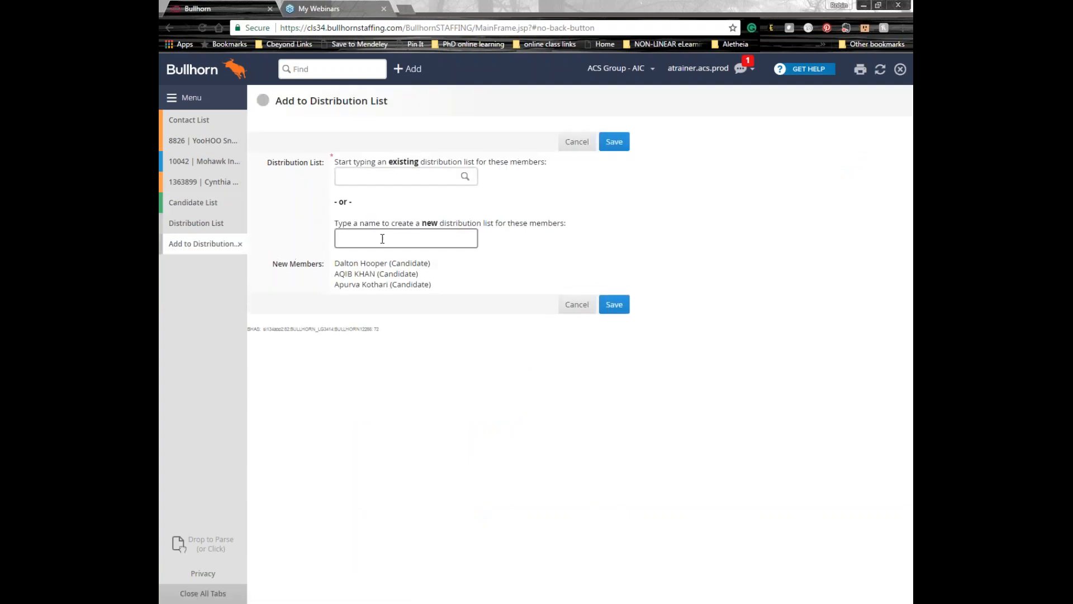
{"action": "left_click", "coordinate": [392, 176]}
{"action": "left_click", "coordinate": [392, 176]}
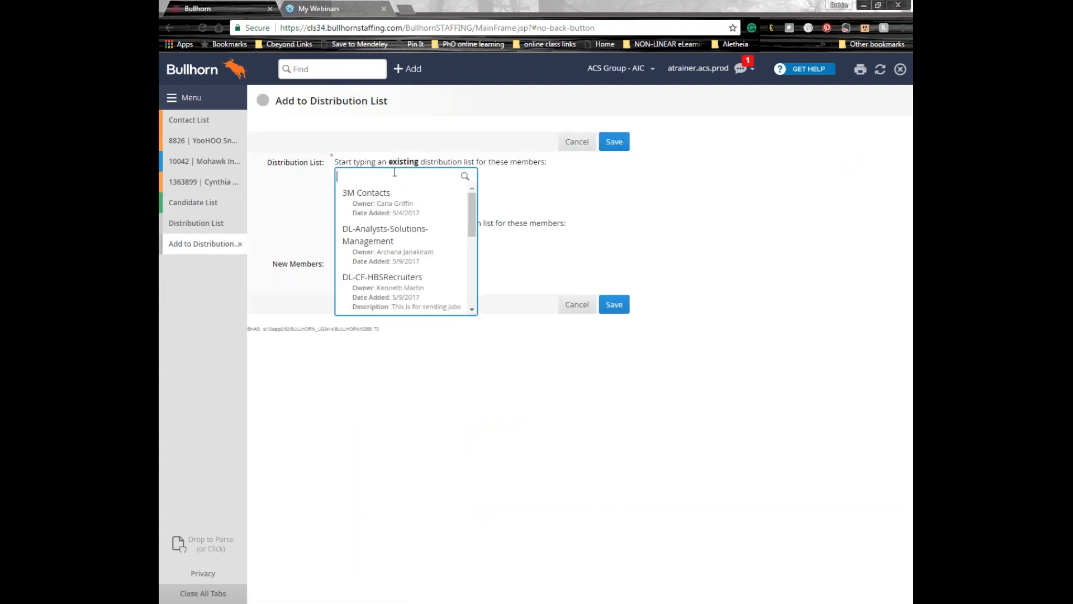
{"action": "mouse_move", "coordinate": [470, 224]}
{"action": "left_mouse_down"}
{"action": "mouse_move", "coordinate": [468, 288]}
{"action": "mouse_move", "coordinate": [468, 207]}
{"action": "left_mouse_up"}
{"action": "type", "text": "new"}
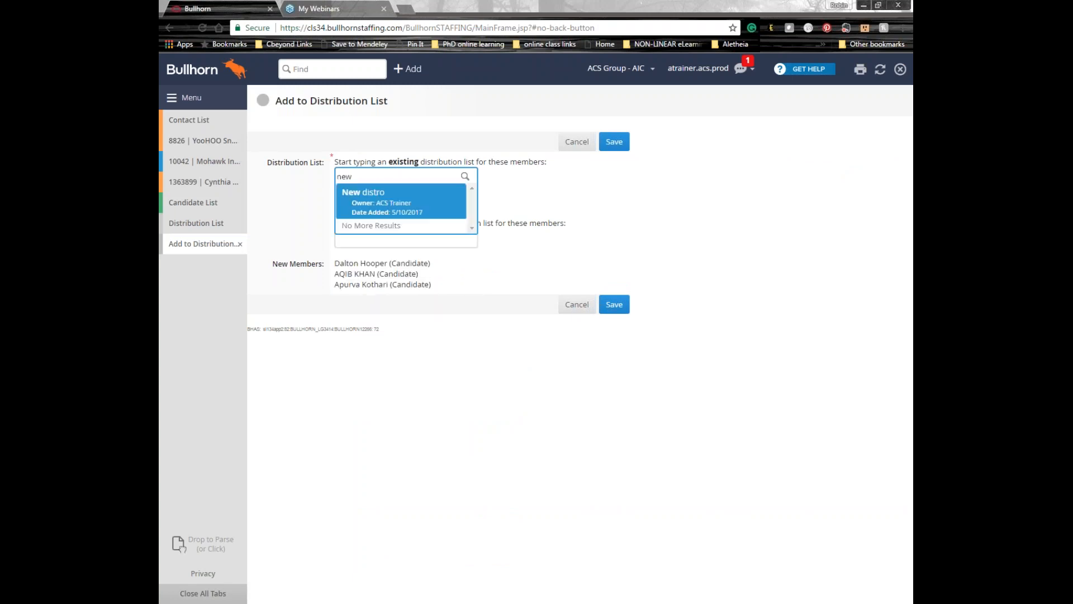
{"action": "left_click", "coordinate": [445, 204]}
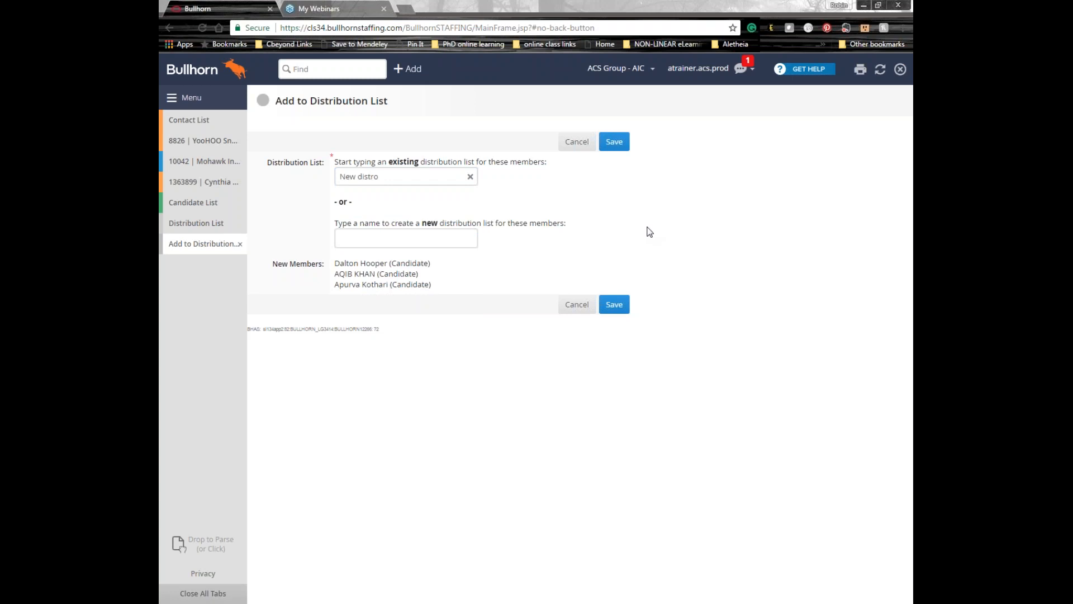
Start an email to the first listed candidate from the candidate's record and discard the draft without saving
{"action": "left_click", "coordinate": [188, 206]}
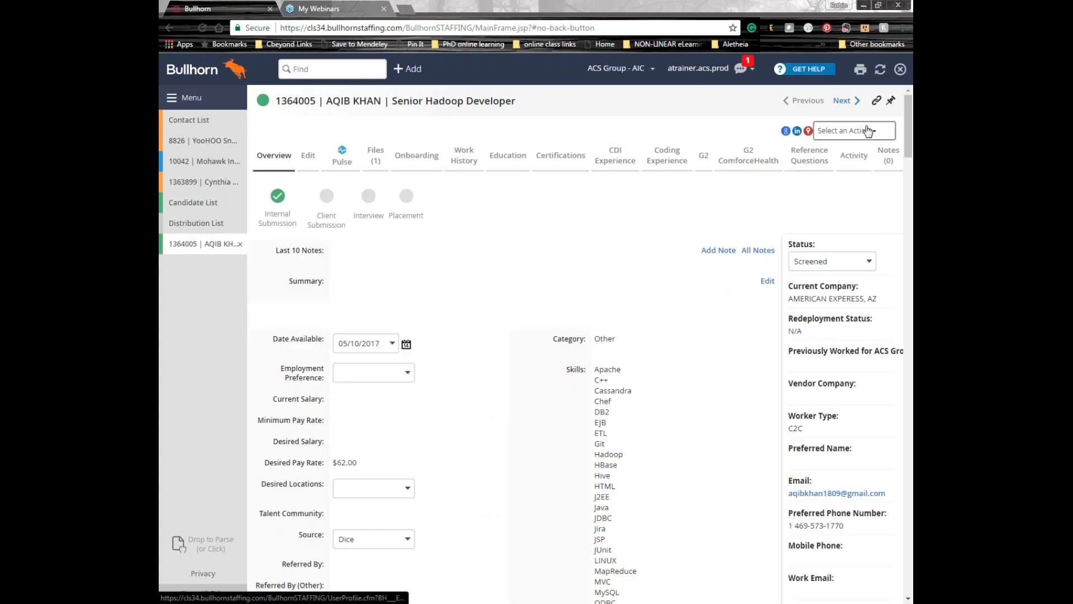
{"action": "left_click", "coordinate": [867, 130]}
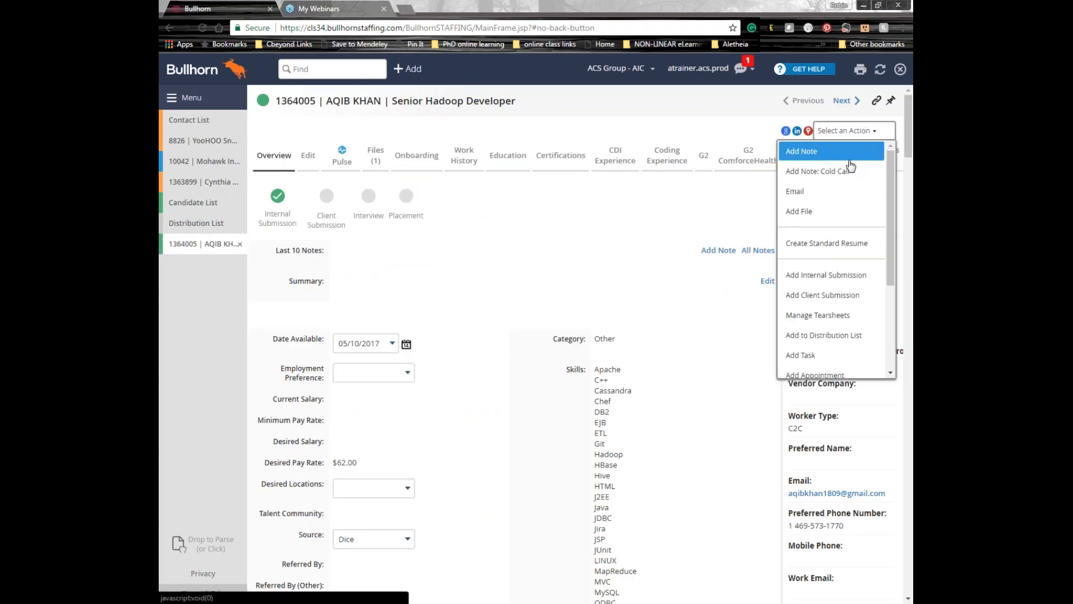
{"action": "left_click", "coordinate": [805, 193]}
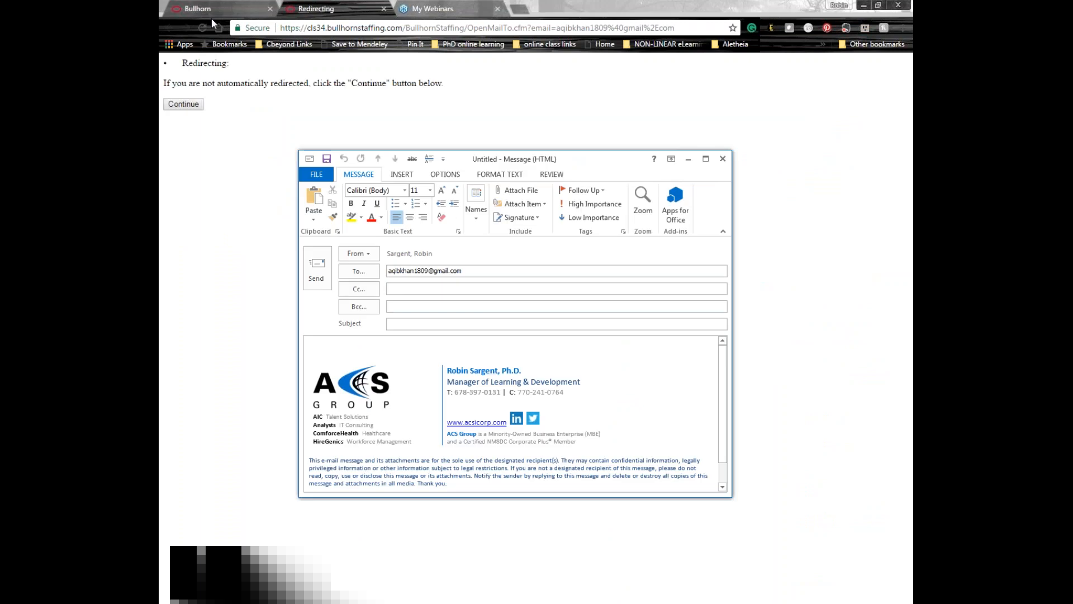
{"action": "left_click", "coordinate": [724, 158]}
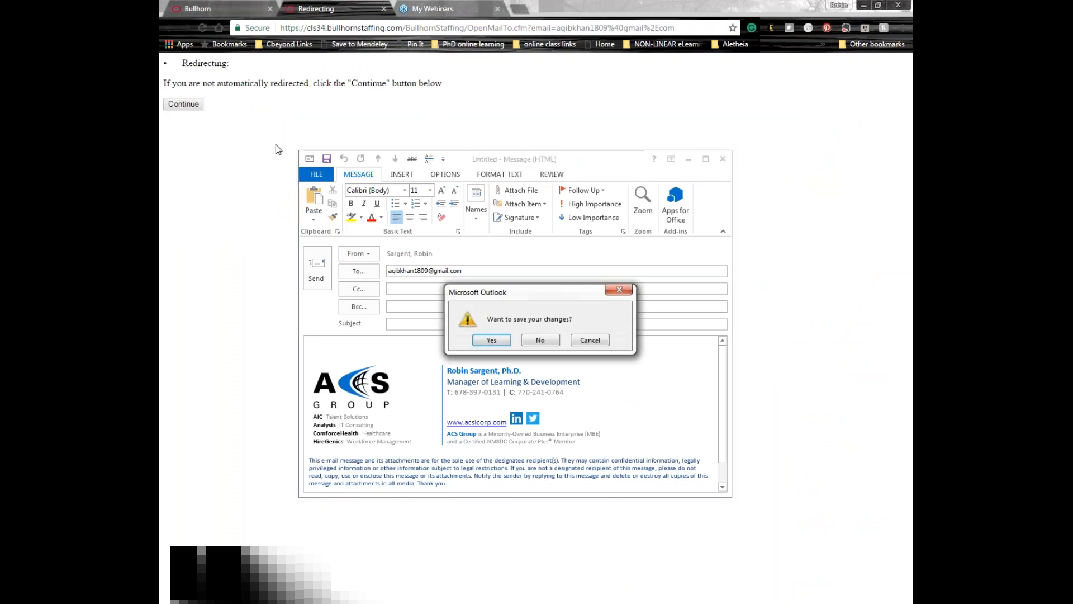
{"action": "left_click", "coordinate": [539, 341]}
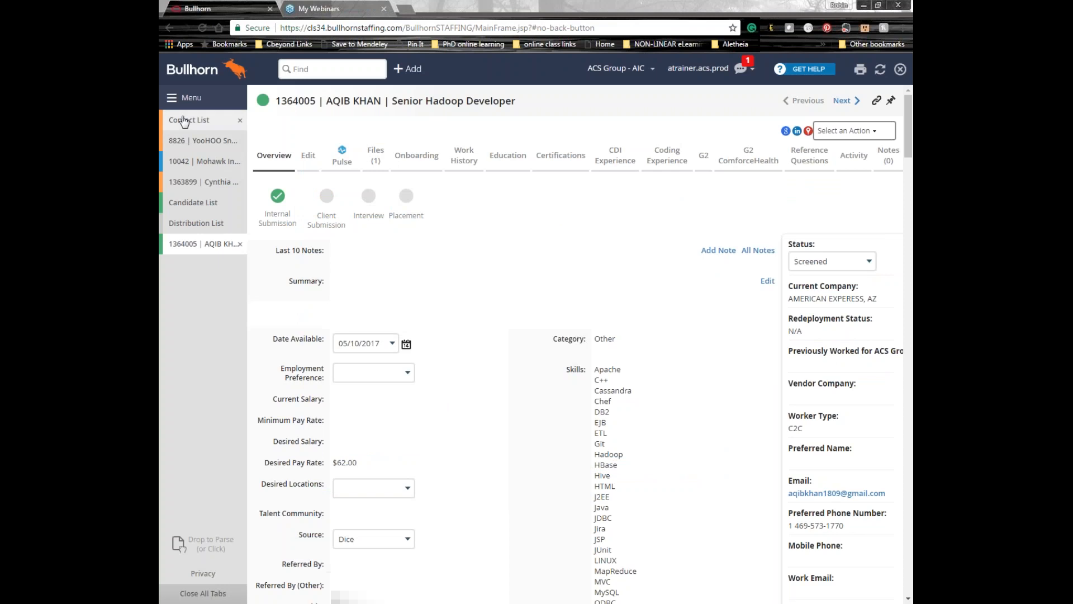
Open the "New Position" job record from the Jobs list
{"action": "left_click", "coordinate": [175, 97]}
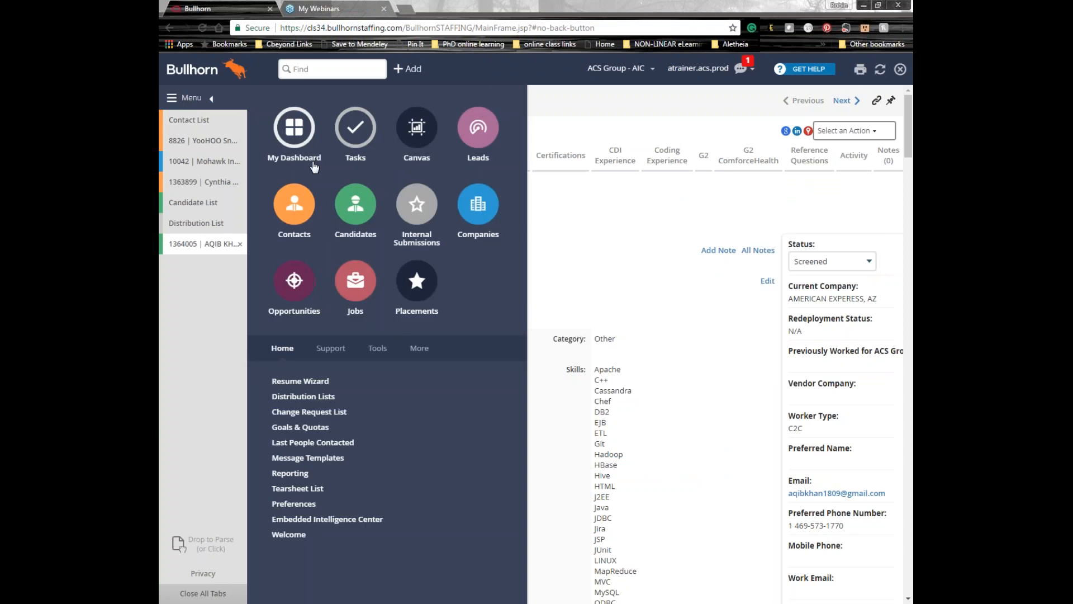
{"action": "left_click", "coordinate": [356, 283]}
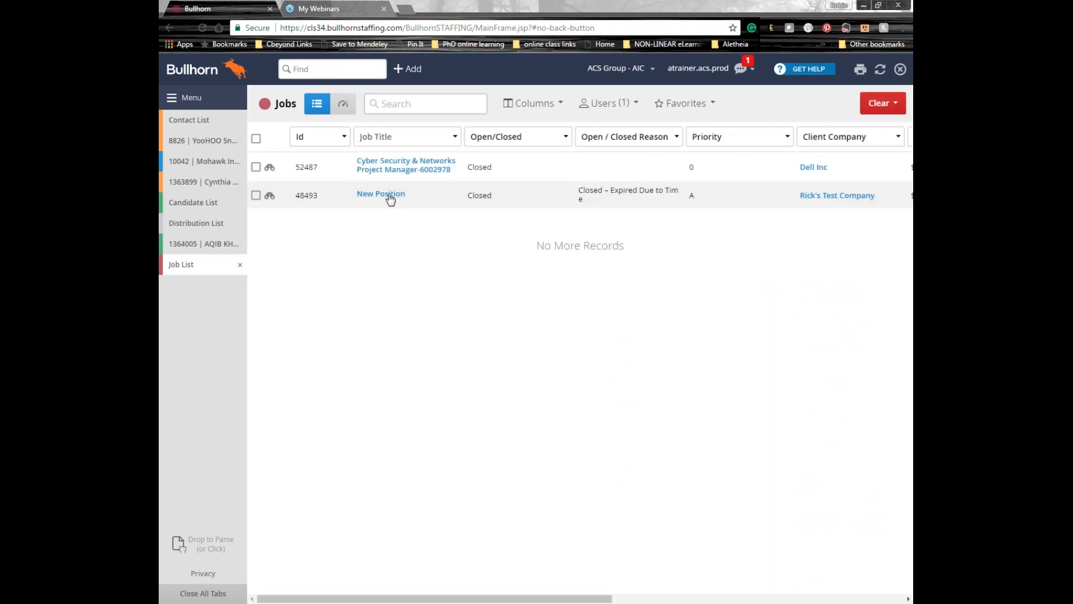
{"action": "left_click", "coordinate": [390, 199]}
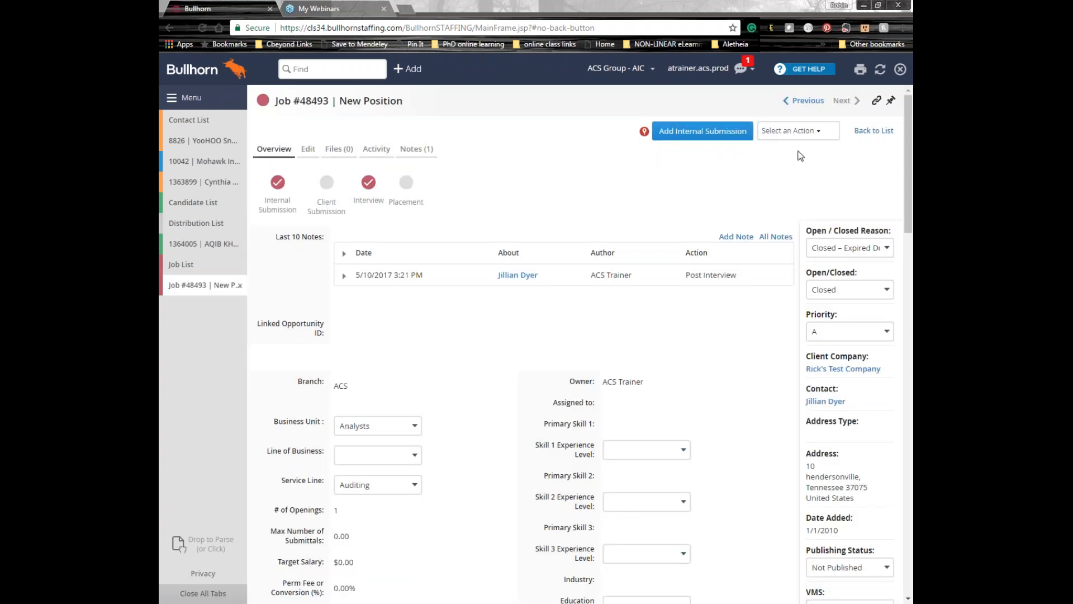
Forward the New Position job by email, adding the Estimated Start Date section to the preselected sections
{"action": "left_click", "coordinate": [799, 132]}
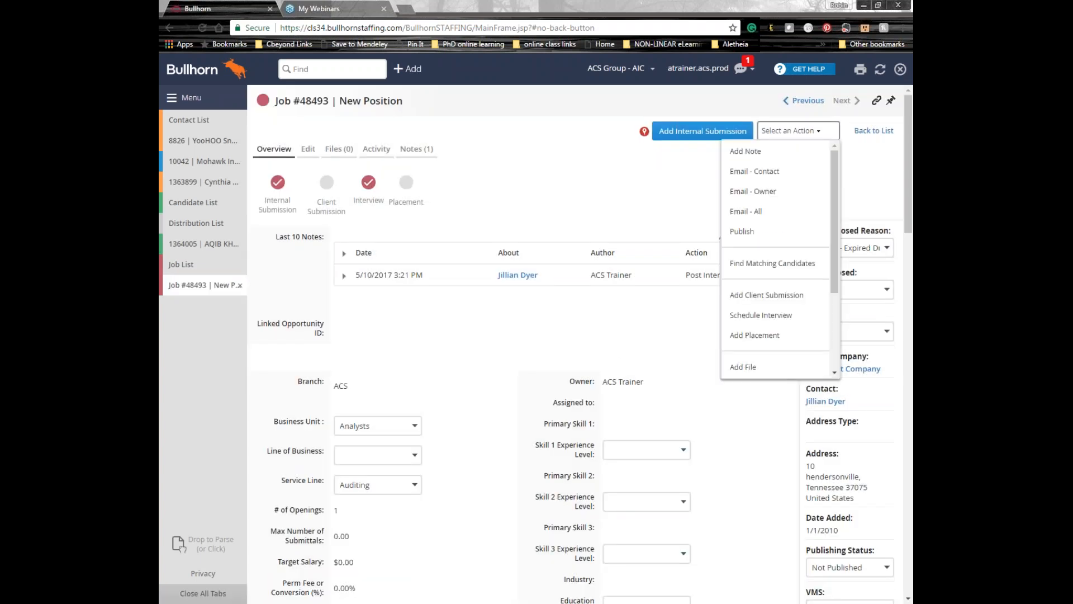
{"action": "scroll", "coordinate": [777, 288], "scroll_direction": "down", "scroll_amount": 2}
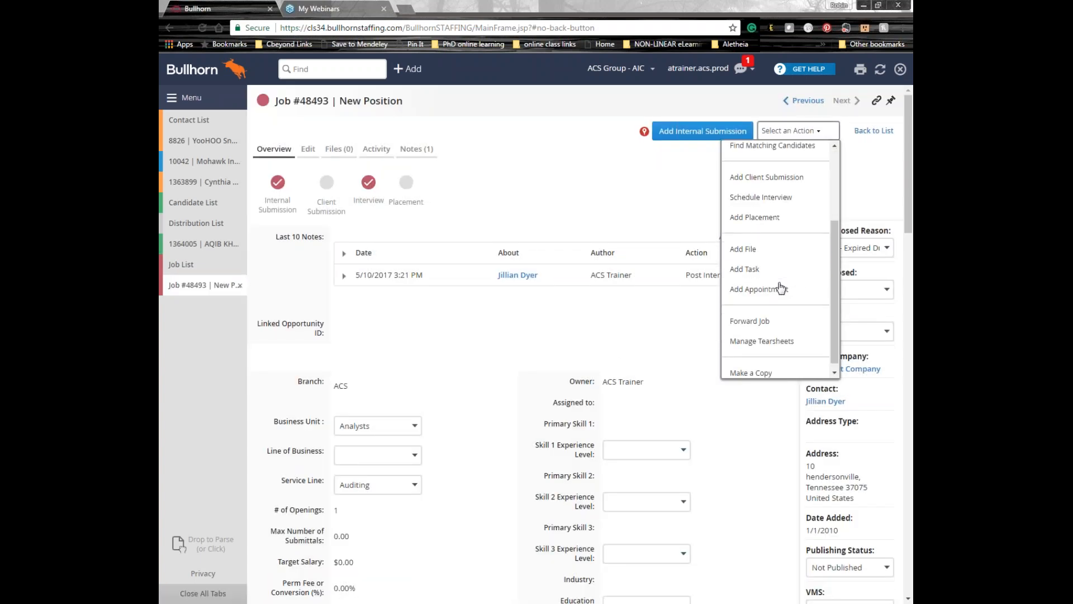
{"action": "left_click", "coordinate": [764, 321]}
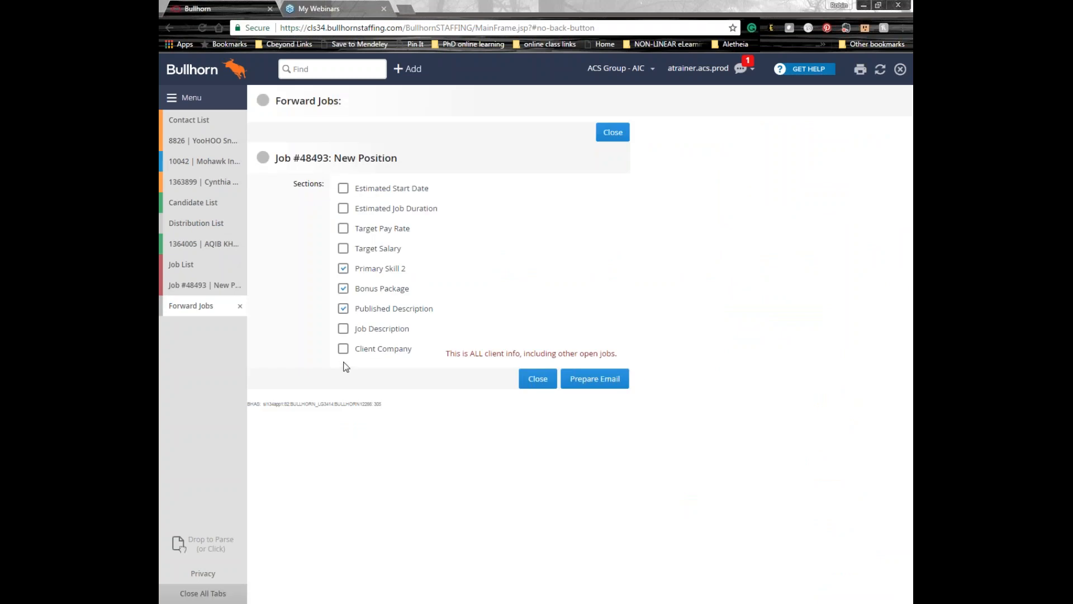
{"action": "left_click", "coordinate": [343, 188]}
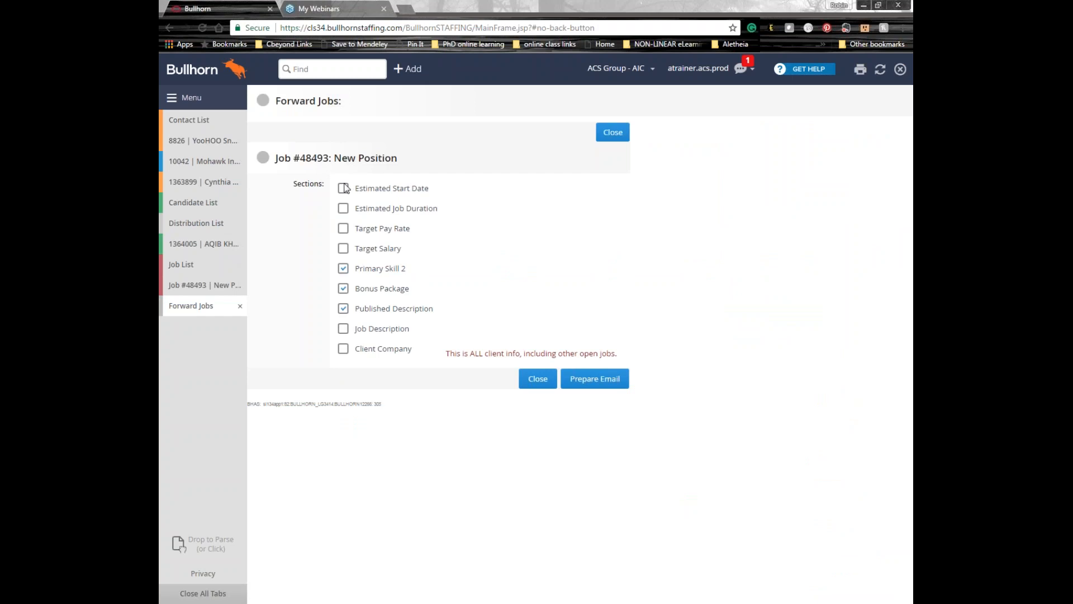
{"action": "left_click", "coordinate": [603, 387]}
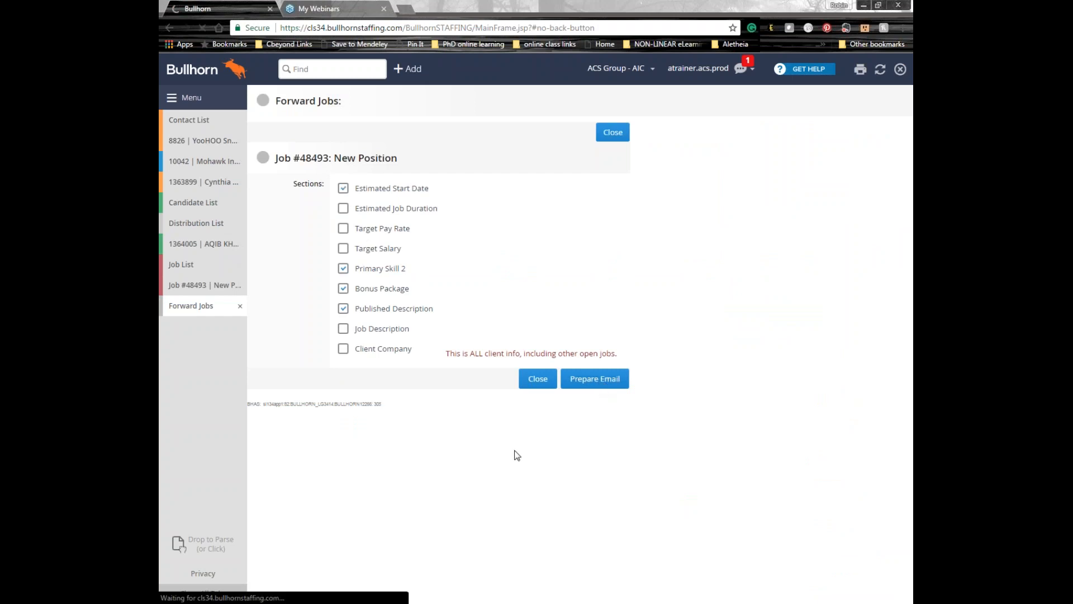
Address the message to the "3M Contacts" distribution list and set its message type to Mass Mailing
{"action": "left_click", "coordinate": [338, 239]}
{"action": "left_click", "coordinate": [398, 264]}
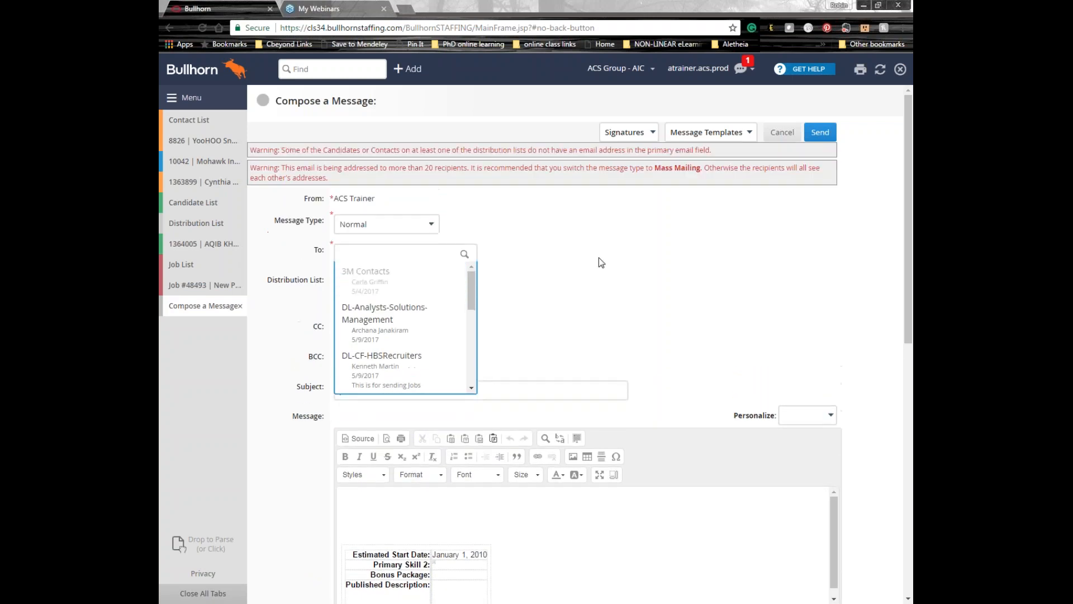
{"action": "left_click", "coordinate": [599, 258]}
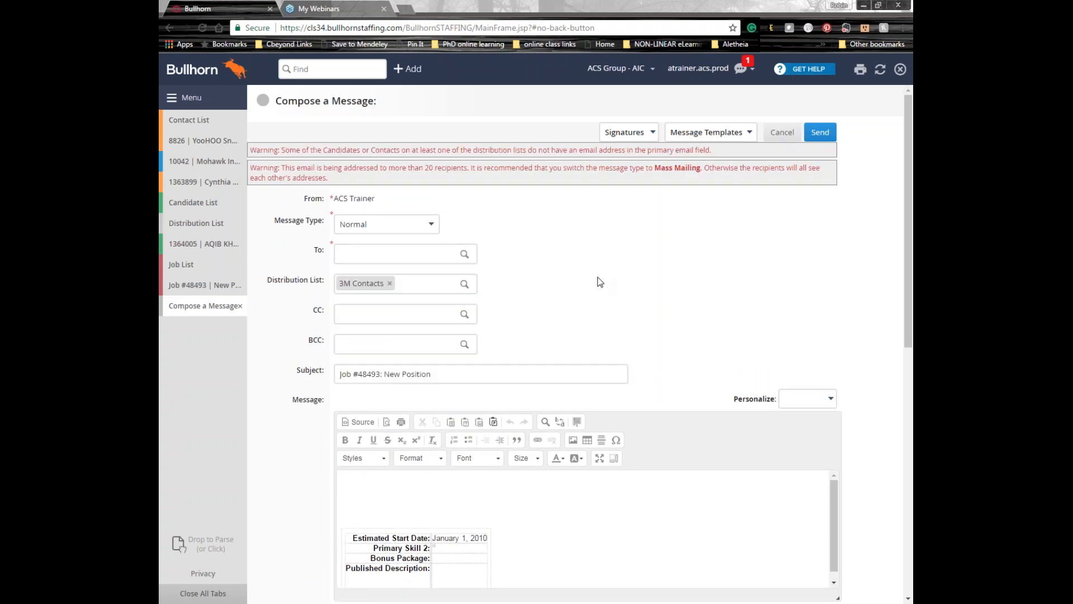
{"action": "left_click", "coordinate": [386, 224]}
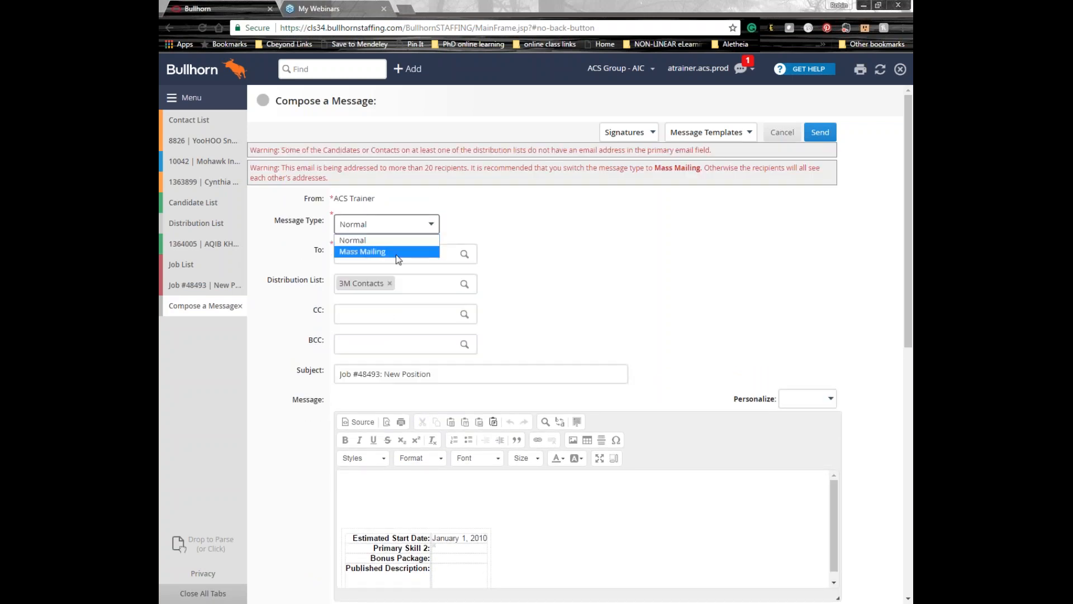
{"action": "left_click", "coordinate": [397, 250]}
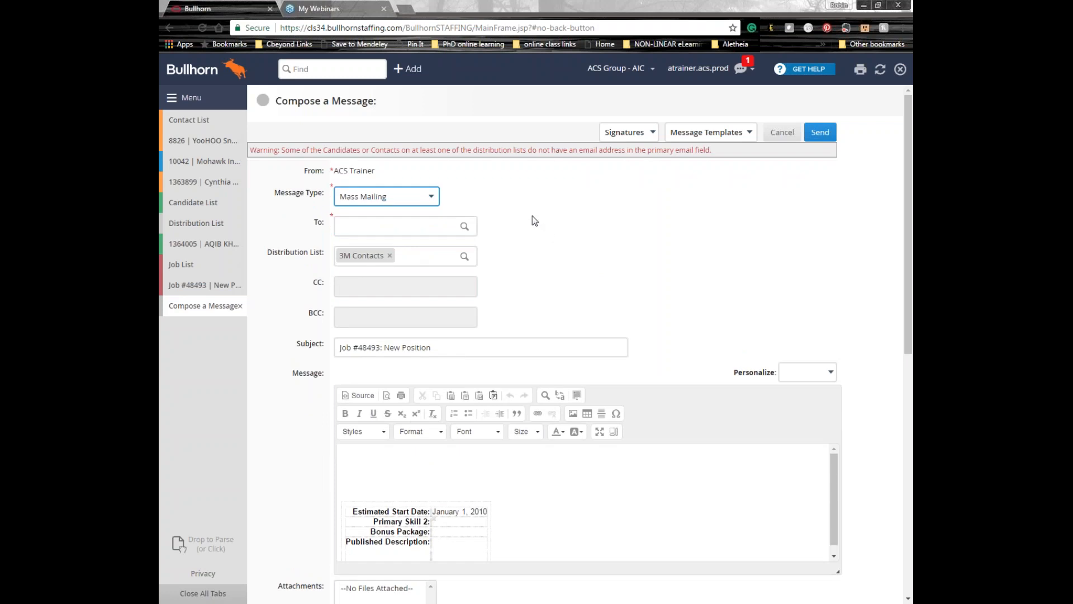
{"action": "left_click", "coordinate": [582, 273]}
Check the message's available signatures and start a new message signature
{"action": "left_click", "coordinate": [625, 132]}
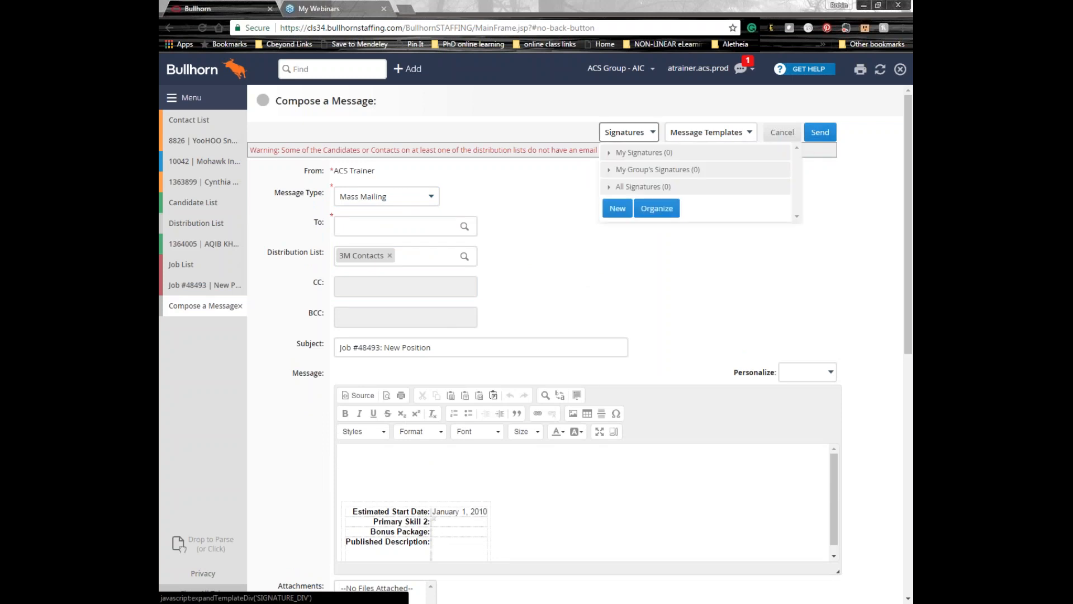
{"action": "left_click", "coordinate": [518, 179]}
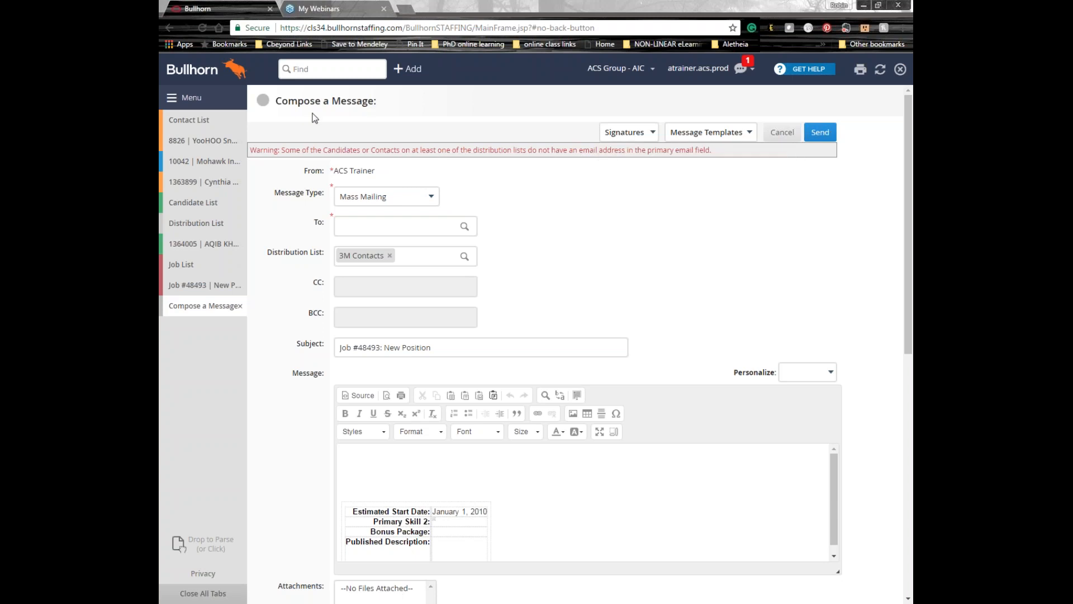
{"action": "left_click", "coordinate": [648, 136]}
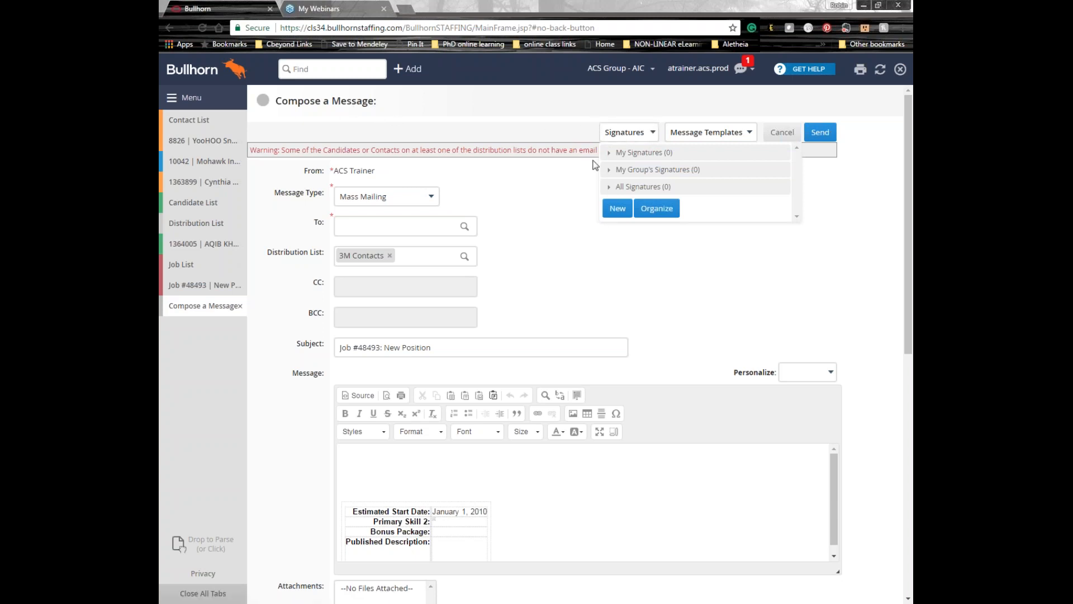
{"action": "left_click", "coordinate": [611, 155]}
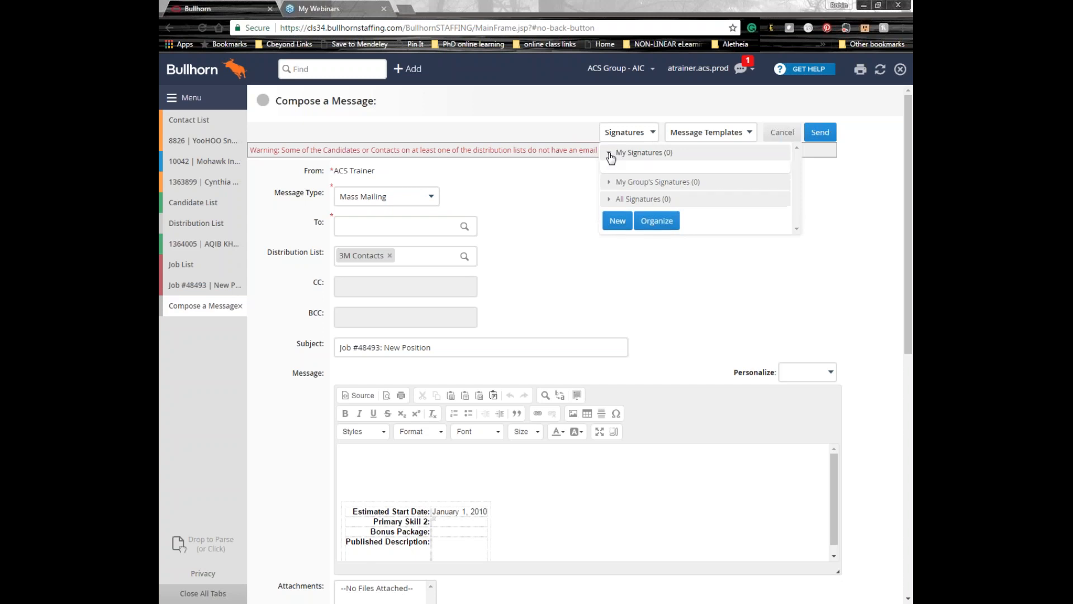
{"action": "left_click", "coordinate": [610, 155]}
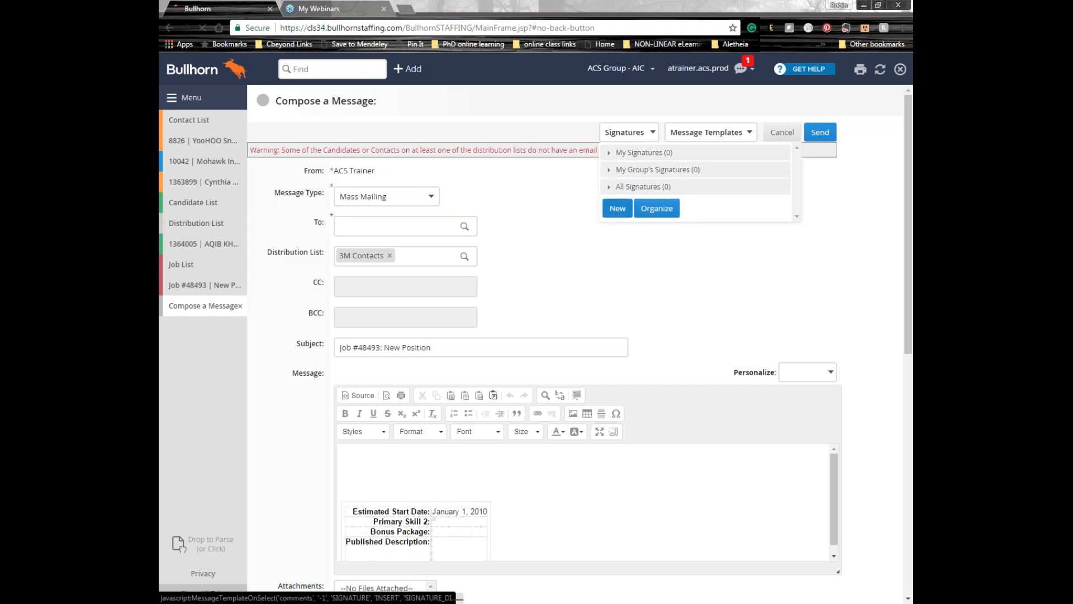
{"action": "left_click", "coordinate": [617, 210]}
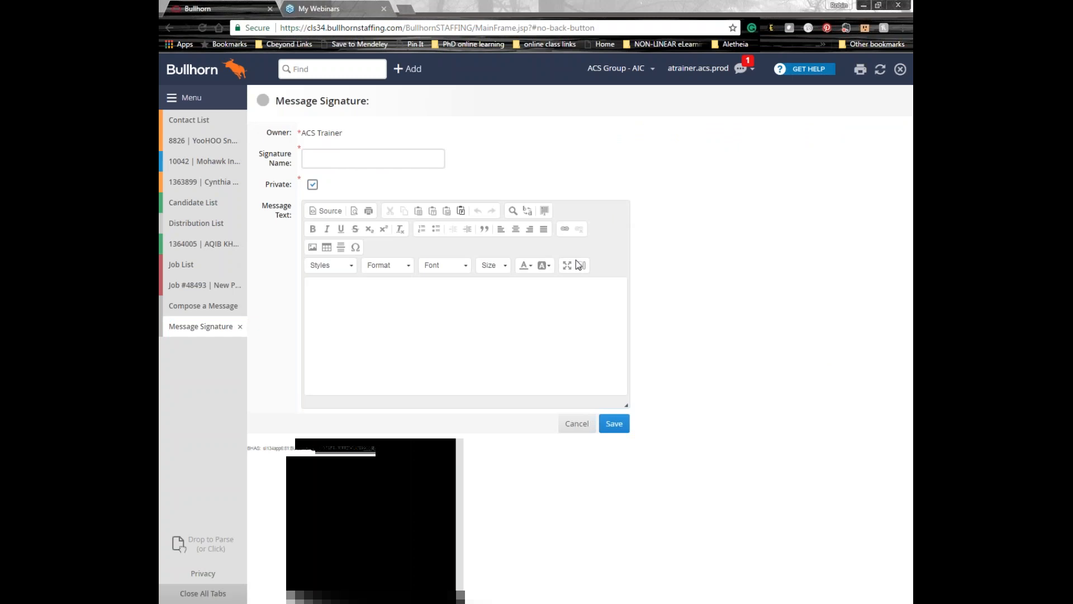
{"action": "left_click", "coordinate": [376, 313]}
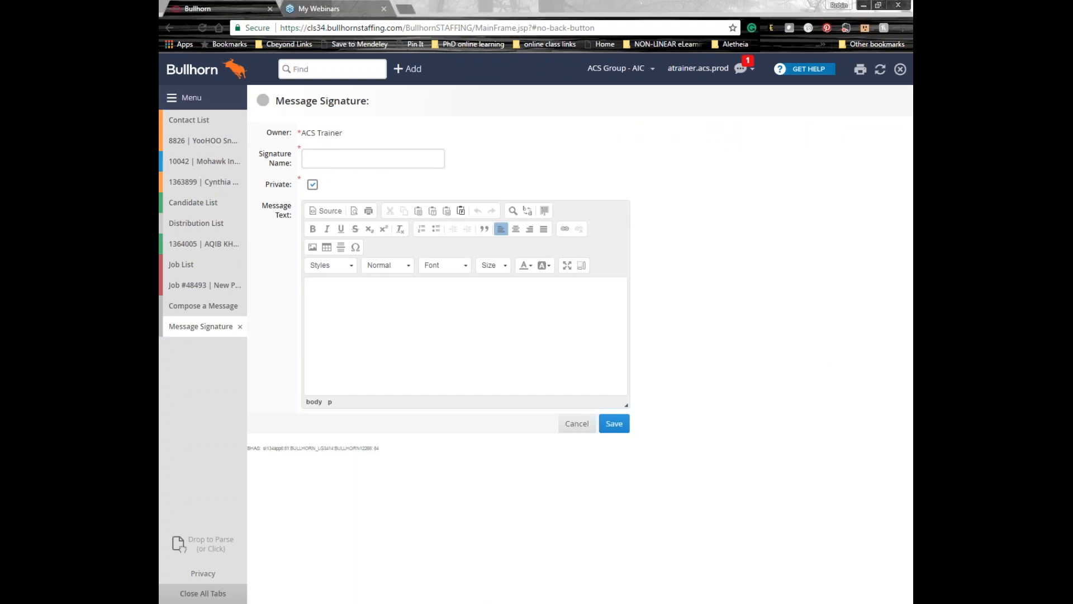
Switch to Outlook, close the open appointment, and copy the whole signature block from a new blank email
{"action": "key", "text": "alt+Tab"}
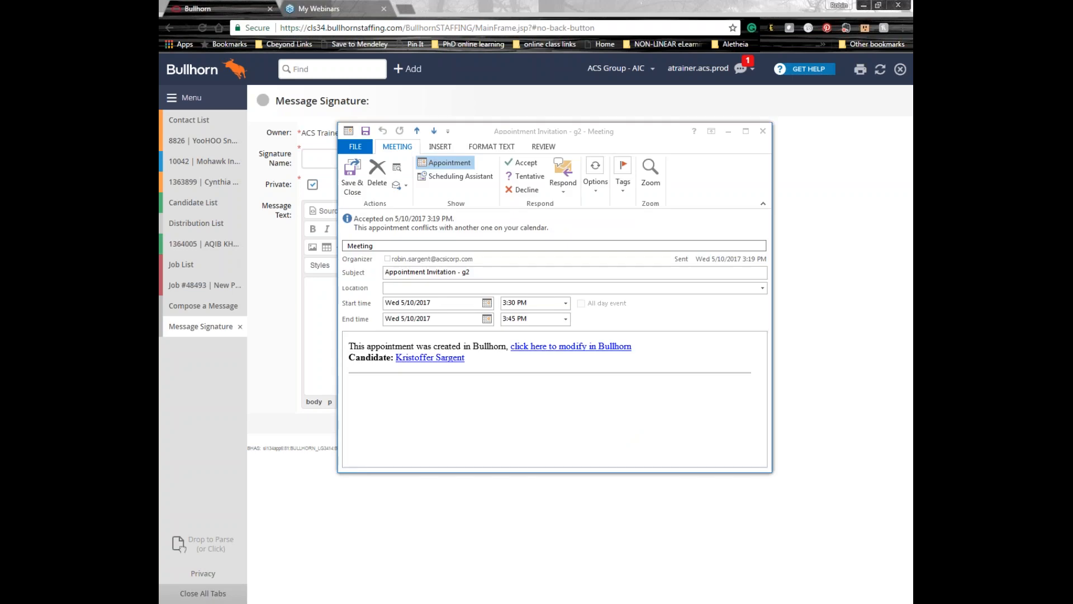
{"action": "left_click", "coordinate": [764, 131]}
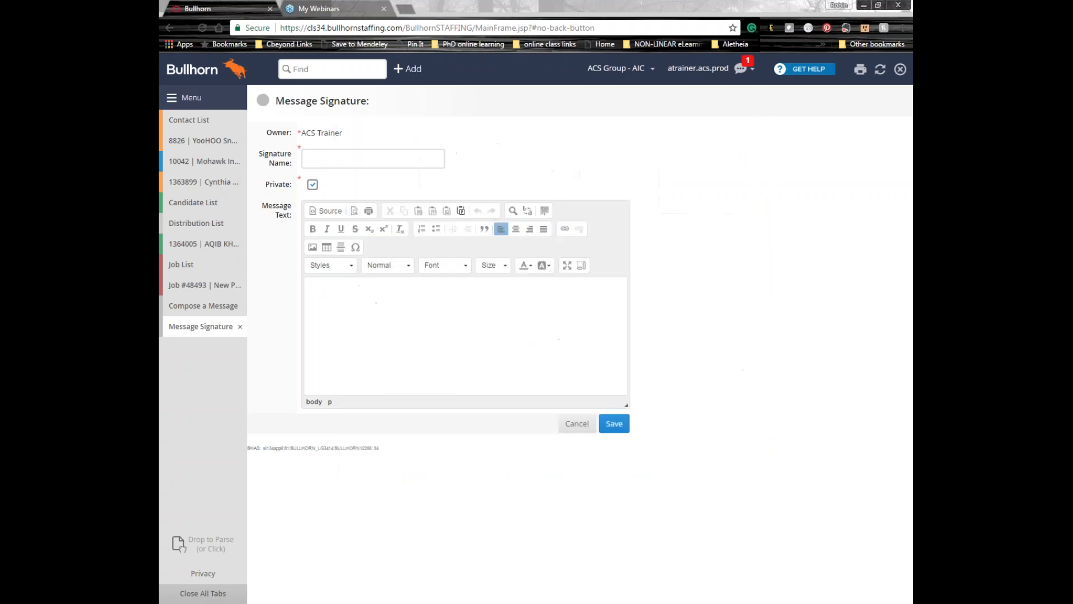
{"action": "key", "text": "alt+Tab"}
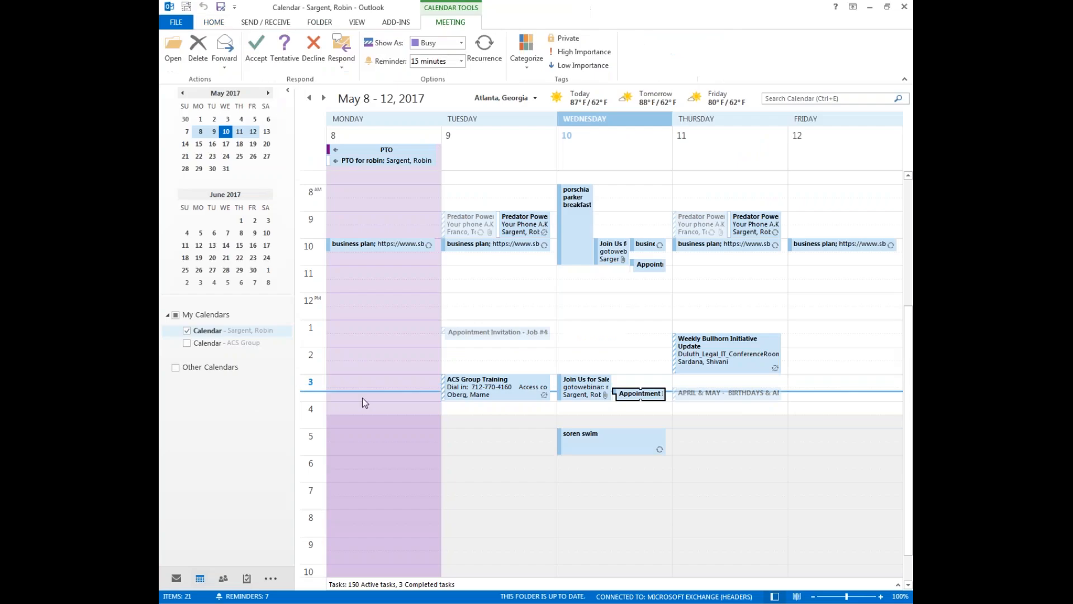
{"action": "left_click", "coordinate": [177, 579]}
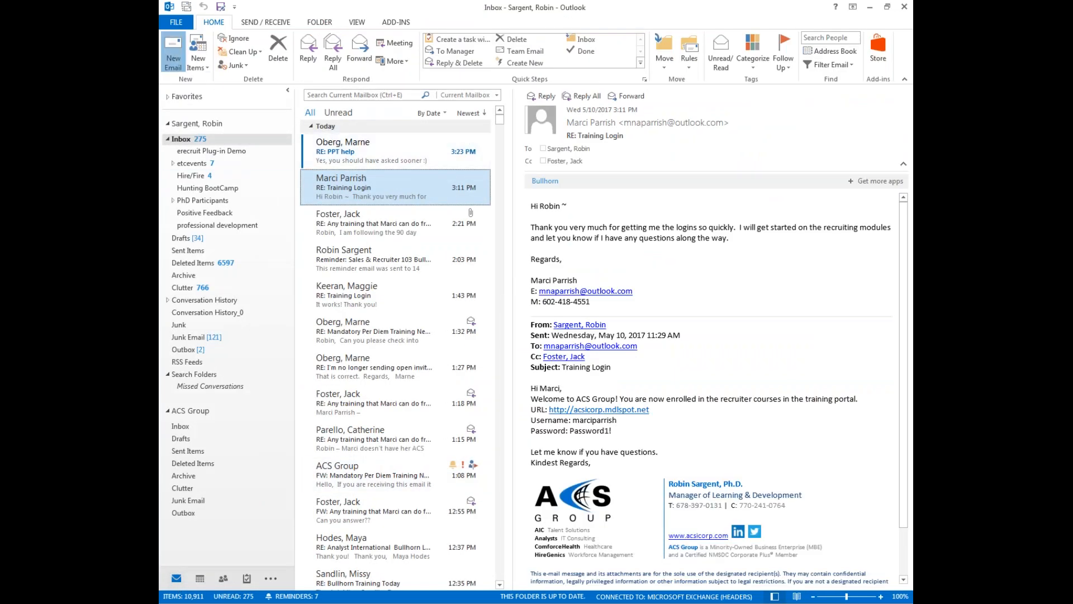
{"action": "left_click", "coordinate": [174, 53]}
{"action": "mouse_move", "coordinate": [322, 352]}
{"action": "left_mouse_down"}
{"action": "mouse_move", "coordinate": [464, 396]}
{"action": "mouse_move", "coordinate": [625, 508]}
{"action": "left_mouse_up"}
{"action": "key", "text": "ctrl+c"}
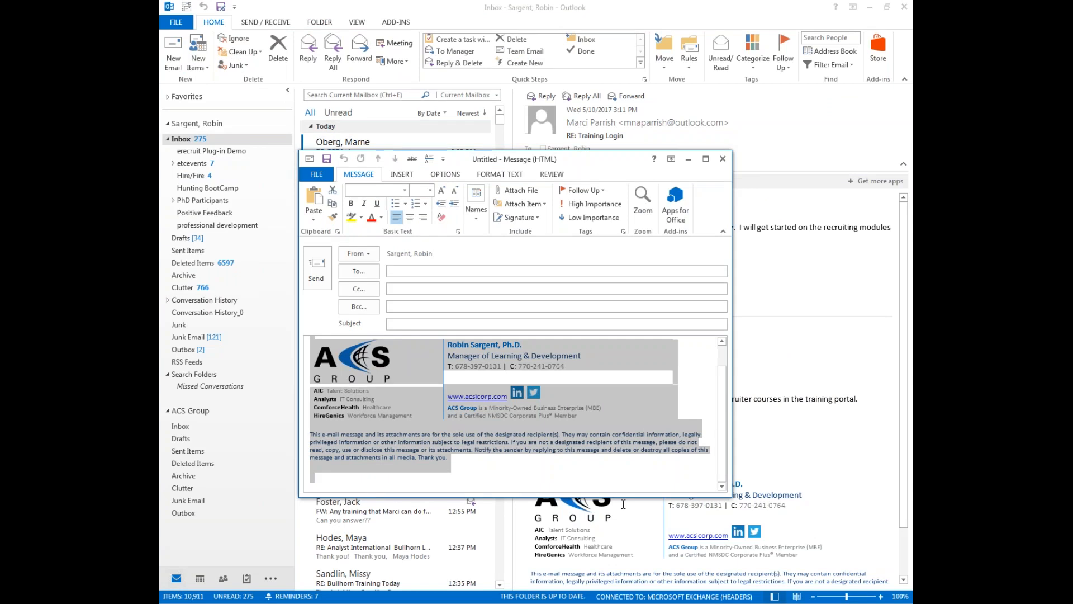
Return to Bullhorn and paste the copied signature block into the new signature's message text
{"action": "left_click", "coordinate": [870, 8]}
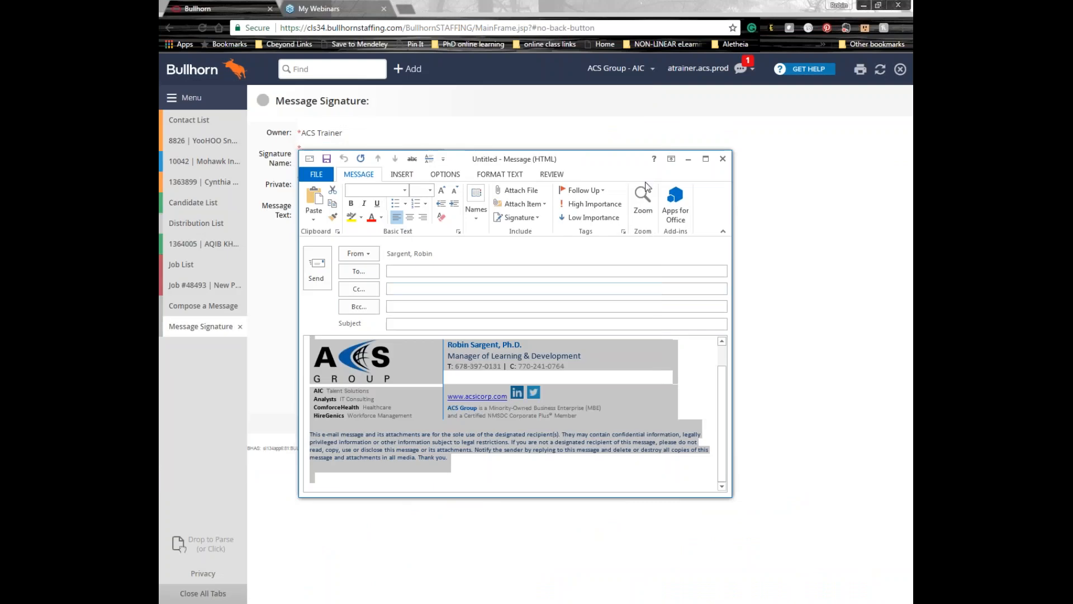
{"action": "left_click", "coordinate": [686, 158]}
{"action": "left_click", "coordinate": [376, 313]}
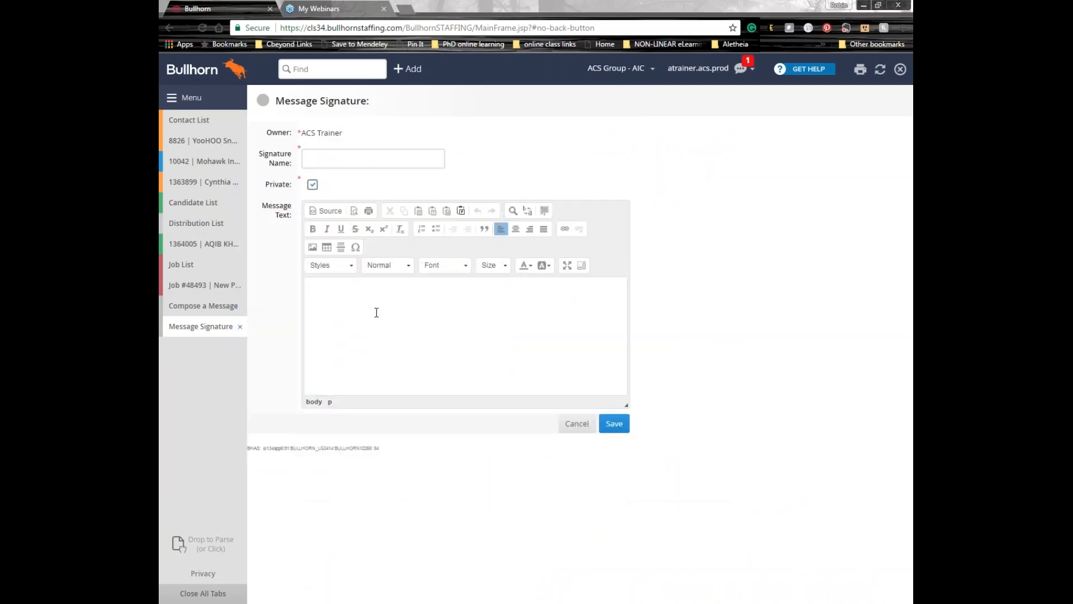
{"action": "key", "text": "ctrl+v"}
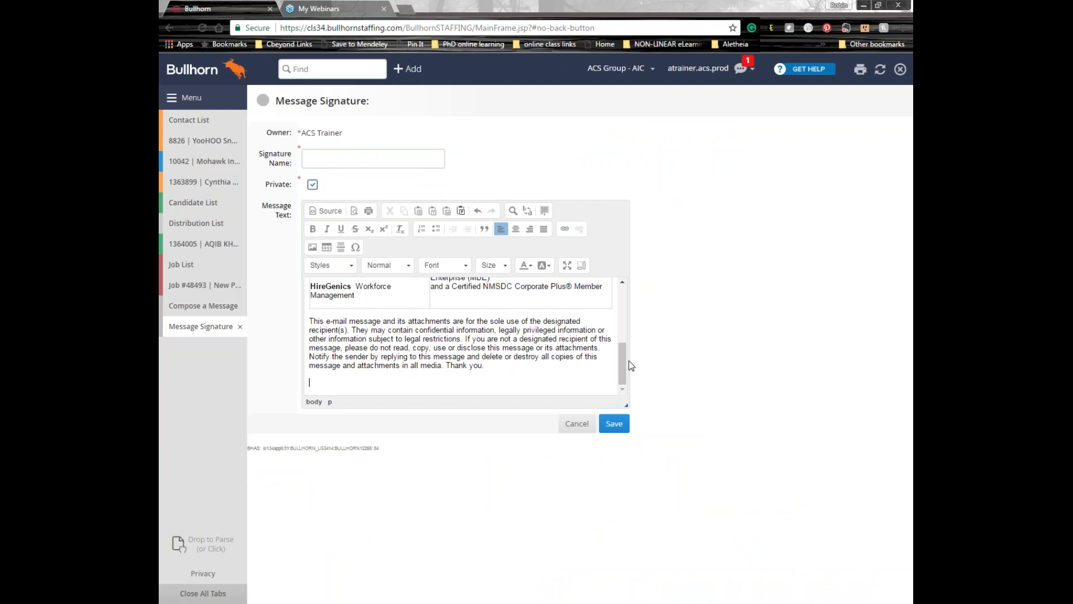
Examine the upload options for the logo image in the pasted signature, and cancel without choosing a file
{"action": "left_click_drag", "start_coordinate": [624, 360], "coordinate": [618, 307]}
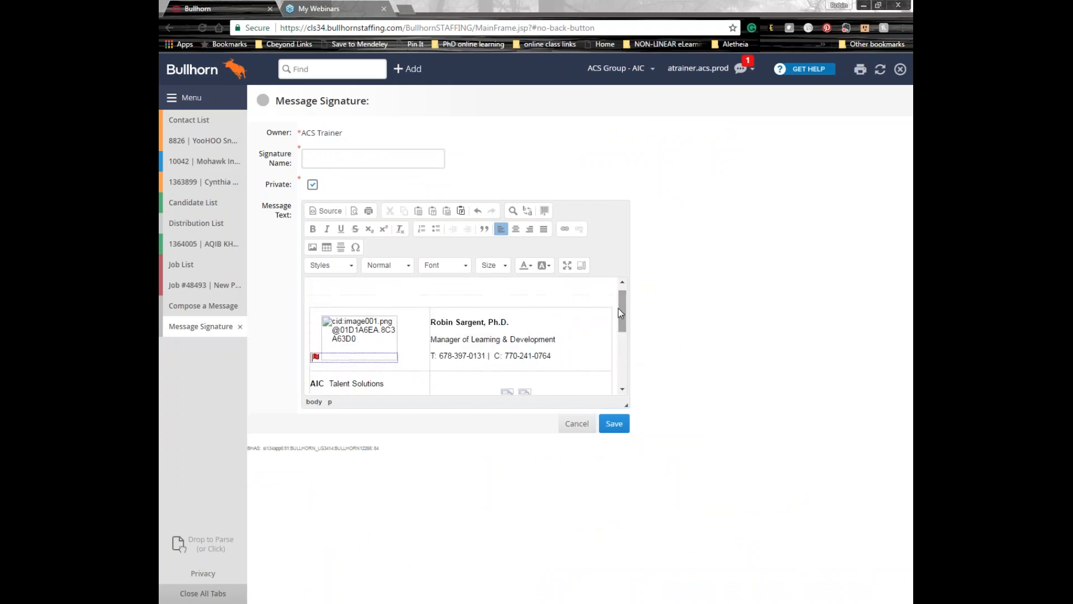
{"action": "left_click", "coordinate": [348, 333]}
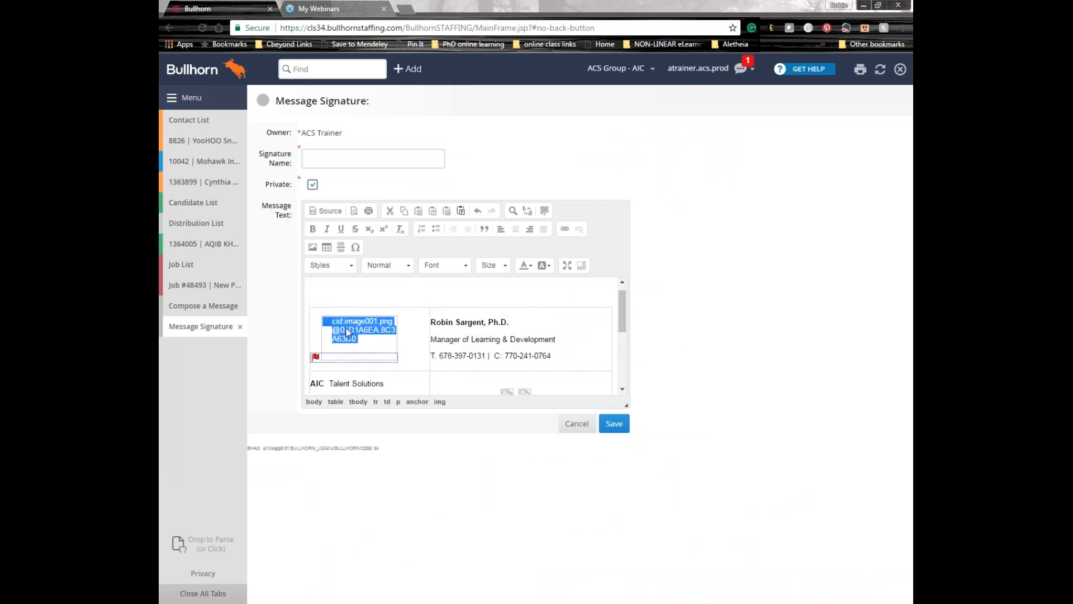
{"action": "left_click", "coordinate": [314, 247]}
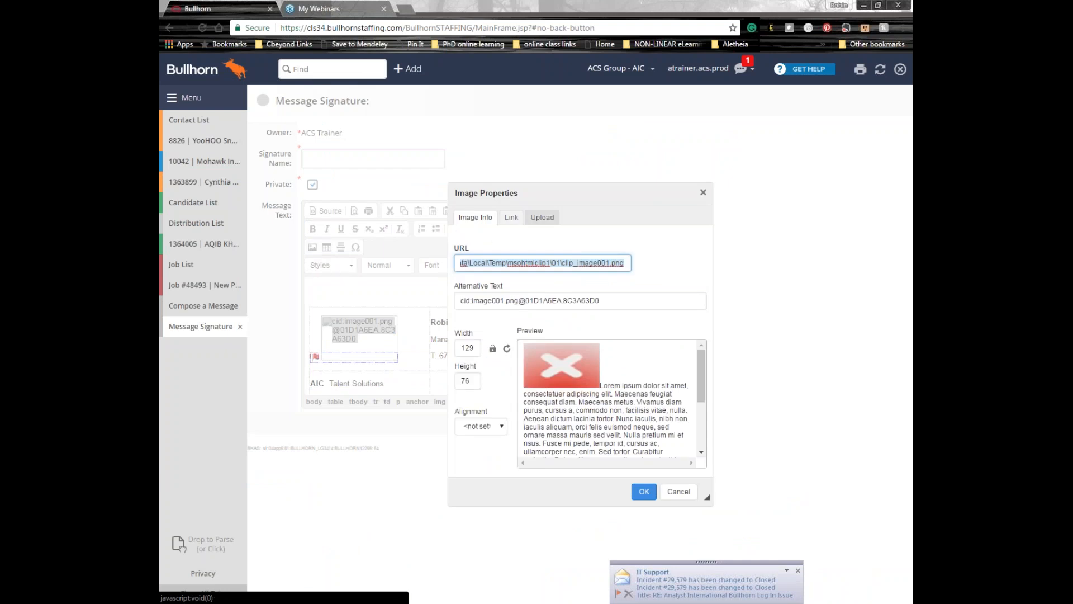
{"action": "left_click", "coordinate": [542, 217]}
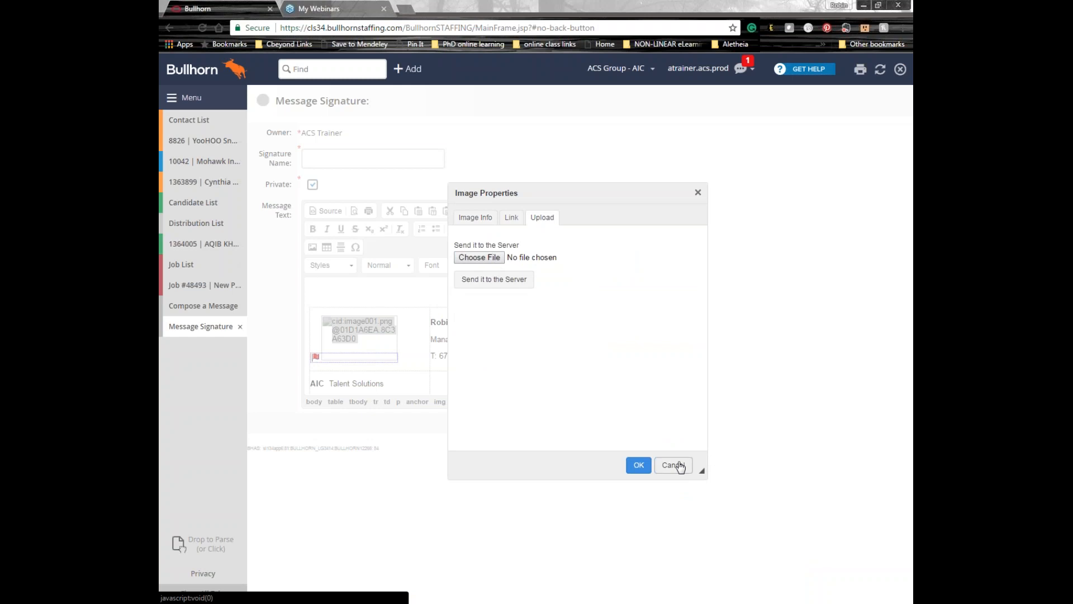
{"action": "left_click", "coordinate": [672, 465]}
Name the signature "main" and save it
{"action": "left_click", "coordinate": [369, 162]}
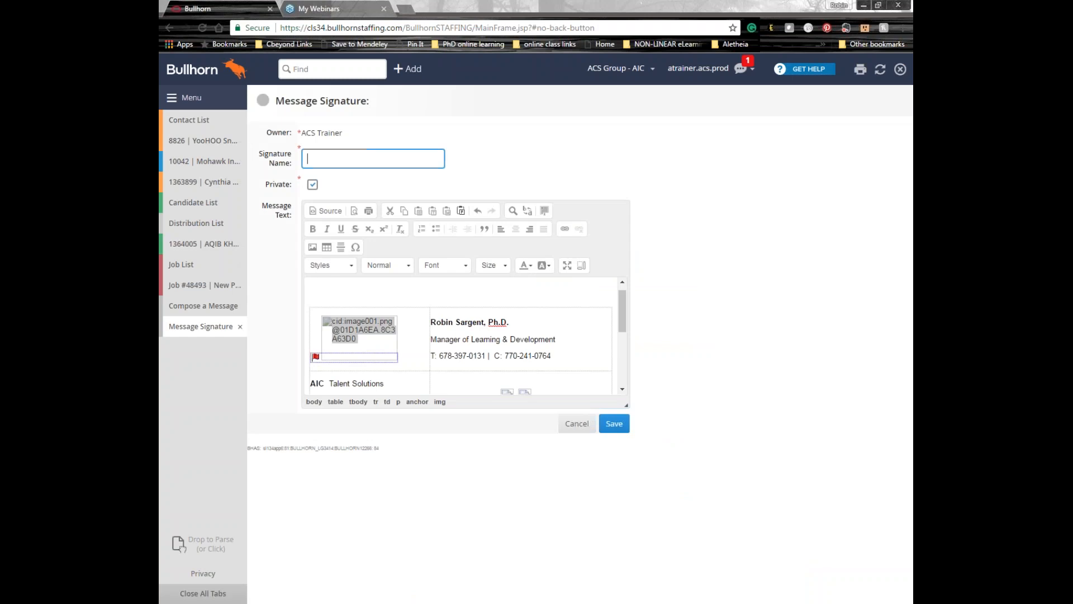
{"action": "type", "text": "main"}
{"action": "left_click", "coordinate": [617, 426]}
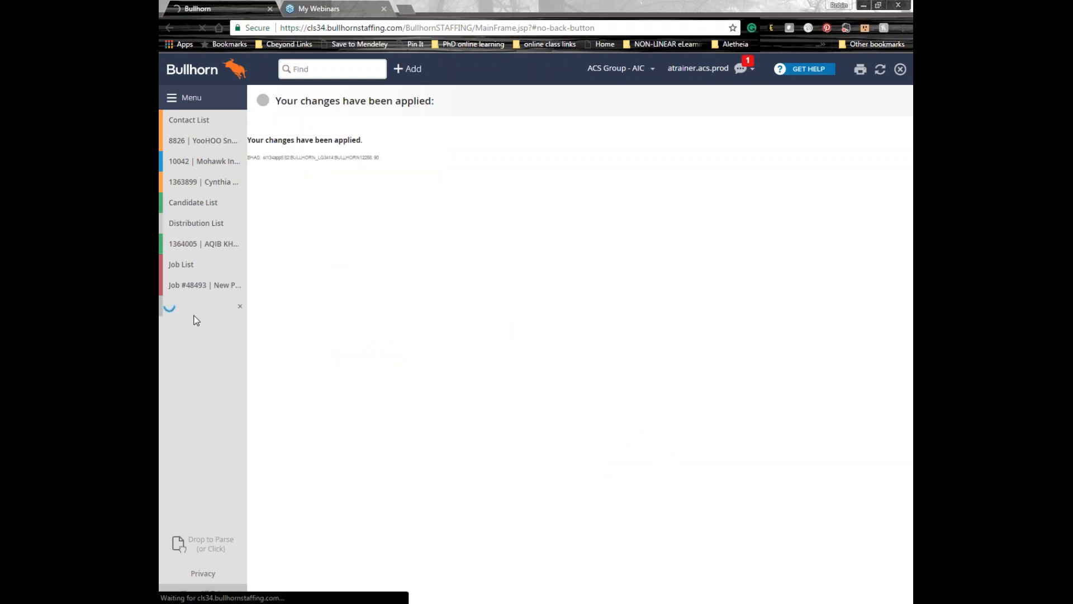
Insert the saved personal signature into the New Position job message
{"action": "left_click", "coordinate": [644, 137]}
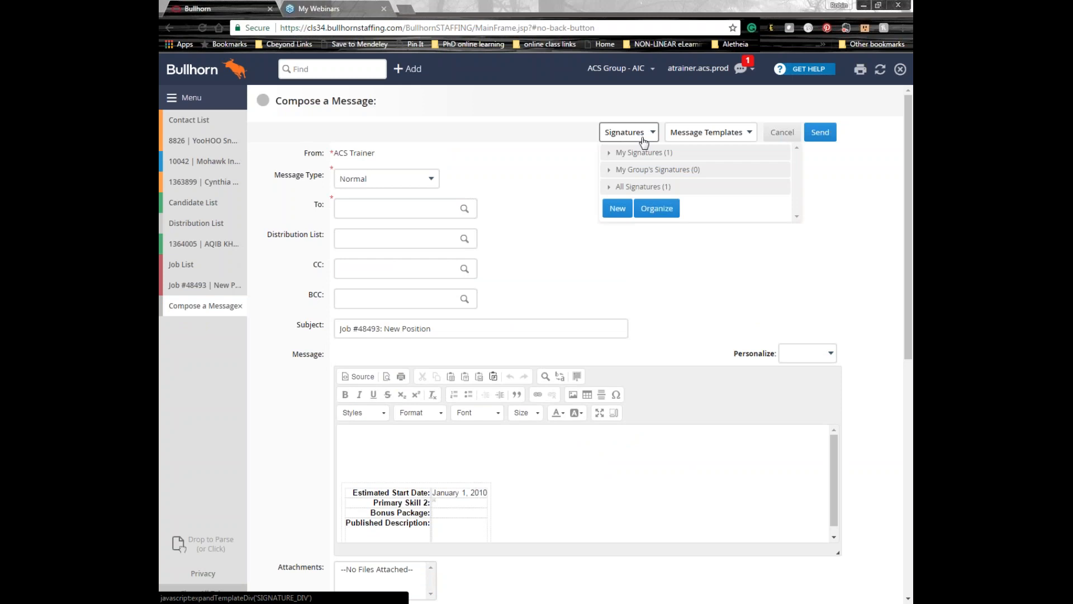
{"action": "left_click", "coordinate": [640, 153]}
{"action": "left_click", "coordinate": [631, 170]}
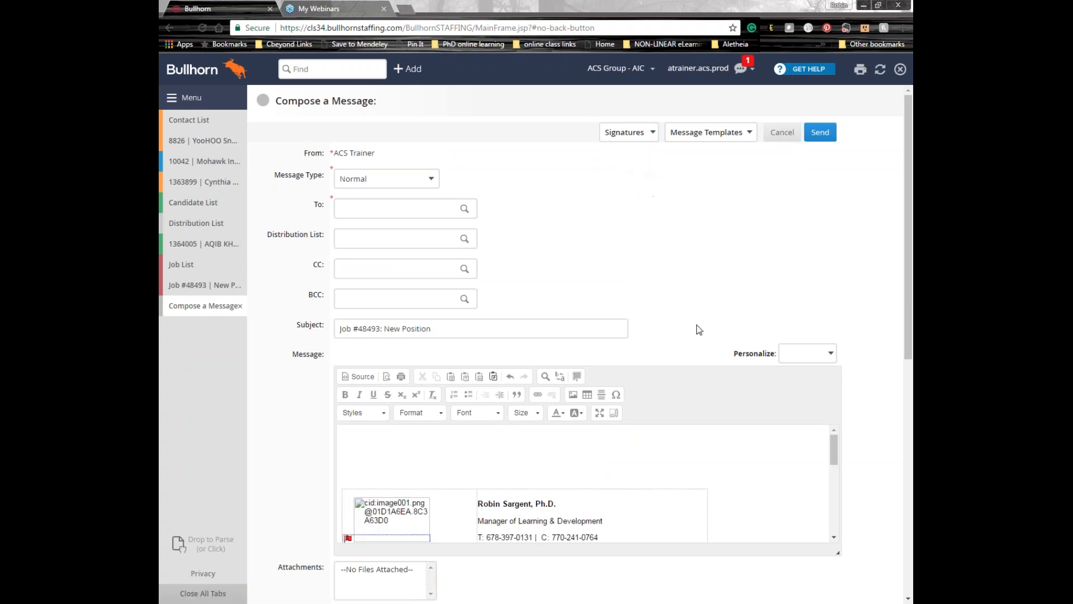
Examine the inserted signature block in the message body and the available signatures under My Group's Signatures and All Signatures
{"action": "mouse_move", "coordinate": [834, 463]}
{"action": "left_mouse_down"}
{"action": "mouse_move", "coordinate": [837, 505]}
{"action": "mouse_move", "coordinate": [835, 446]}
{"action": "left_mouse_up"}
{"action": "left_click_drag", "start_coordinate": [834, 451], "coordinate": [834, 491]}
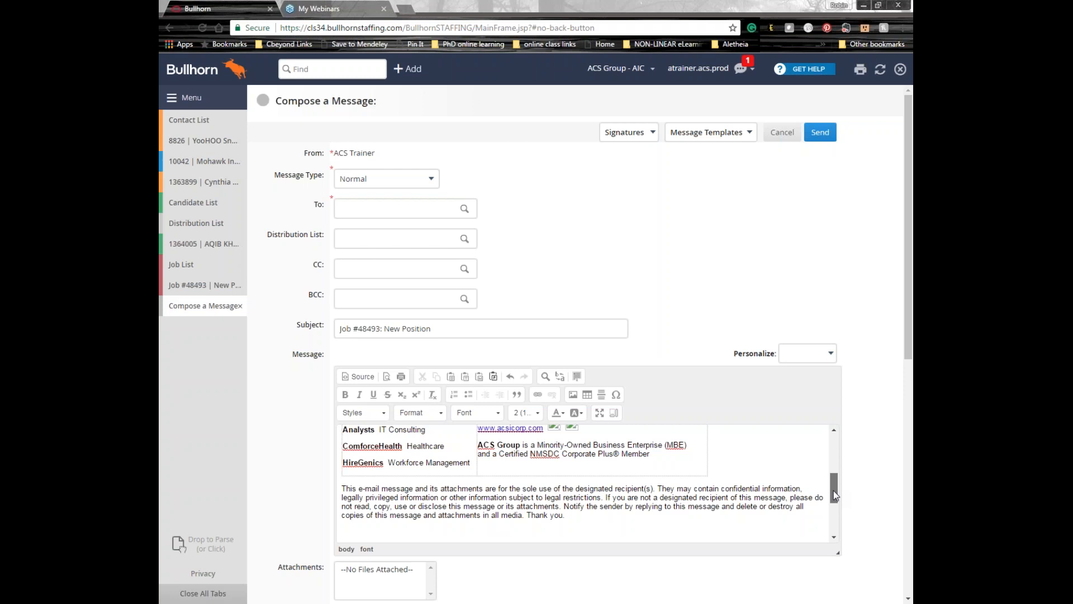
{"action": "left_click", "coordinate": [647, 139]}
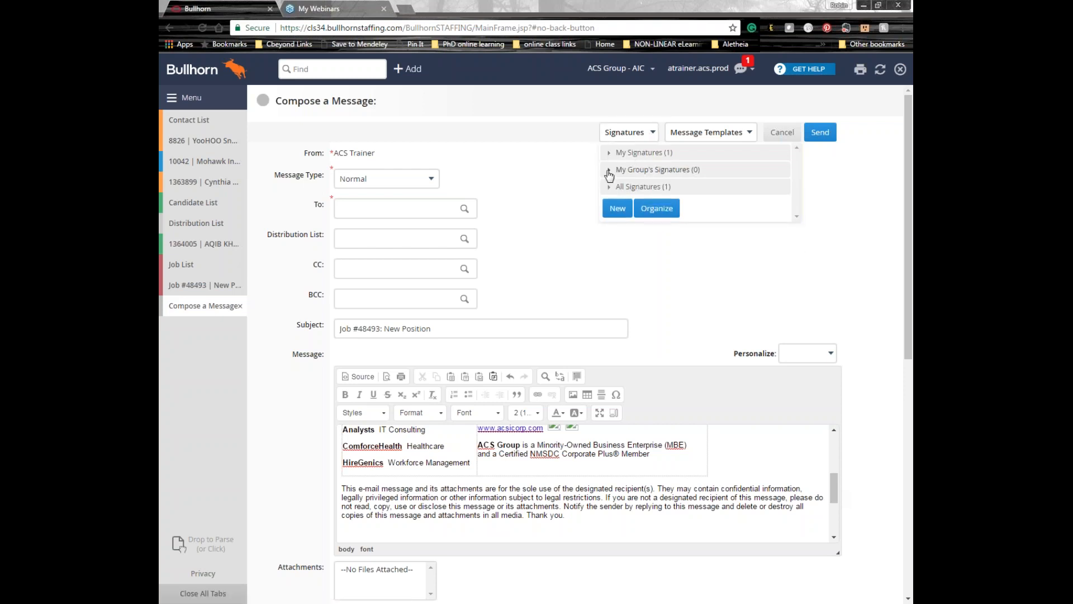
{"action": "left_click", "coordinate": [610, 186]}
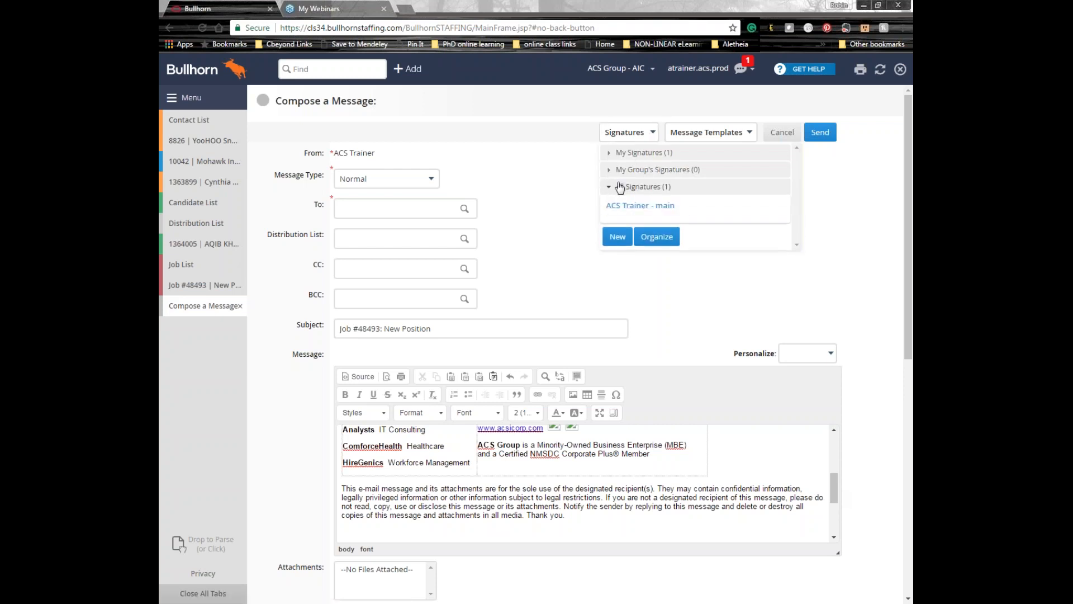
{"action": "left_click", "coordinate": [618, 171]}
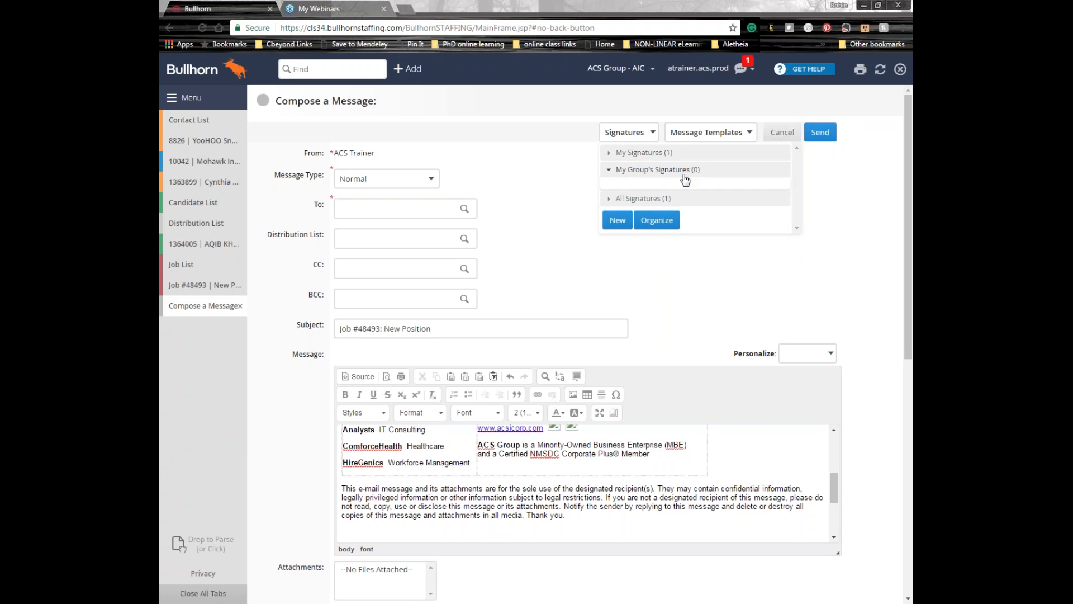
{"action": "left_click", "coordinate": [704, 263]}
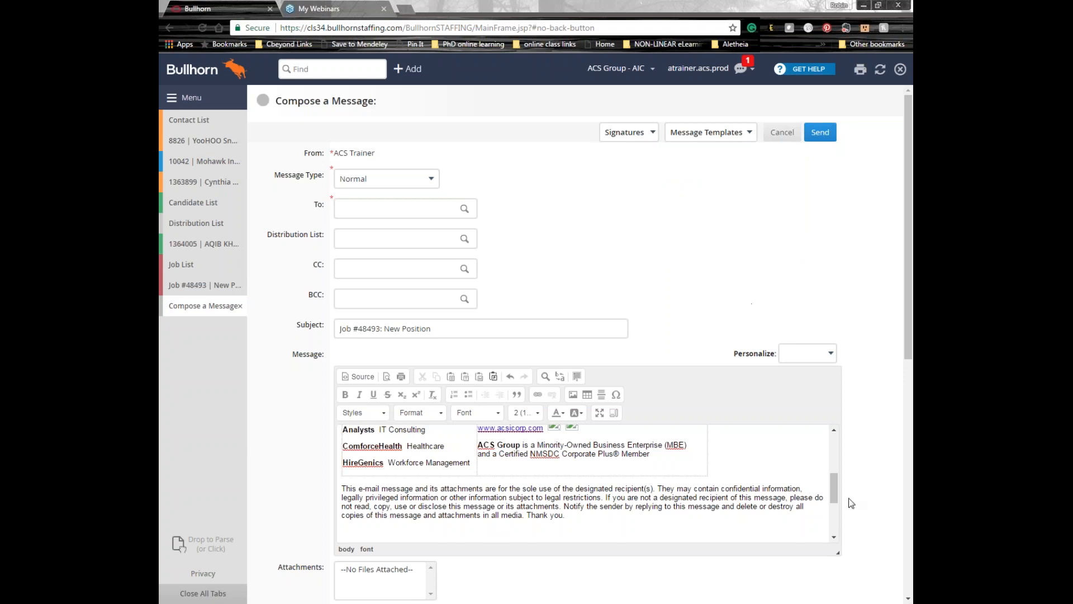
{"action": "left_click_drag", "start_coordinate": [833, 499], "coordinate": [833, 478]}
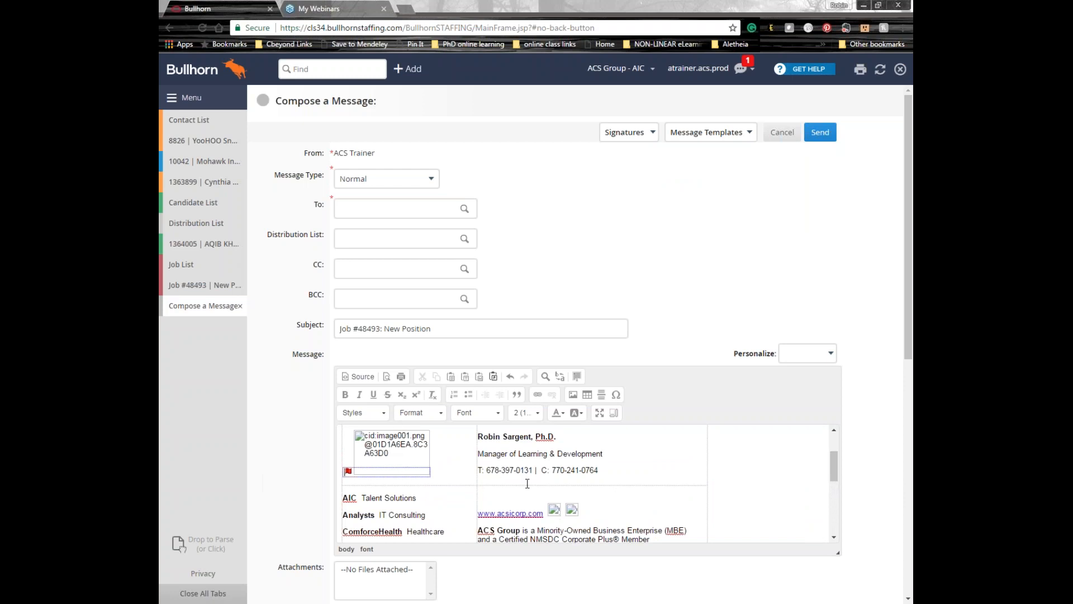
{"action": "left_click", "coordinate": [751, 475]}
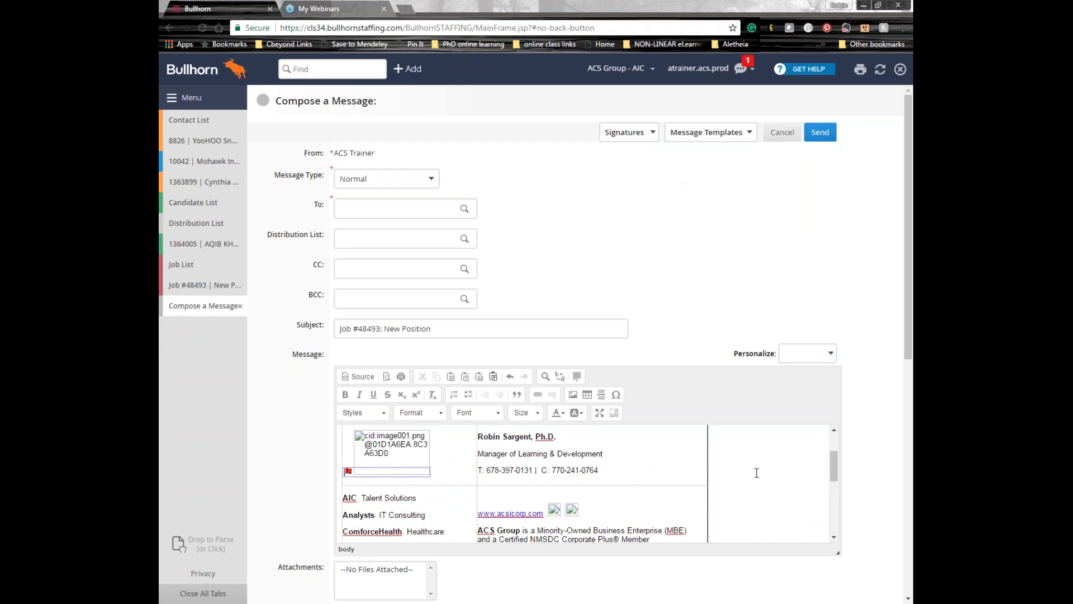